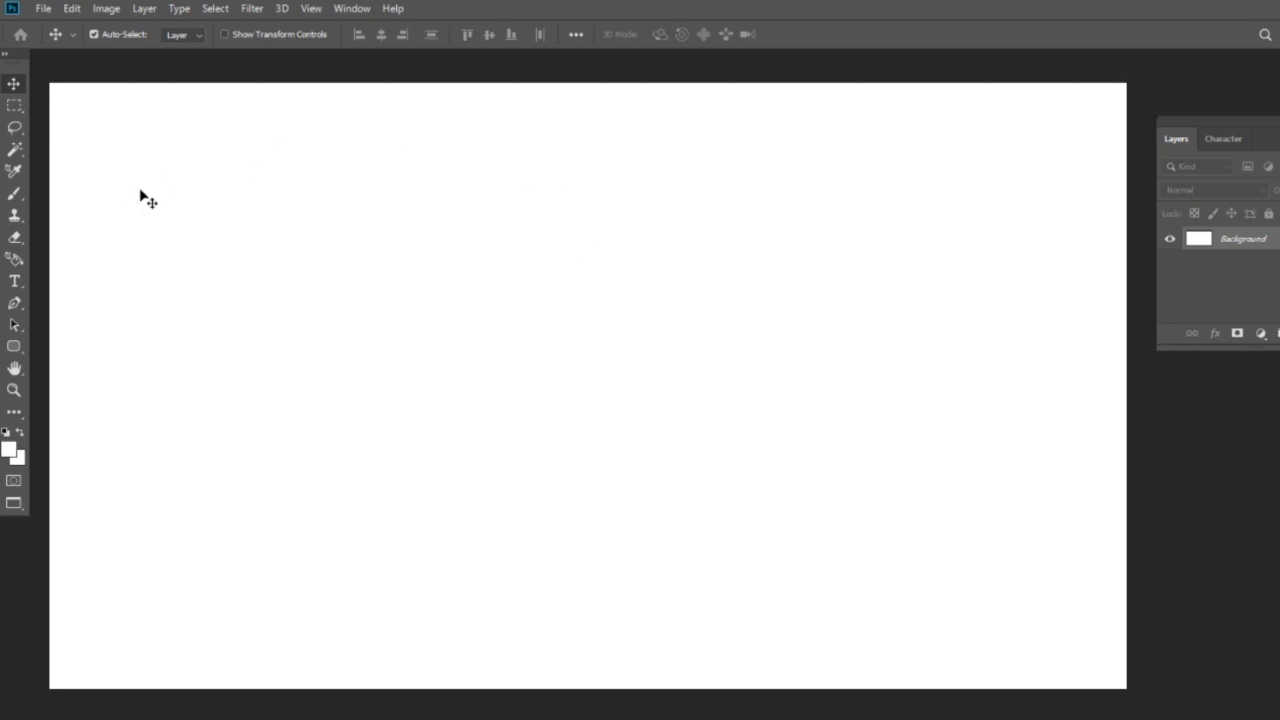
- Select the Pen tool and switch its mode to Shape, then back to Path
{"action": "left_click", "coordinate": [15, 305]}
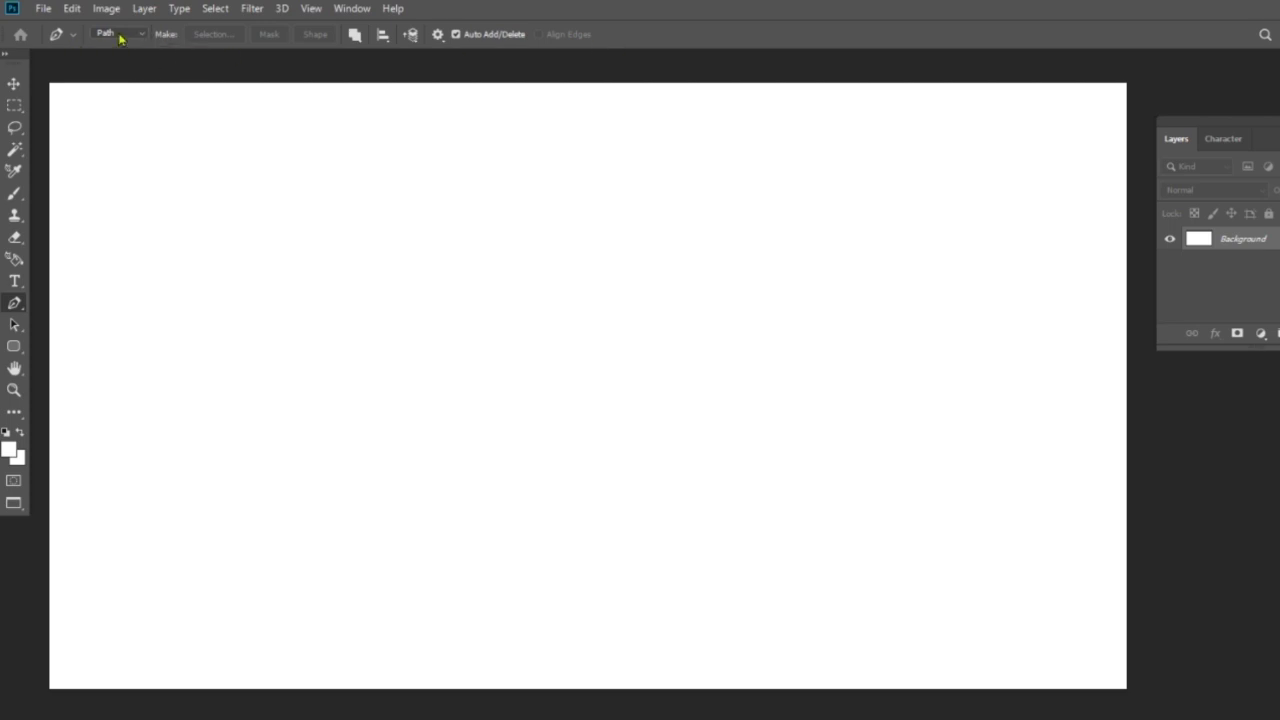
{"action": "left_click", "coordinate": [120, 36]}
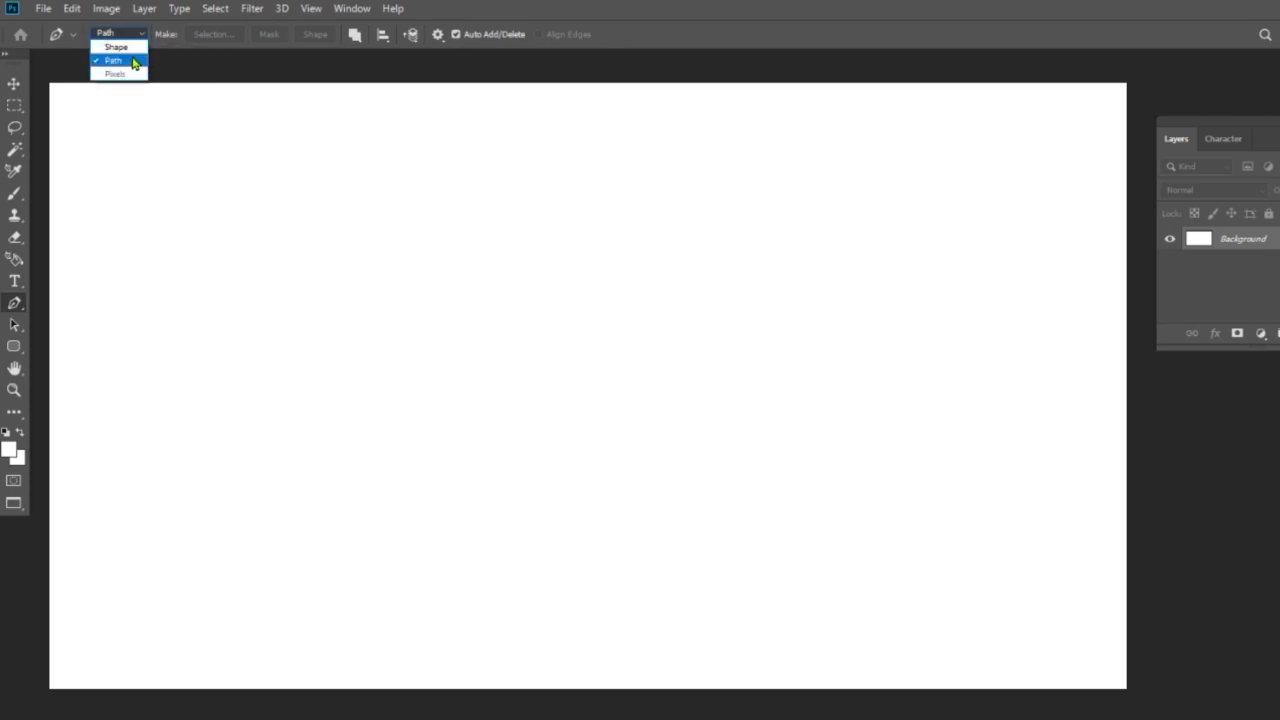
{"action": "left_click", "coordinate": [116, 47]}
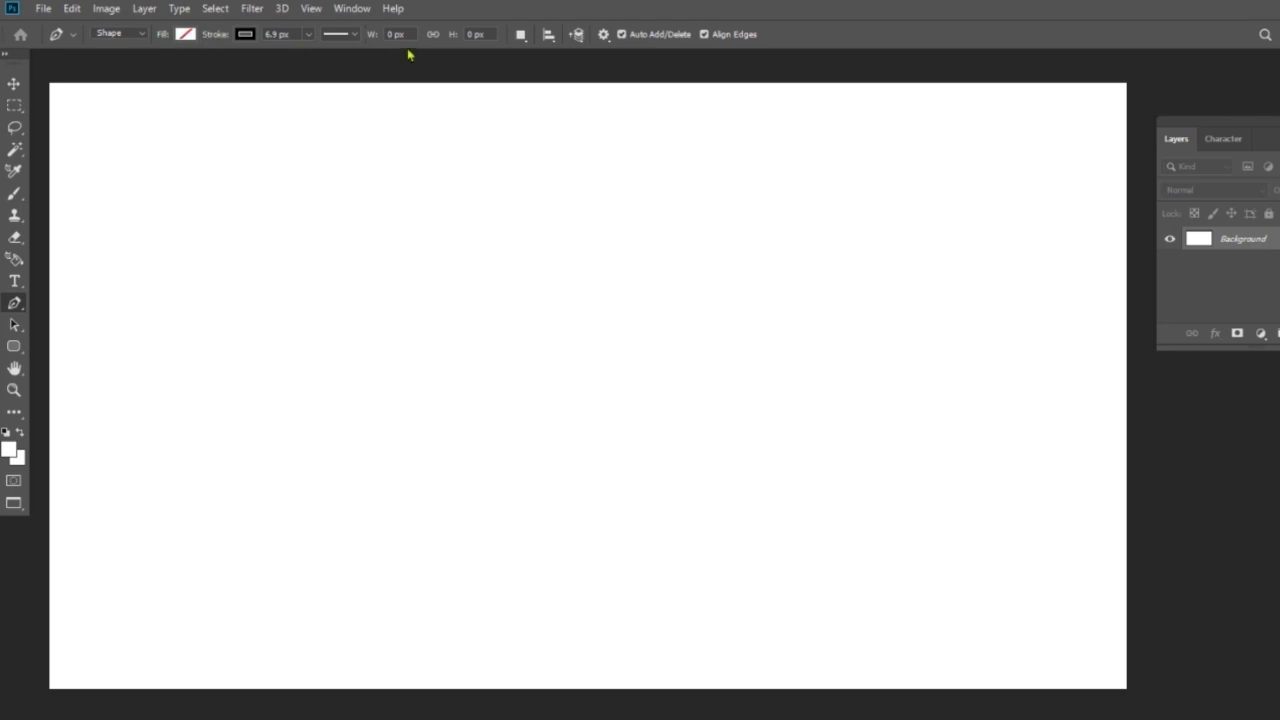
{"action": "left_click", "coordinate": [125, 37]}
{"action": "left_click", "coordinate": [110, 60]}
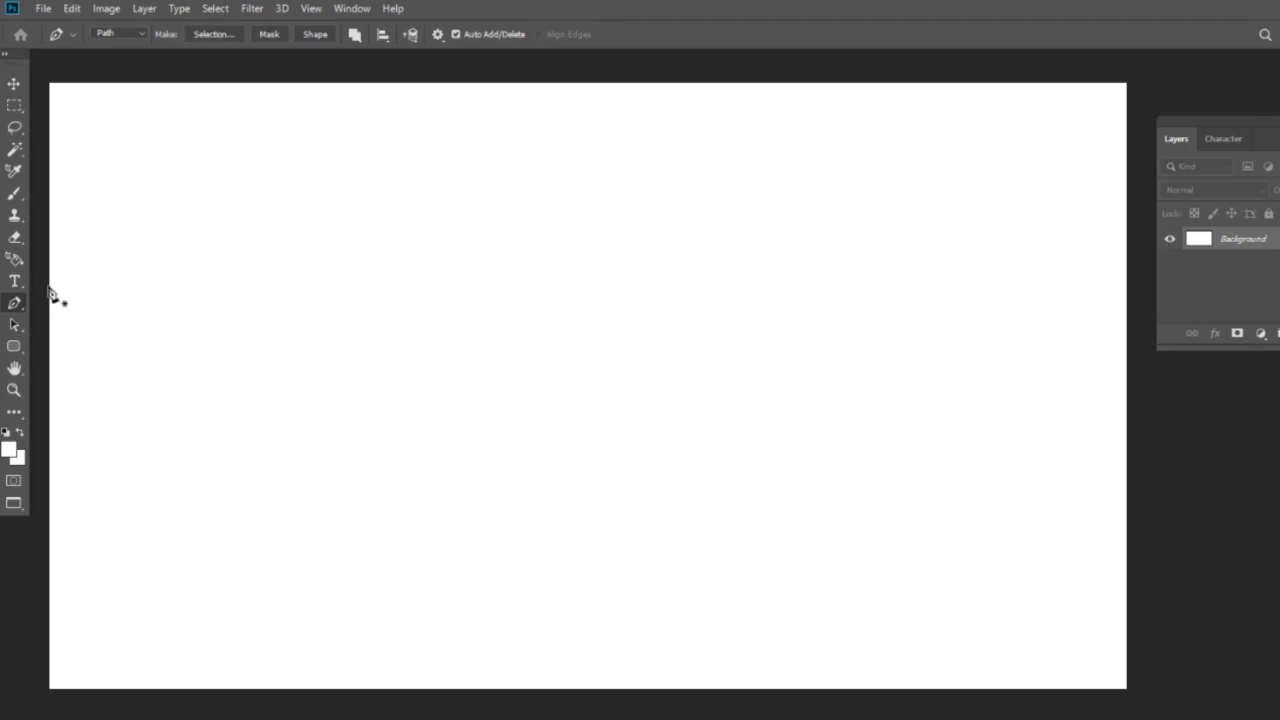
- Show the Pen tool flyout listing its pen and anchor-point variants
{"action": "right_click", "coordinate": [14, 305]}
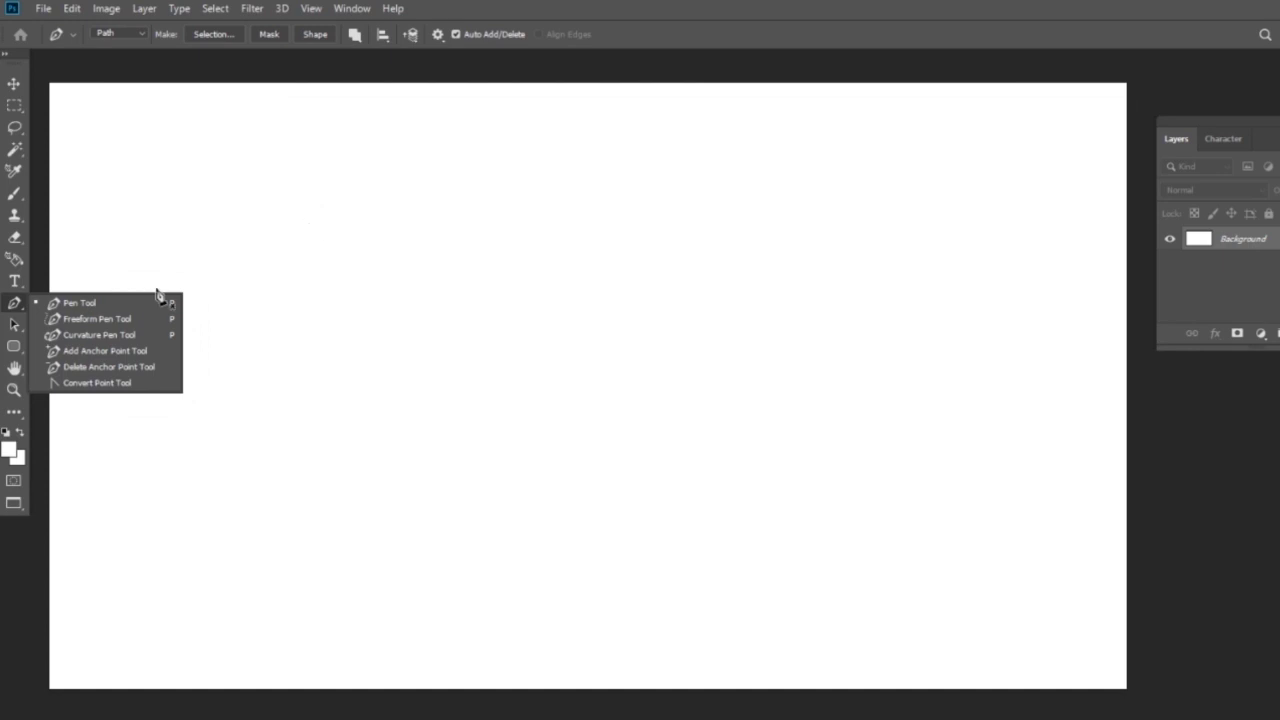
- Draw a closed six-anchor straight-sided practice path with the Pen Tool, then delete it
{"action": "left_click", "coordinate": [96, 303]}
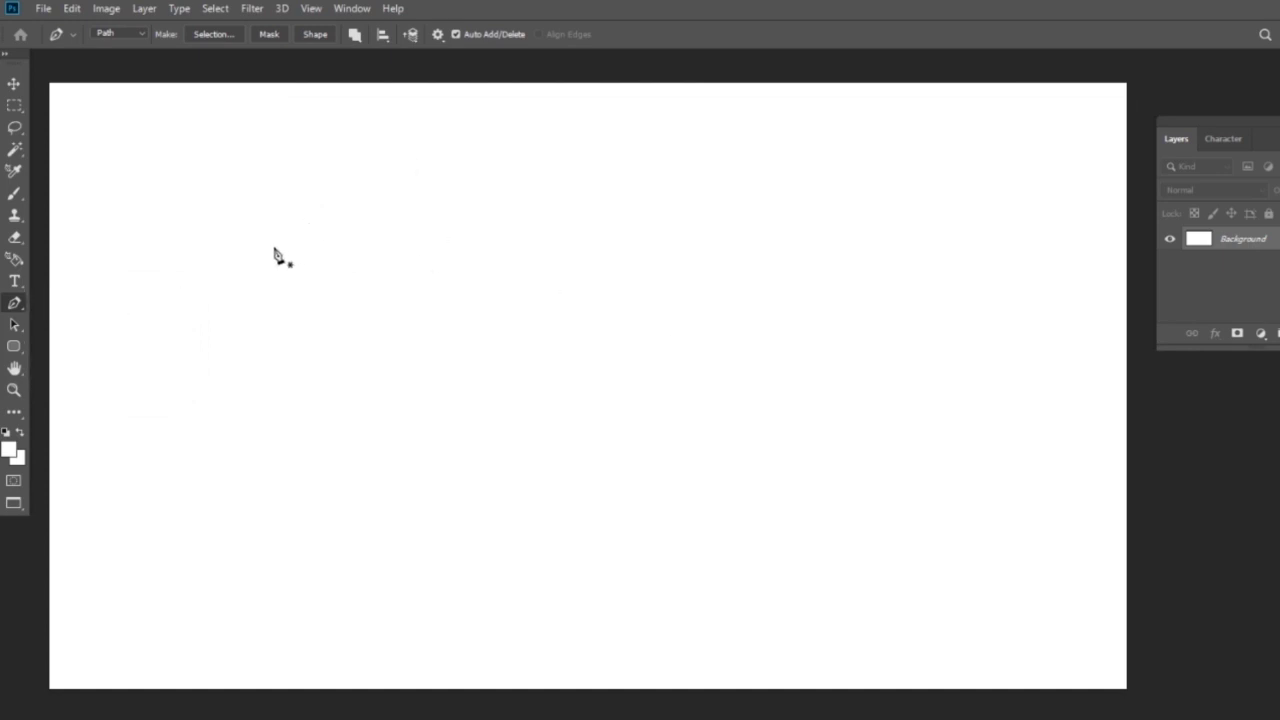
{"action": "left_click", "coordinate": [397, 287]}
{"action": "left_click", "coordinate": [711, 280]}
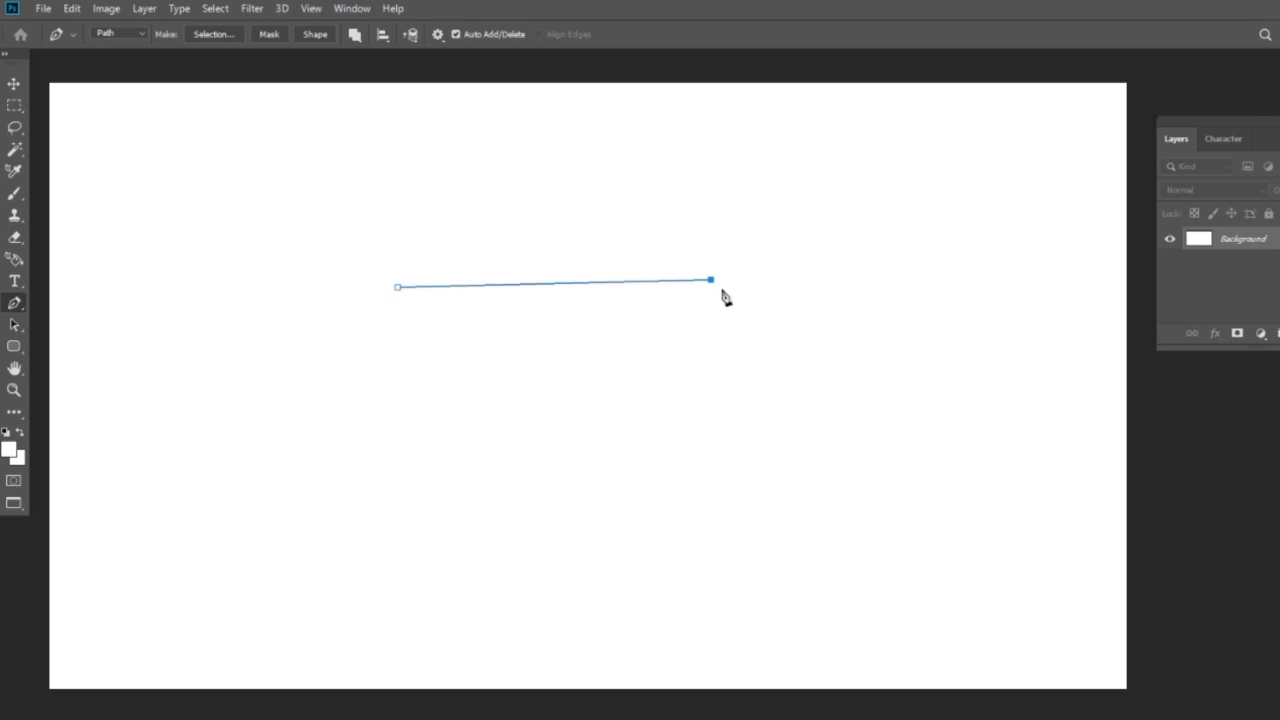
{"action": "left_click", "coordinate": [806, 445]}
{"action": "left_click", "coordinate": [500, 463]}
{"action": "left_click", "coordinate": [230, 375]}
{"action": "left_click", "coordinate": [281, 175]}
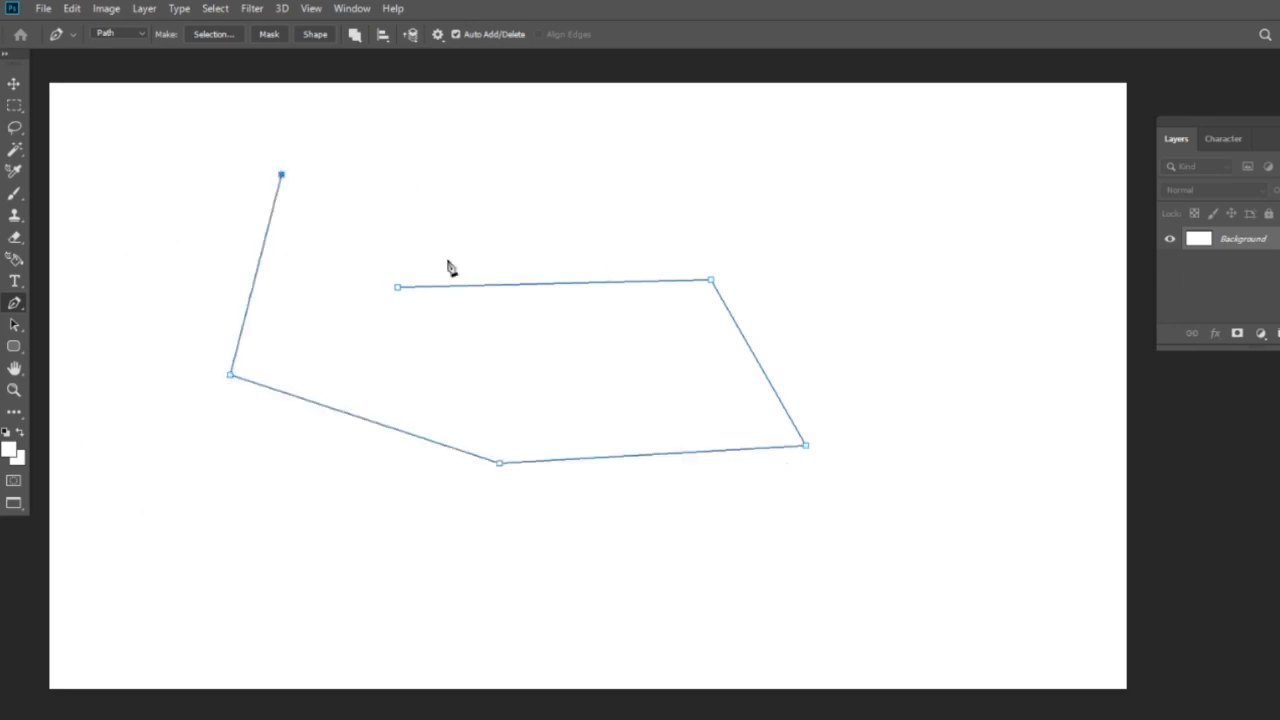
{"action": "left_click", "coordinate": [398, 289]}
{"action": "key", "text": "Delete"}
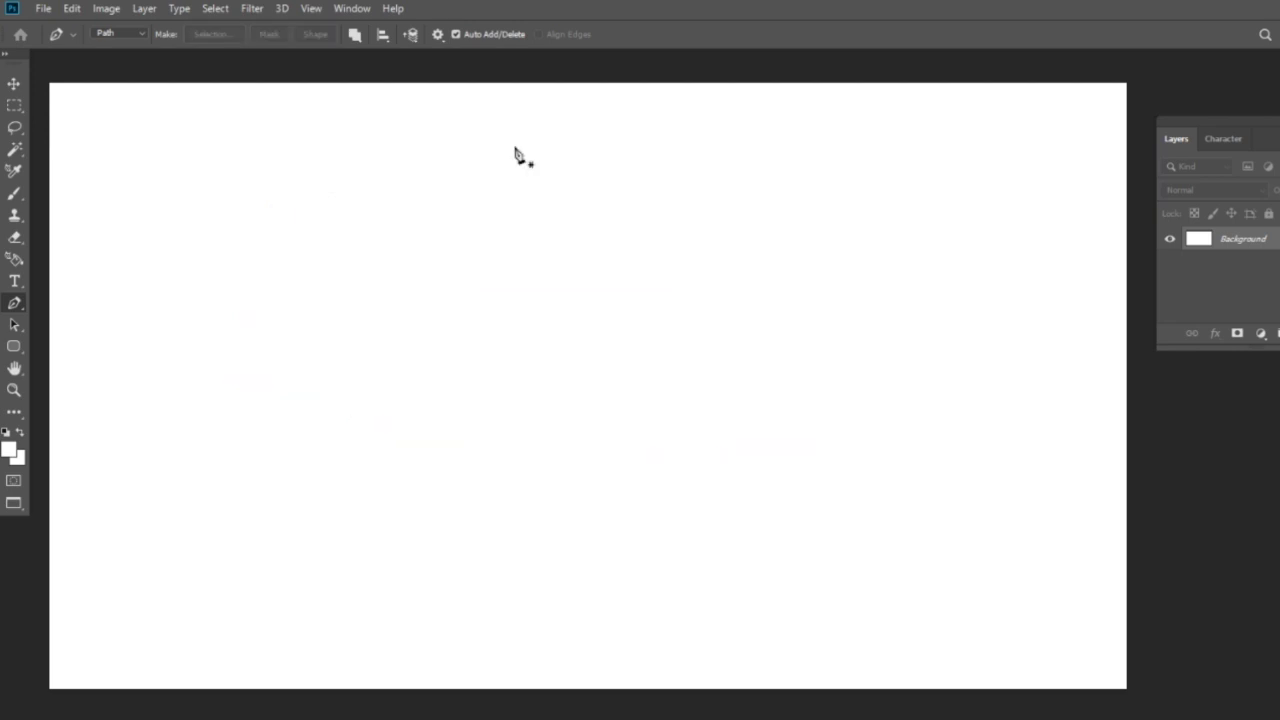
- Draw a quick two-anchor straight test line and end it with Escape
{"action": "left_click", "coordinate": [317, 310]}
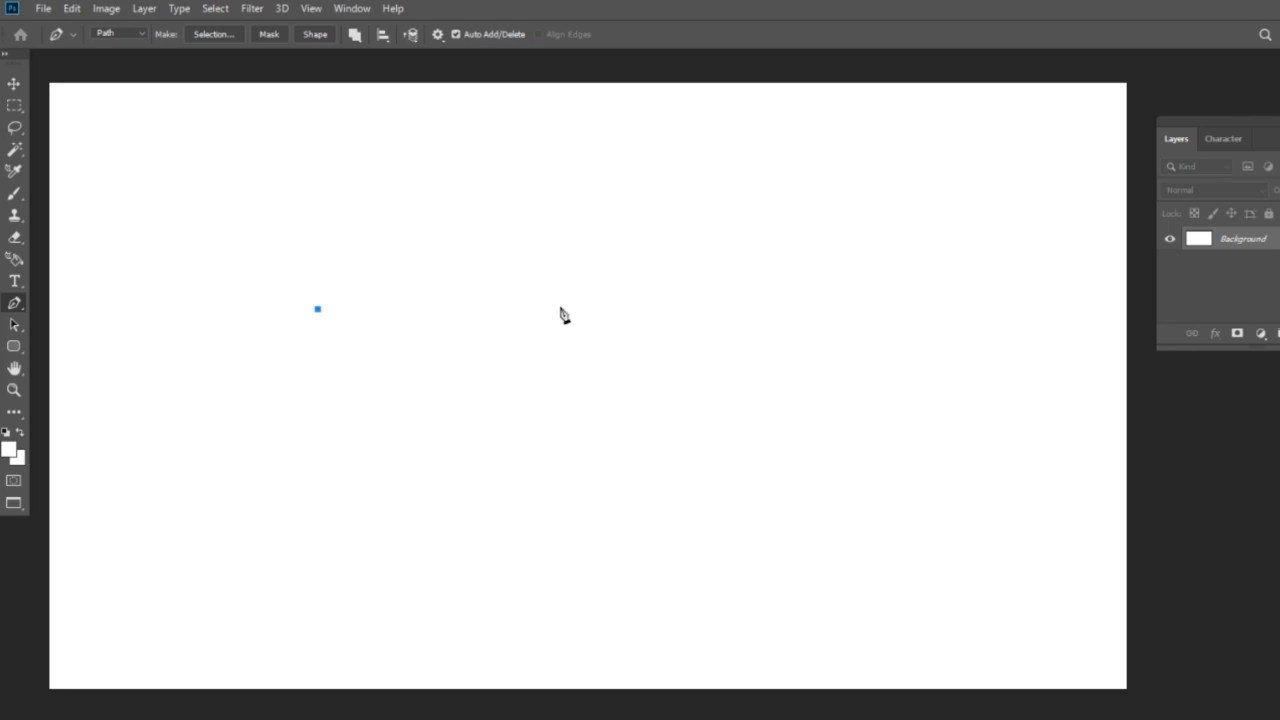
{"action": "left_click", "coordinate": [560, 308]}
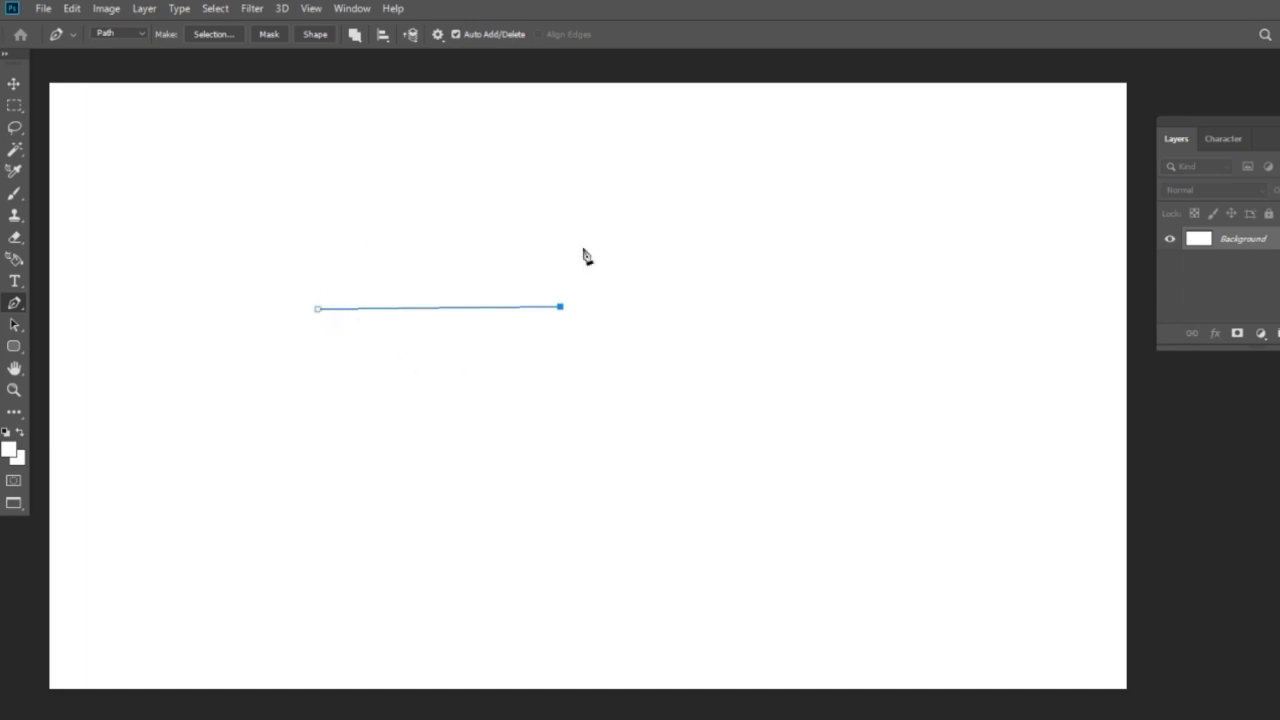
{"action": "key", "text": "Escape"}
{"action": "key", "text": "Escape"}
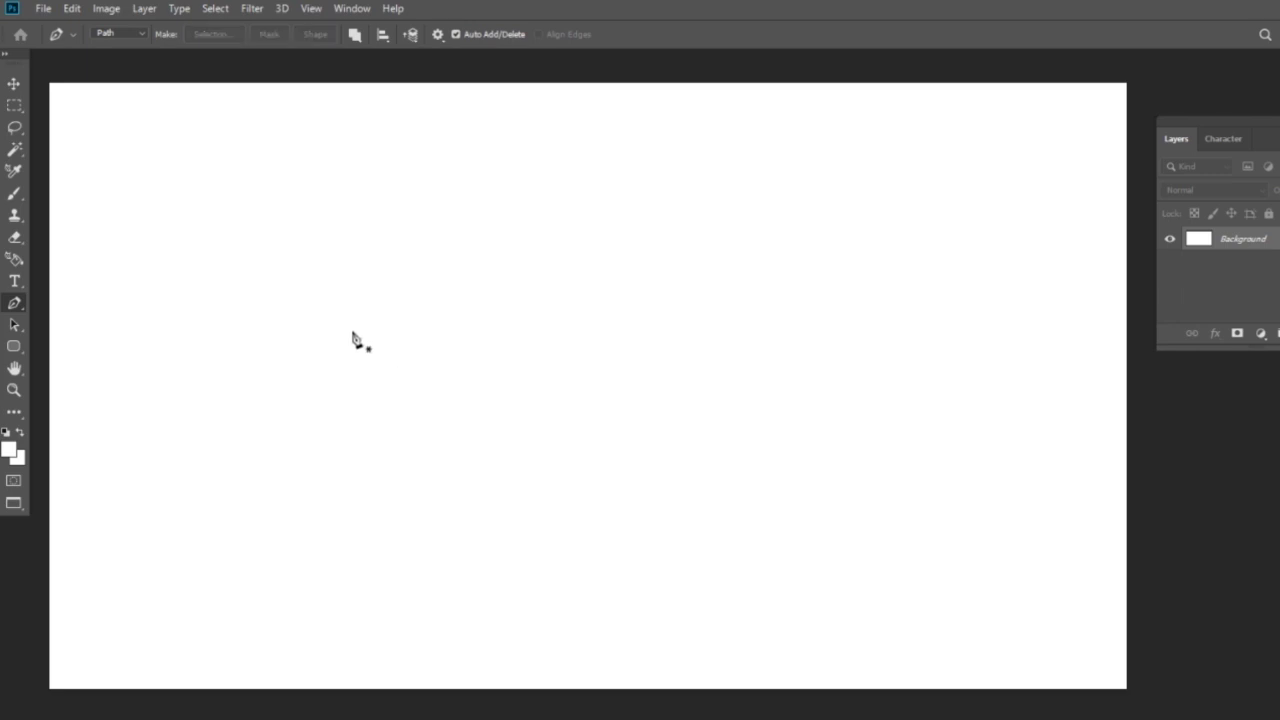
- Drag out the curved top arch, discarding an extra curved segment added to the right
{"action": "left_click", "coordinate": [362, 348]}
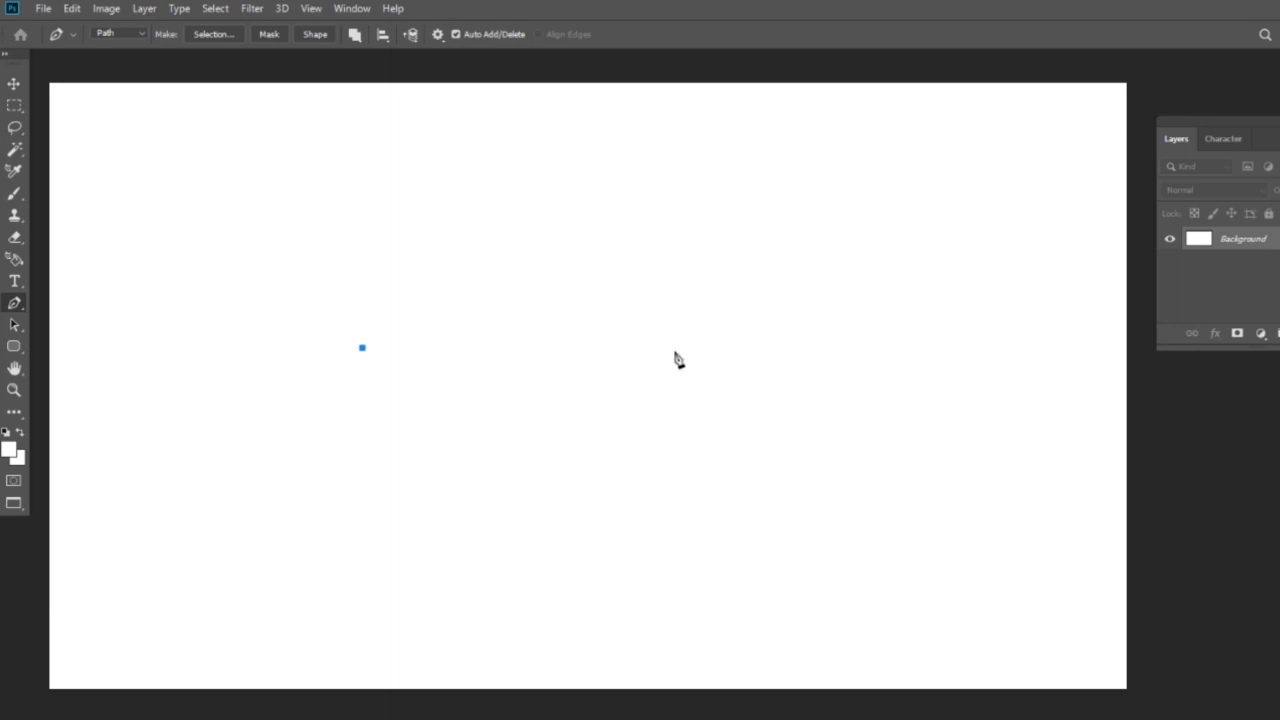
{"action": "mouse_move", "coordinate": [673, 350]}
{"action": "left_mouse_down"}
{"action": "mouse_move", "coordinate": [773, 490]}
{"action": "mouse_move", "coordinate": [812, 508]}
{"action": "mouse_move", "coordinate": [777, 517]}
{"action": "mouse_move", "coordinate": [820, 437]}
{"action": "mouse_move", "coordinate": [640, 351]}
{"action": "mouse_move", "coordinate": [809, 455]}
{"action": "mouse_move", "coordinate": [814, 506]}
{"action": "mouse_move", "coordinate": [794, 509]}
{"action": "mouse_move", "coordinate": [817, 517]}
{"action": "left_mouse_up"}
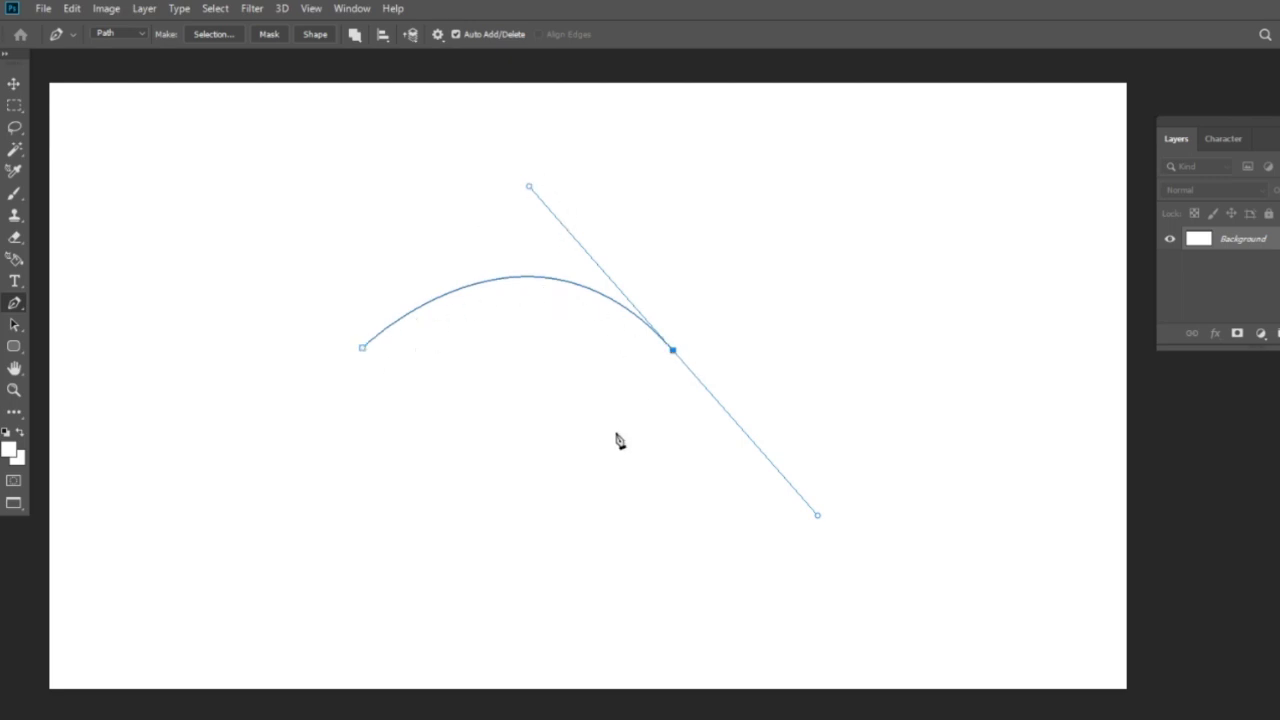
{"action": "left_click", "coordinate": [977, 257]}
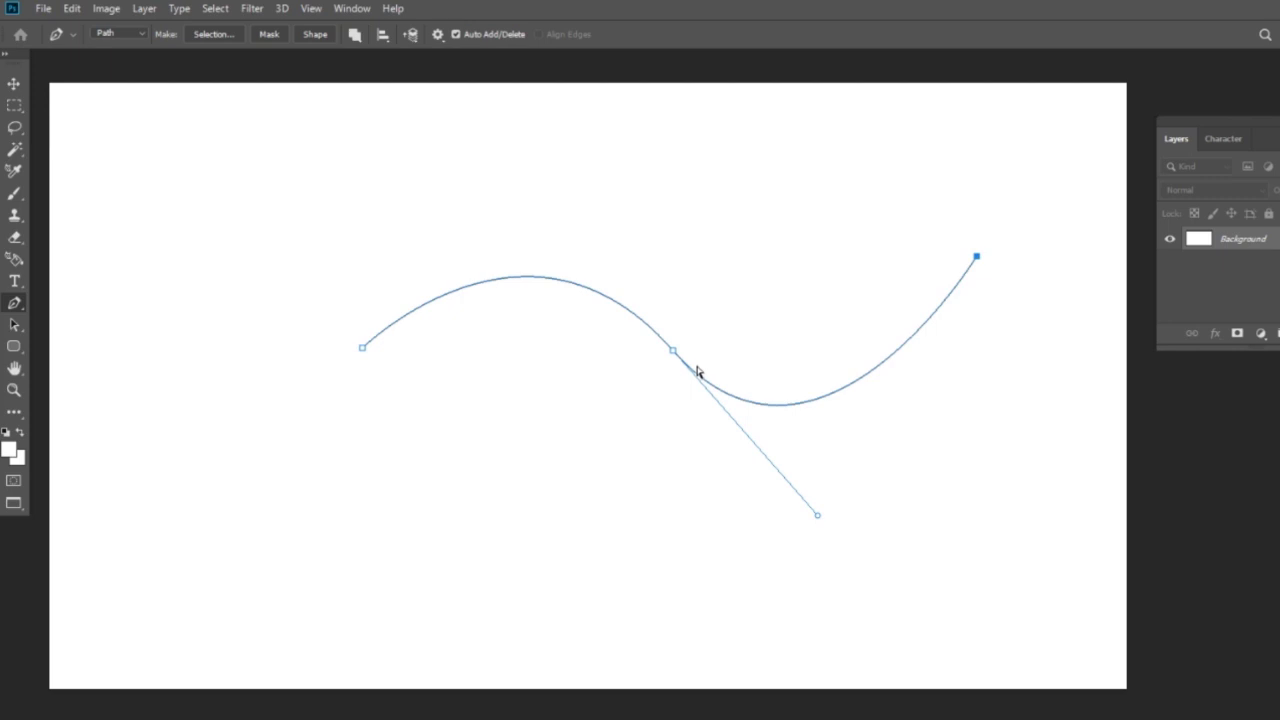
{"action": "key", "text": "Delete"}
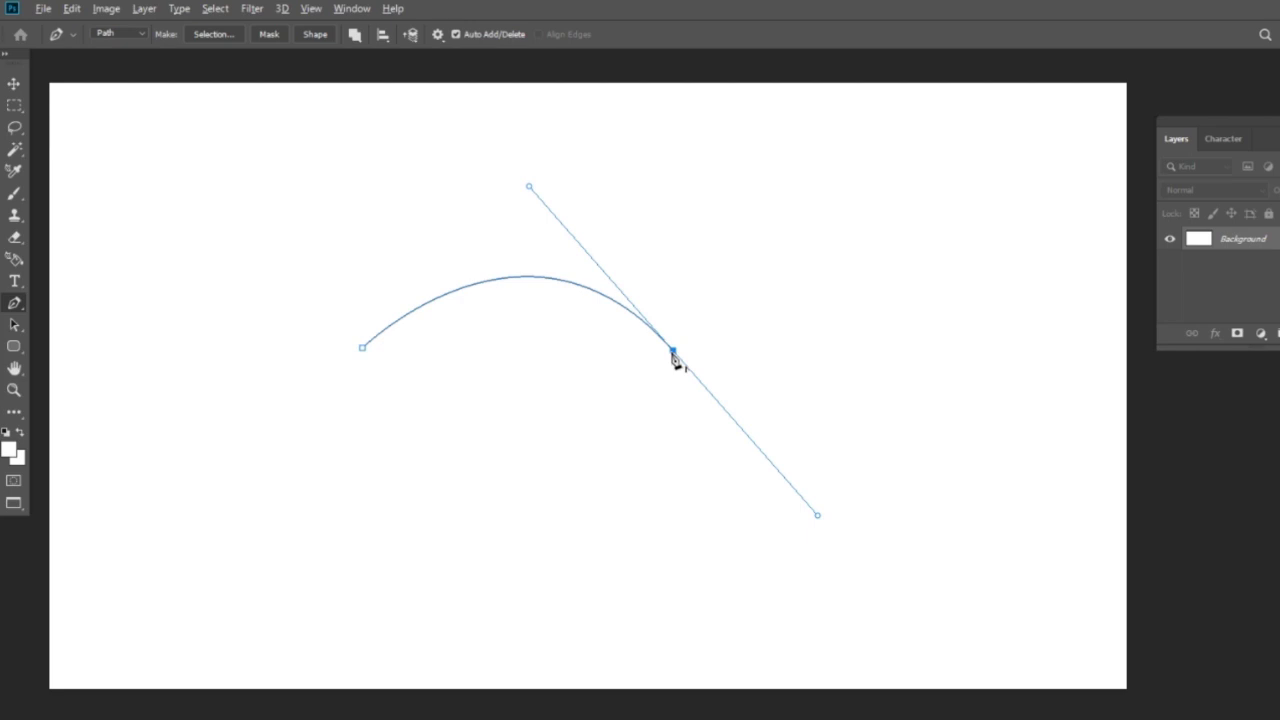
- Remove the arch's outgoing handle and add a straight vertical right side and bottom edge
{"action": "left_click", "coordinate": [674, 352]}
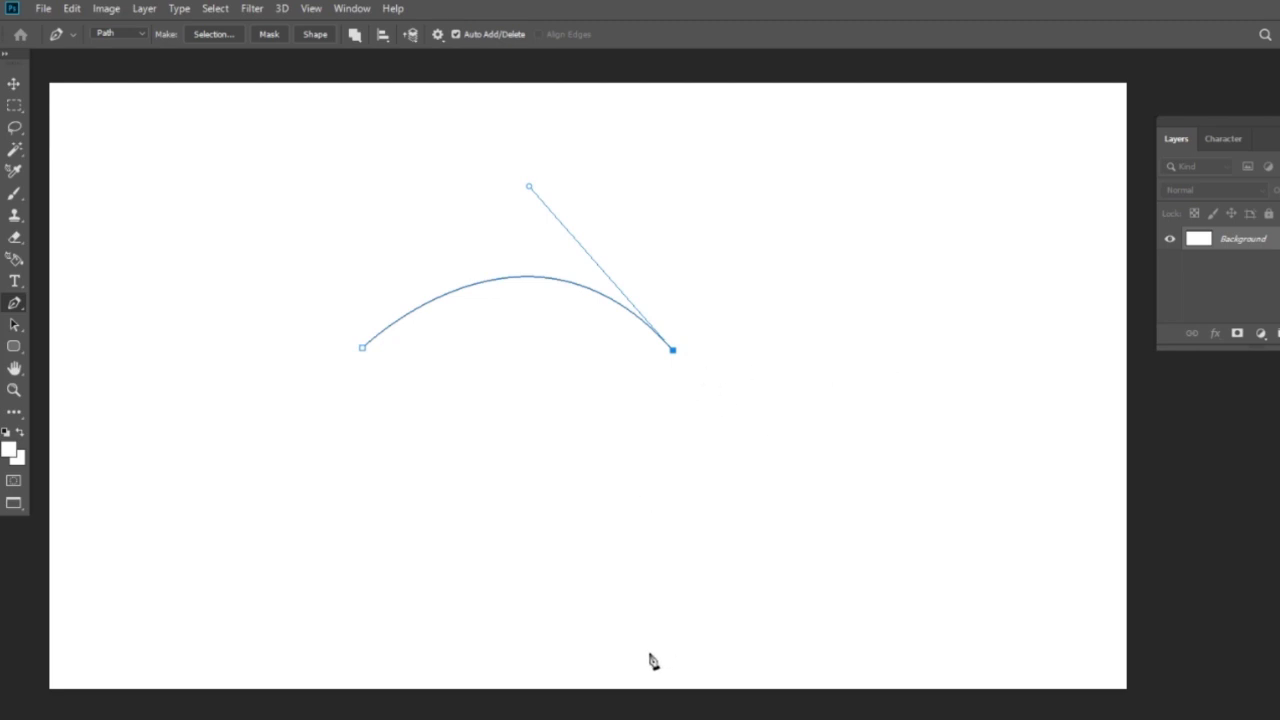
{"action": "left_click", "coordinate": [813, 608]}
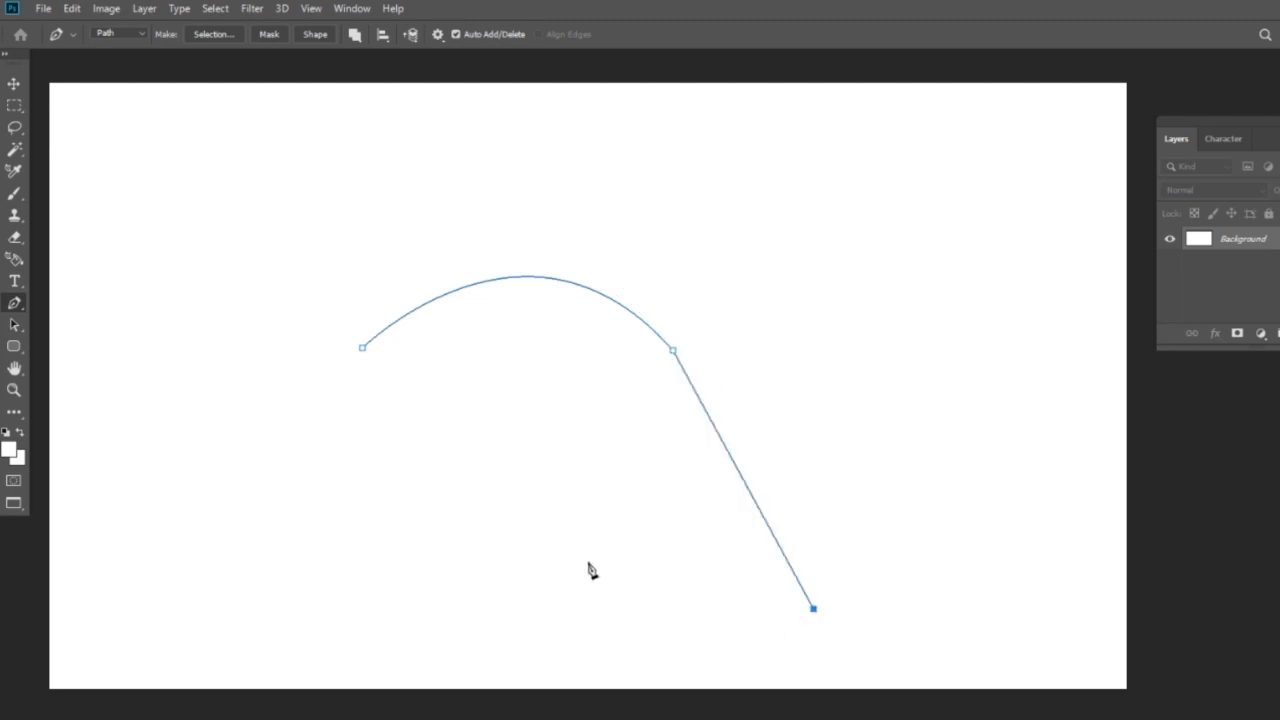
{"action": "key", "text": "ctrl+z"}
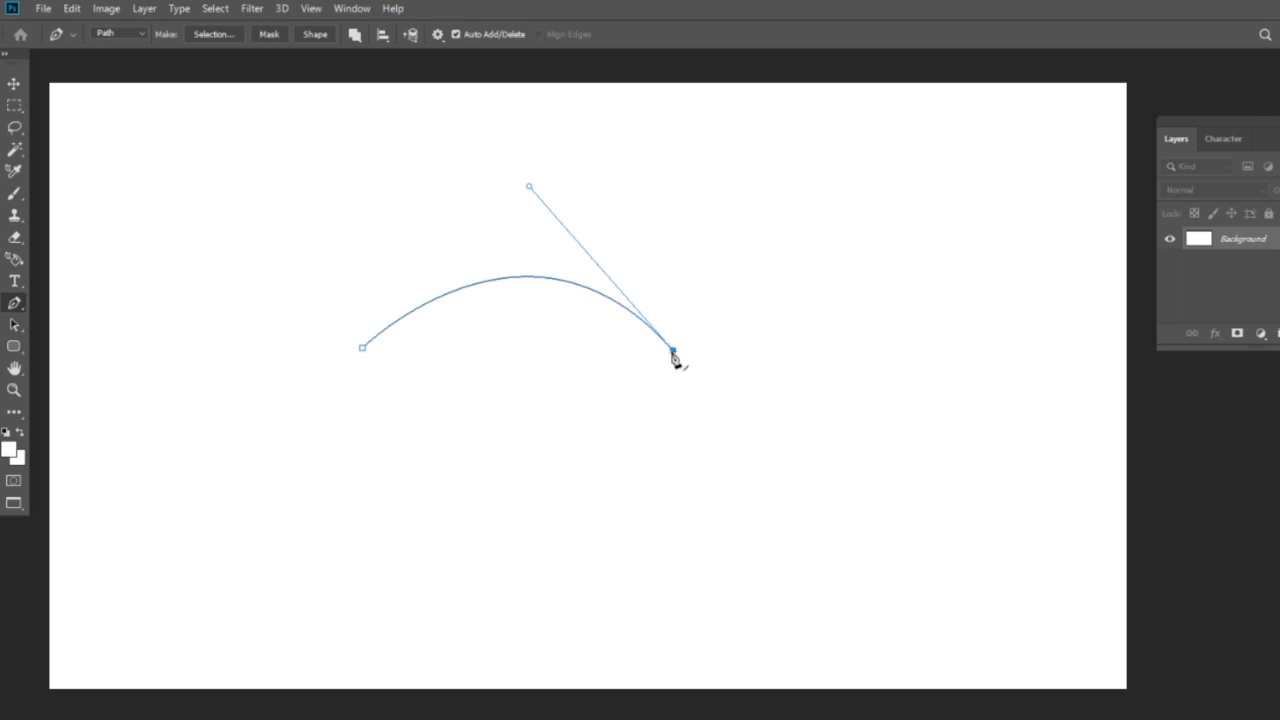
{"action": "left_click", "coordinate": [673, 603]}
{"action": "left_click", "coordinate": [673, 603], "text": "alt"}
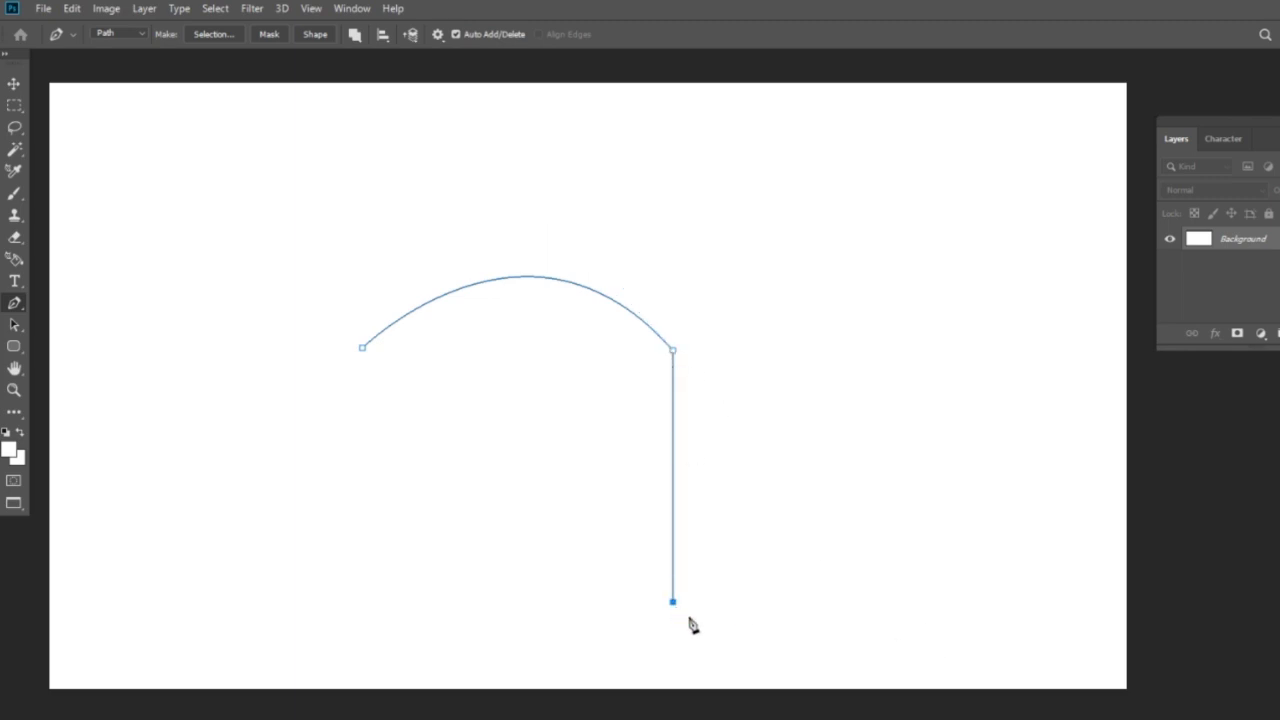
{"action": "left_click", "coordinate": [365, 601]}
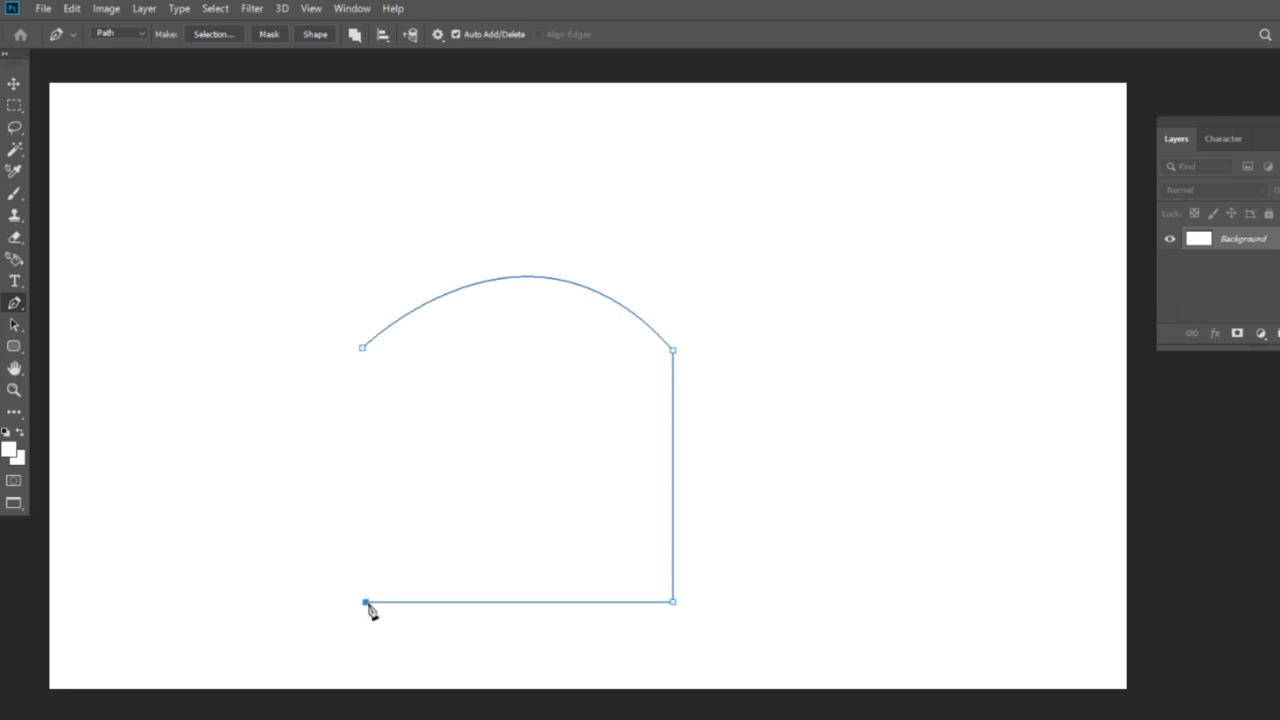
- Switch to the Freeform Pen Tool, sketch a freehand test squiggle and delete it
{"action": "right_click", "coordinate": [15, 307]}
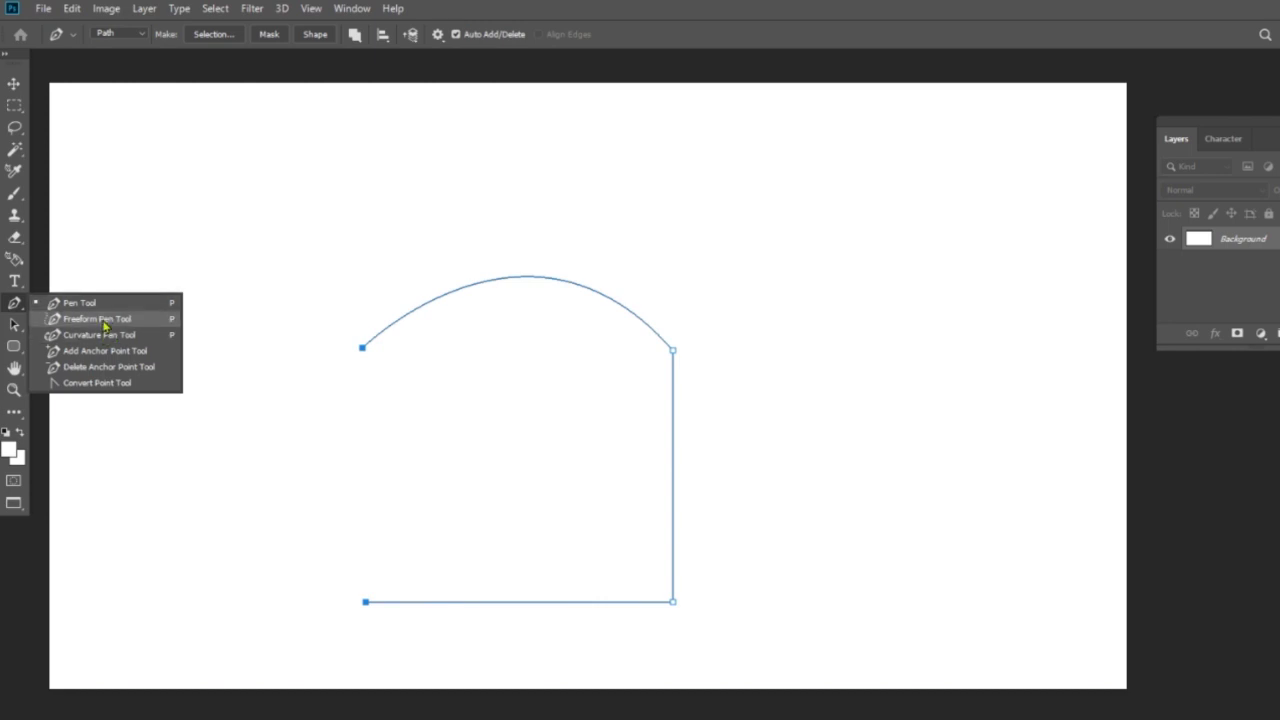
{"action": "left_click", "coordinate": [100, 319]}
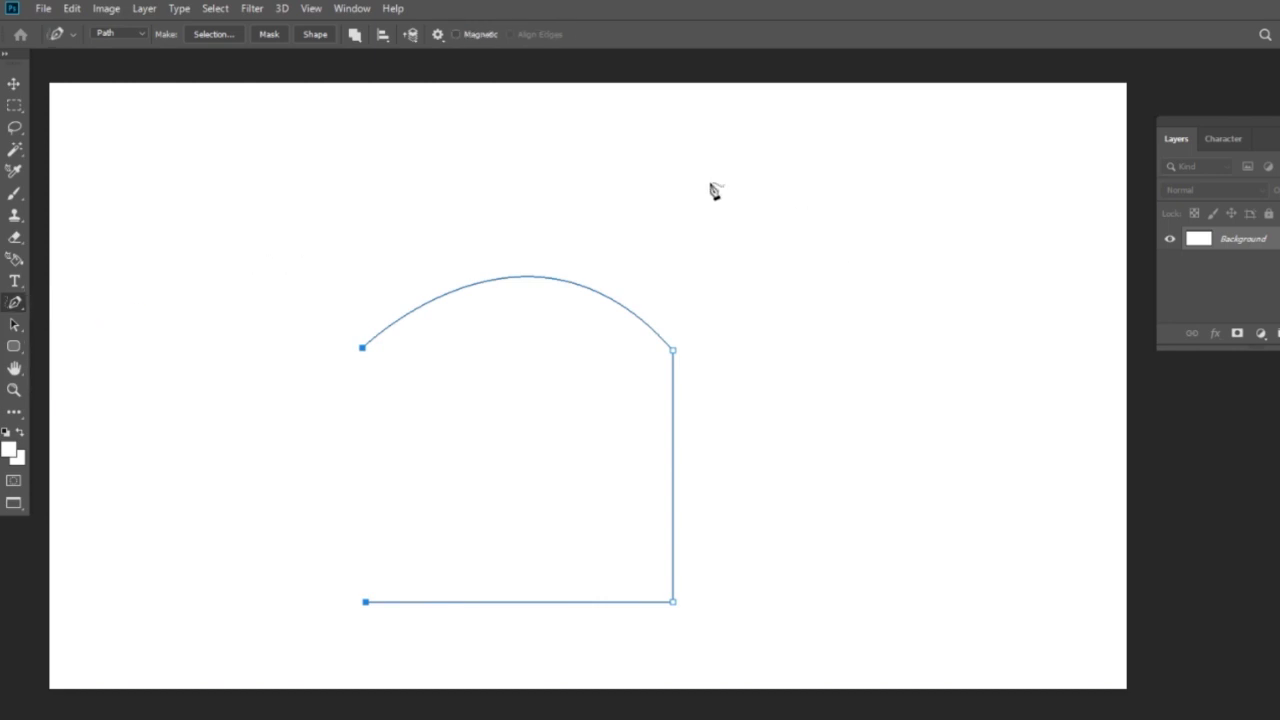
{"action": "mouse_move", "coordinate": [642, 212]}
{"action": "left_mouse_down"}
{"action": "mouse_move", "coordinate": [1010, 212]}
{"action": "mouse_move", "coordinate": [698, 266]}
{"action": "left_mouse_up"}
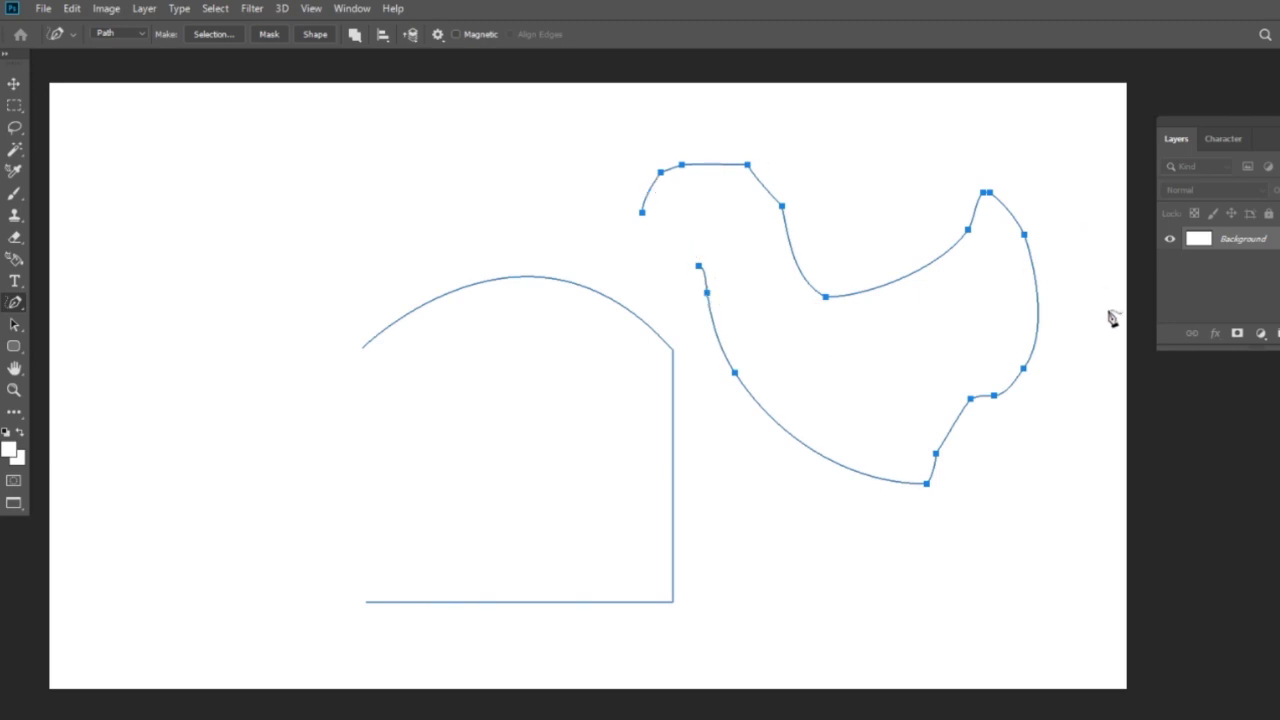
{"action": "key", "text": "Delete"}
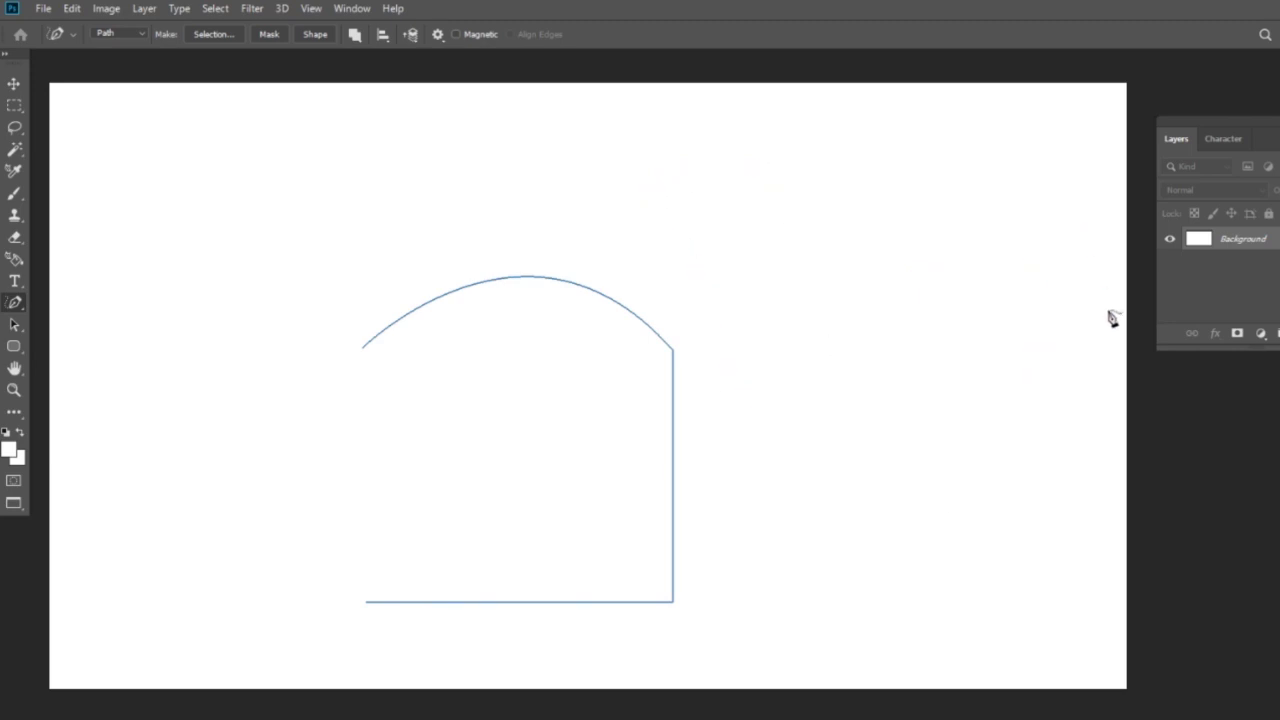
{"action": "right_click", "coordinate": [12, 306]}
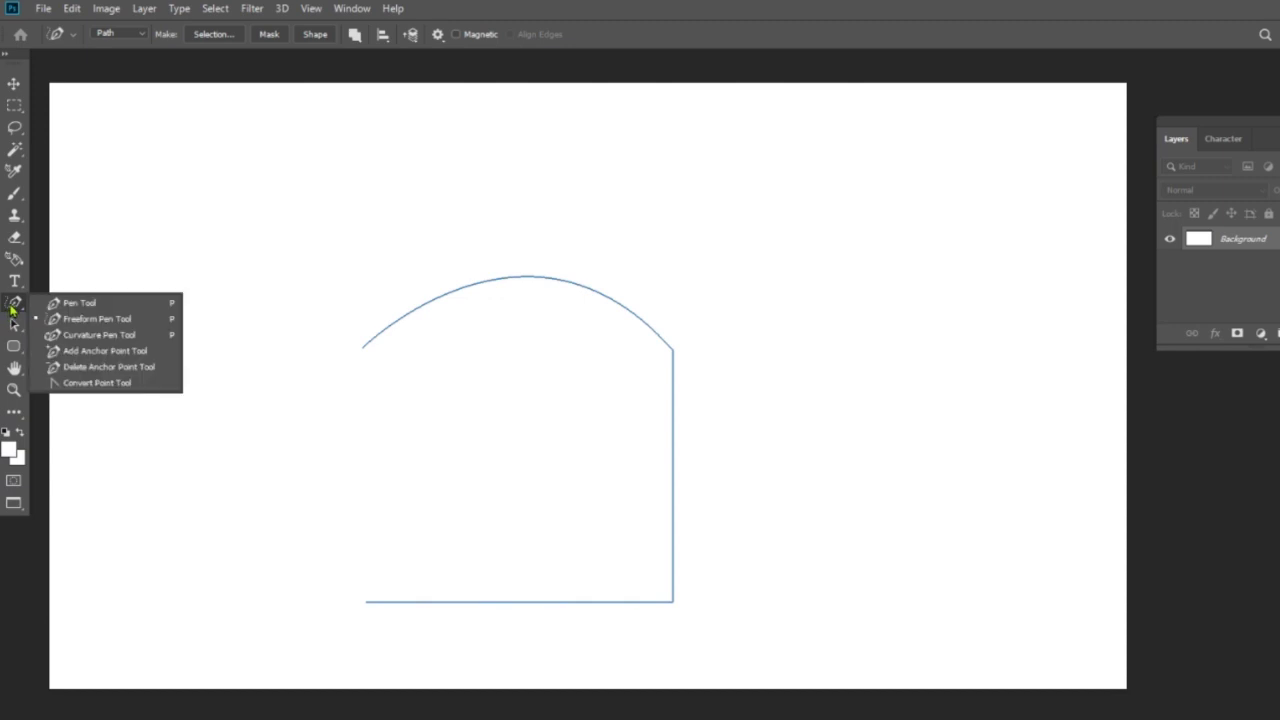
- Choose the Curvature Pen Tool, draw a practice arc, then delete it
{"action": "left_click", "coordinate": [127, 338]}
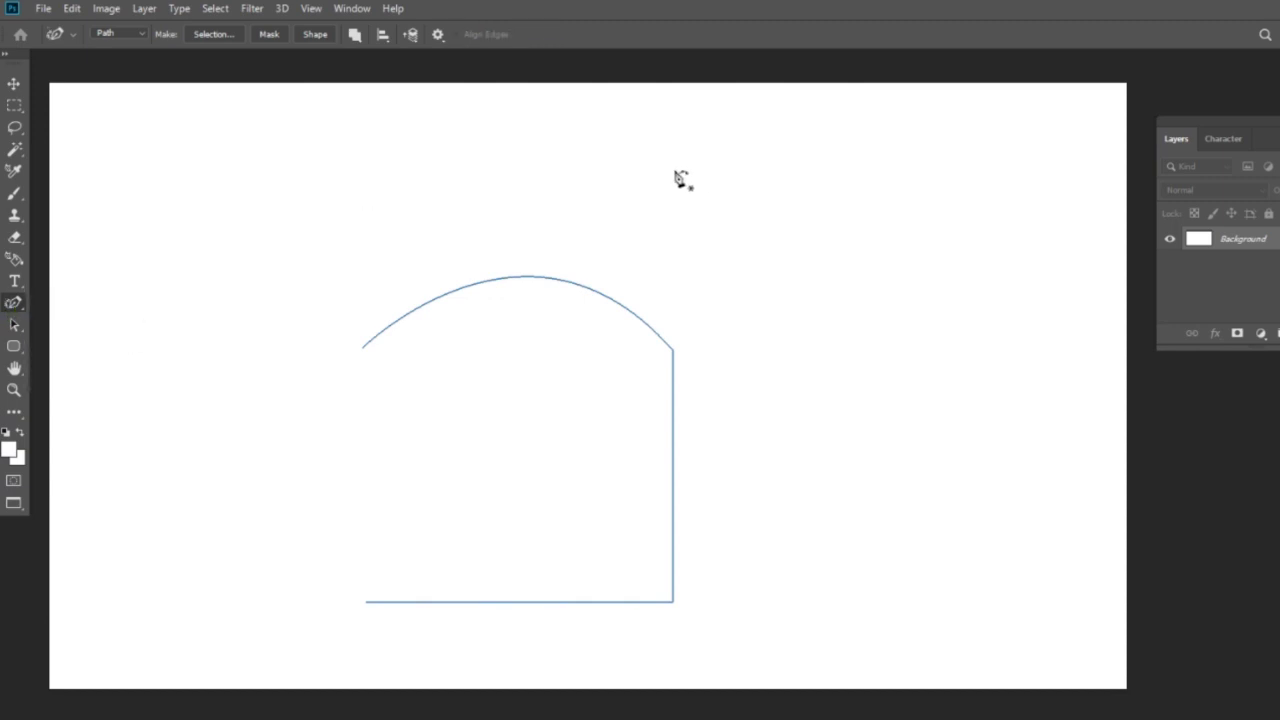
{"action": "right_click", "coordinate": [18, 304]}
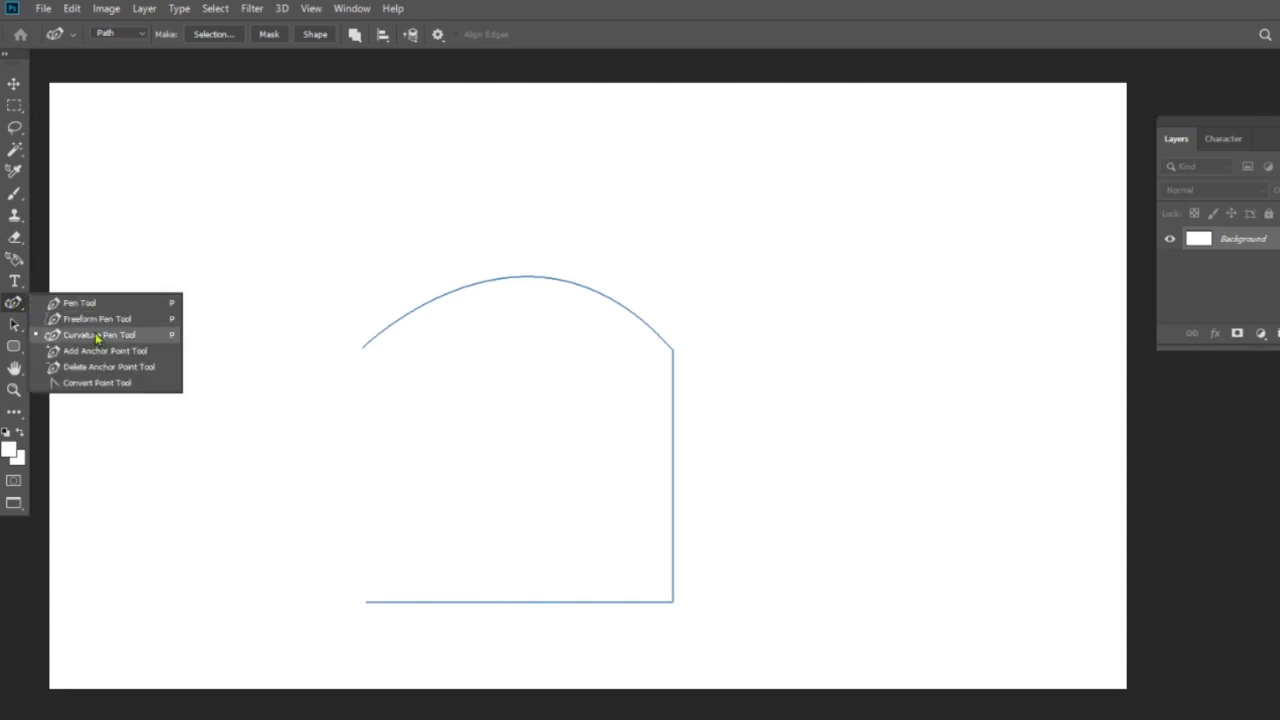
{"action": "left_click", "coordinate": [97, 338]}
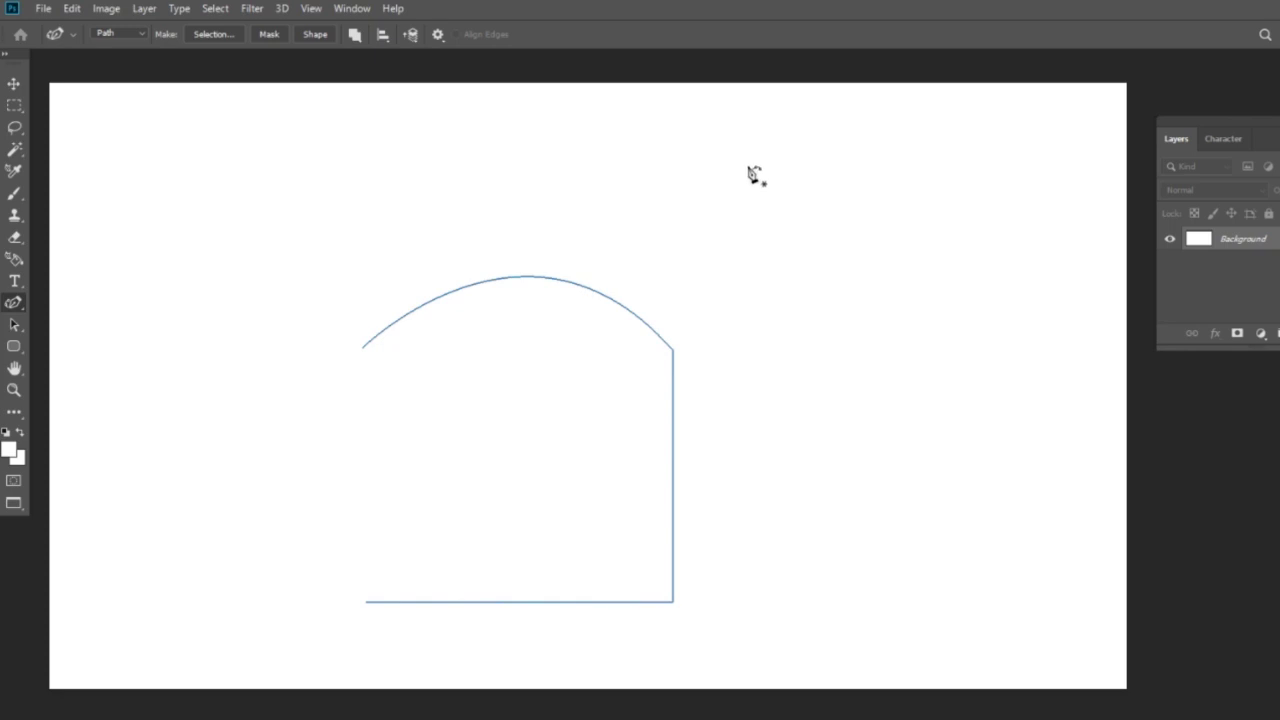
{"action": "left_click", "coordinate": [860, 310]}
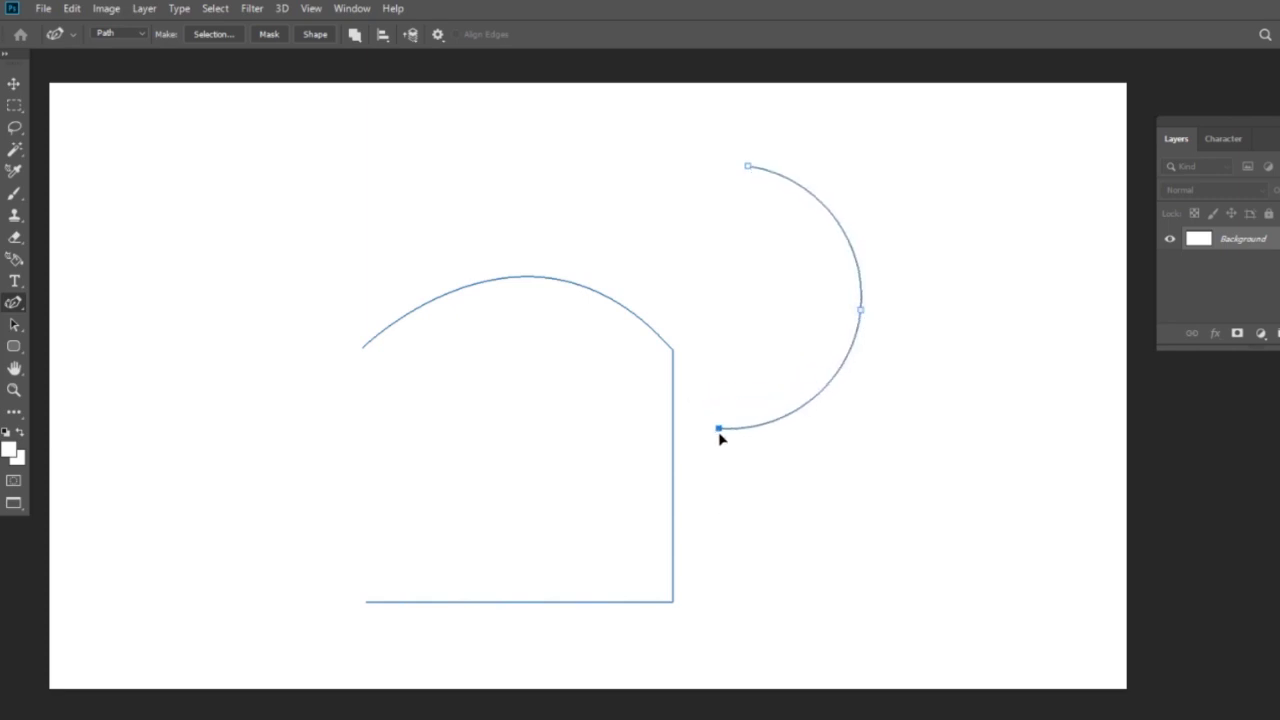
{"action": "left_click", "coordinate": [761, 407]}
{"action": "left_click_drag", "start_coordinate": [761, 407], "coordinate": [712, 427]}
{"action": "key", "text": "Delete"}
{"action": "key", "text": "Delete"}
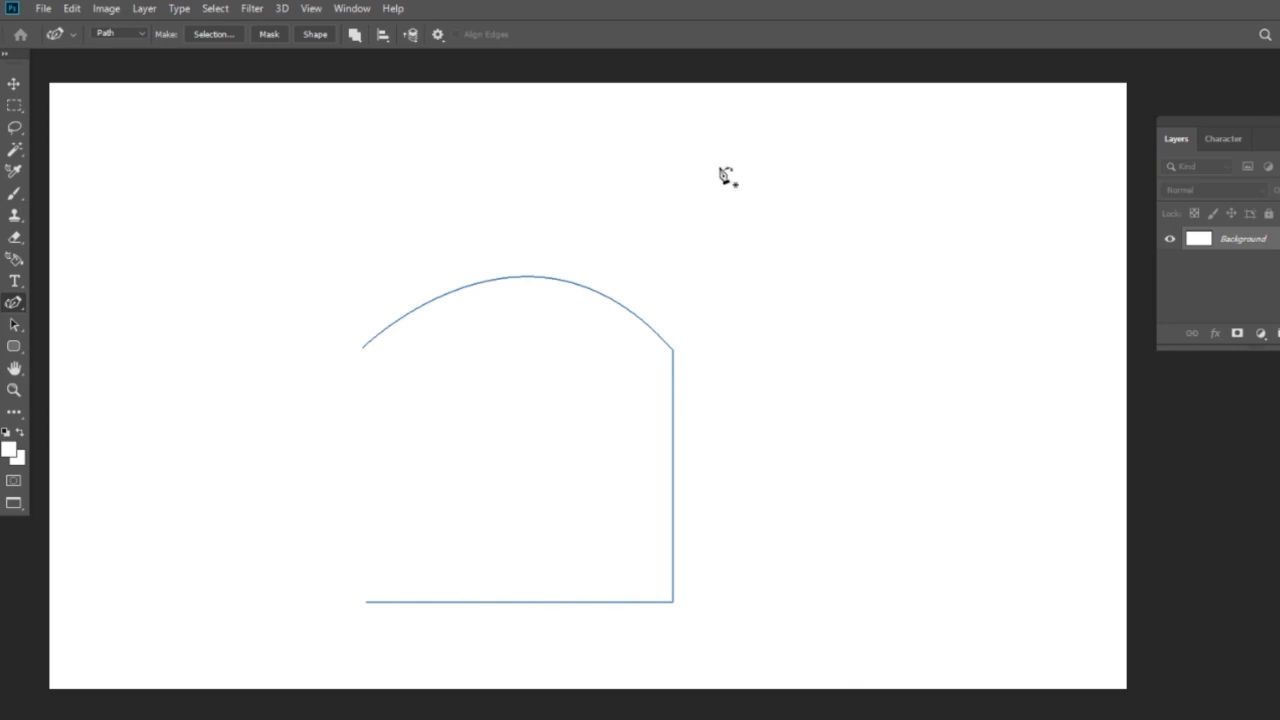
- Draw a straight practice segment and undo it
{"action": "left_click", "coordinate": [633, 195]}
{"action": "left_click", "coordinate": [764, 320]}
{"action": "key", "text": "ctrl+z"}
{"action": "key", "text": "ctrl+z"}
{"action": "key", "text": "ctrl+z"}
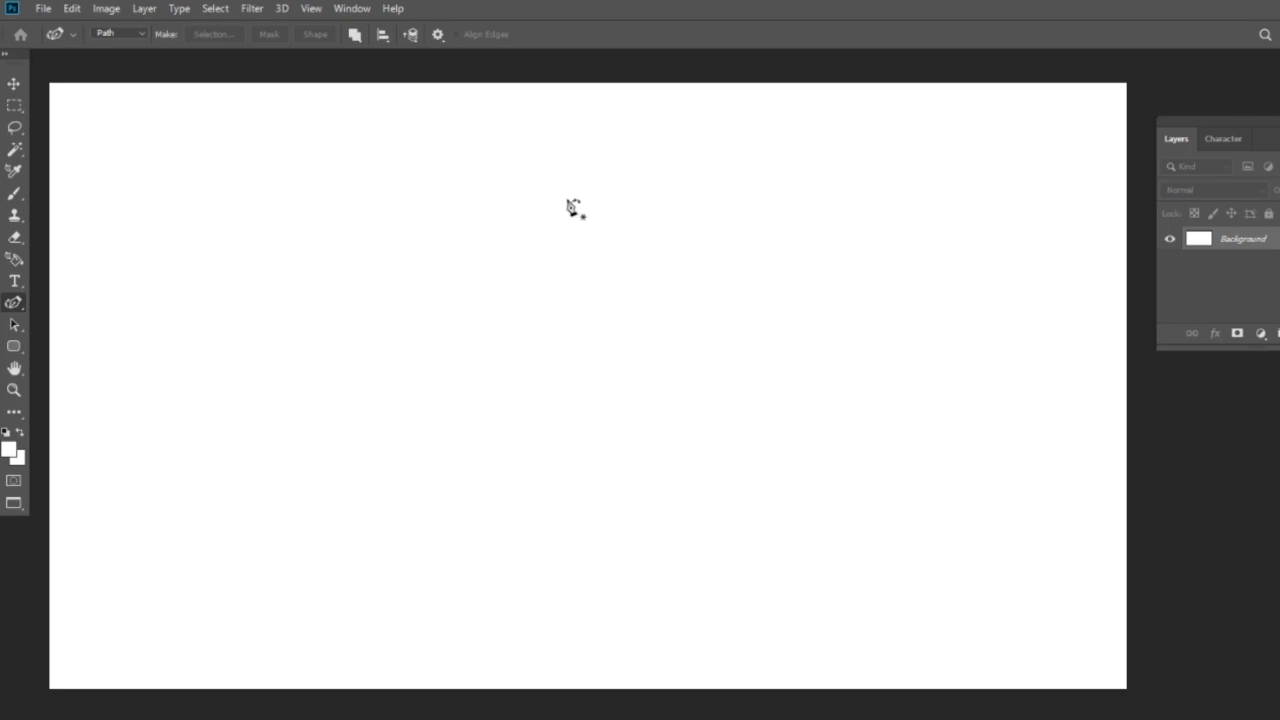
{"action": "left_click", "coordinate": [579, 195]}
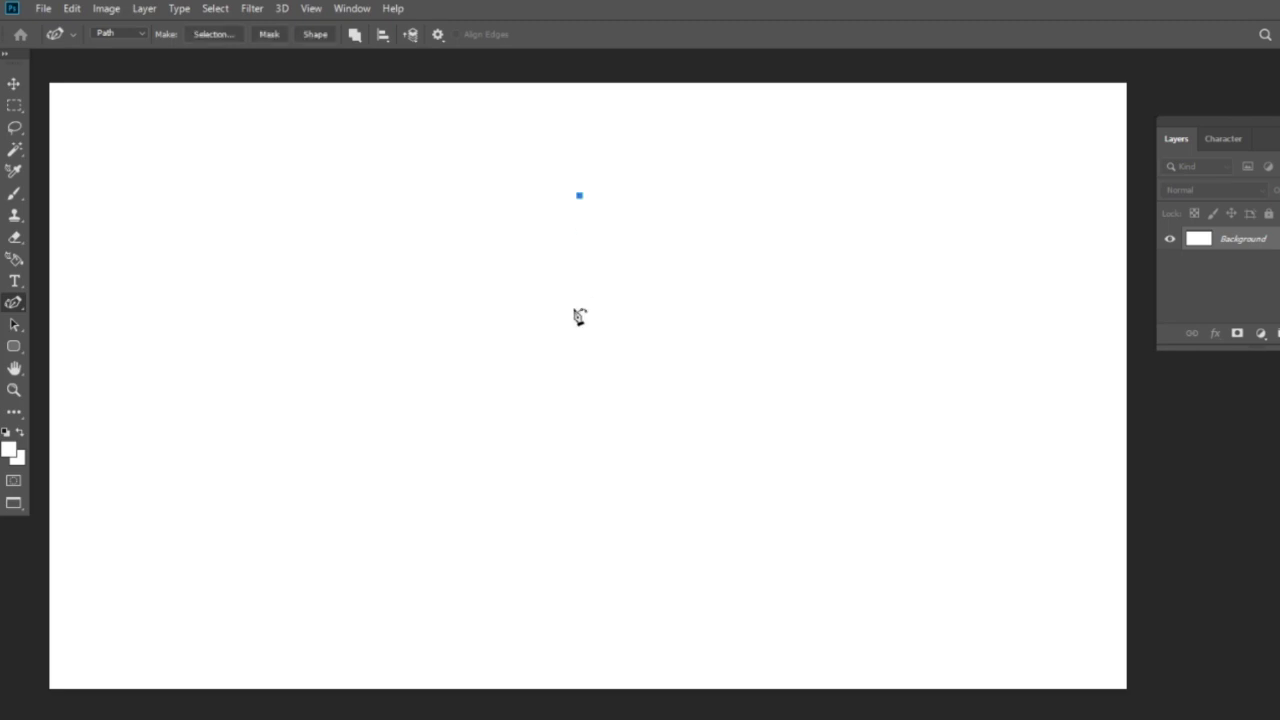
{"action": "left_click", "coordinate": [412, 377]}
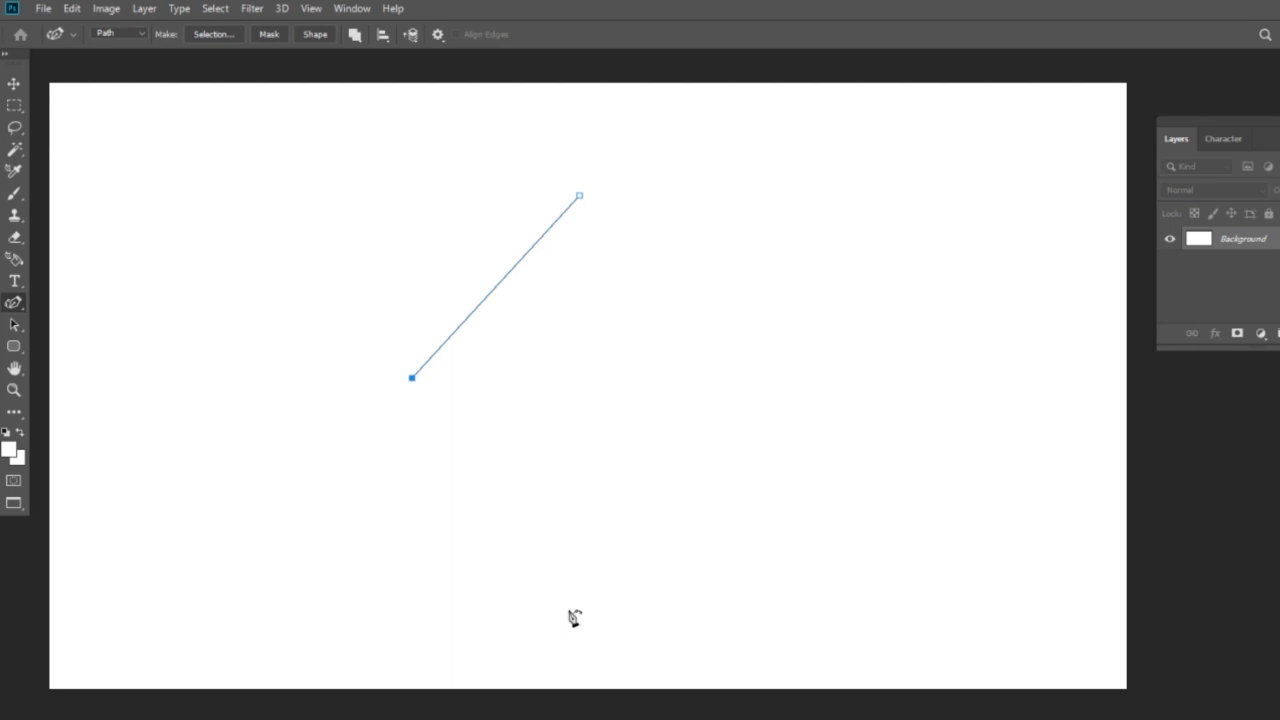
{"action": "left_click", "coordinate": [585, 648]}
{"action": "mouse_move", "coordinate": [585, 648]}
{"action": "left_mouse_down"}
{"action": "mouse_move", "coordinate": [557, 566]}
{"action": "mouse_move", "coordinate": [565, 577]}
{"action": "left_mouse_up"}
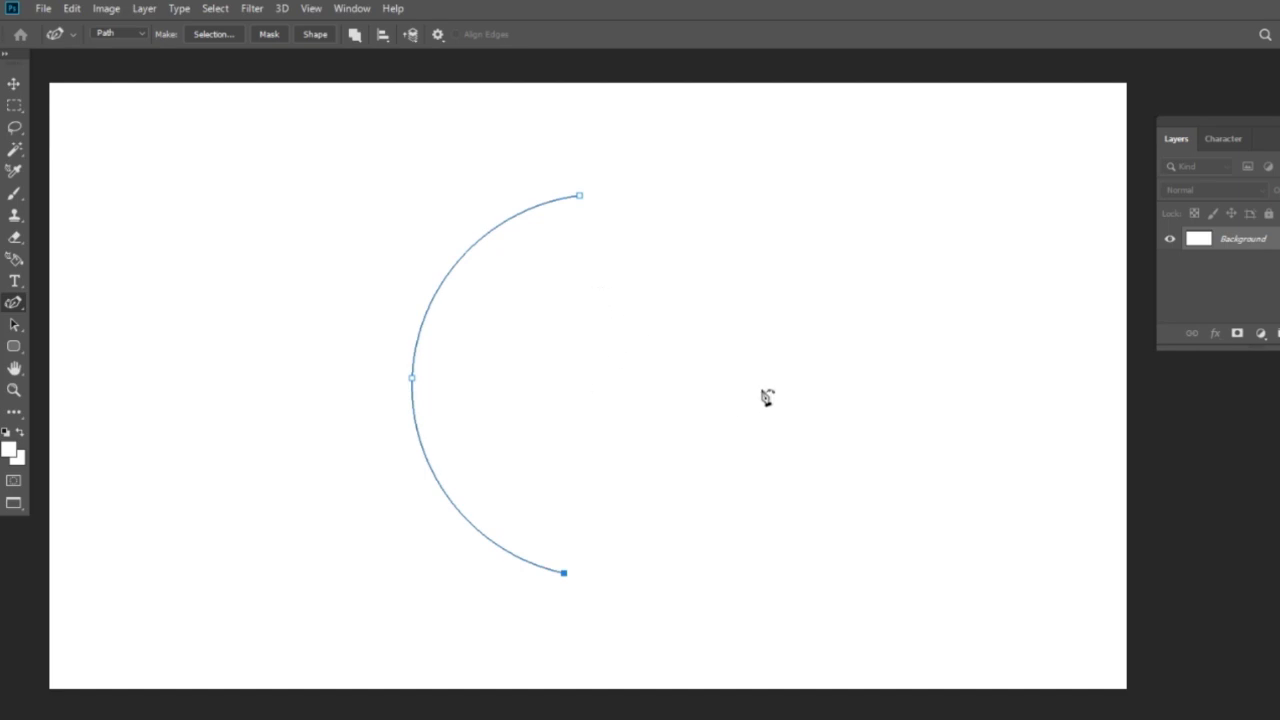
{"action": "left_click", "coordinate": [798, 416]}
{"action": "left_click_drag", "start_coordinate": [798, 416], "coordinate": [803, 416]}
{"action": "mouse_move", "coordinate": [580, 197]}
{"action": "left_mouse_down"}
{"action": "mouse_move", "coordinate": [537, 200]}
{"action": "mouse_move", "coordinate": [612, 217]}
{"action": "mouse_move", "coordinate": [619, 186]}
{"action": "left_mouse_up"}
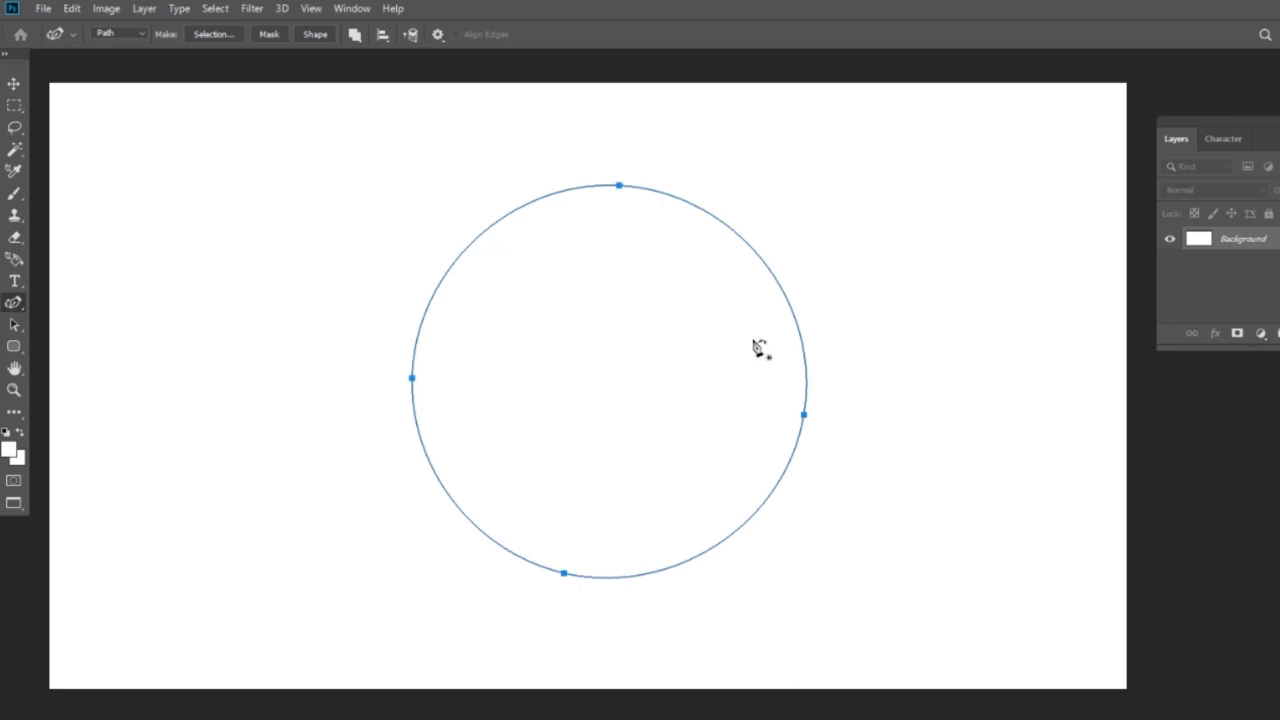
{"action": "key", "text": "Escape"}
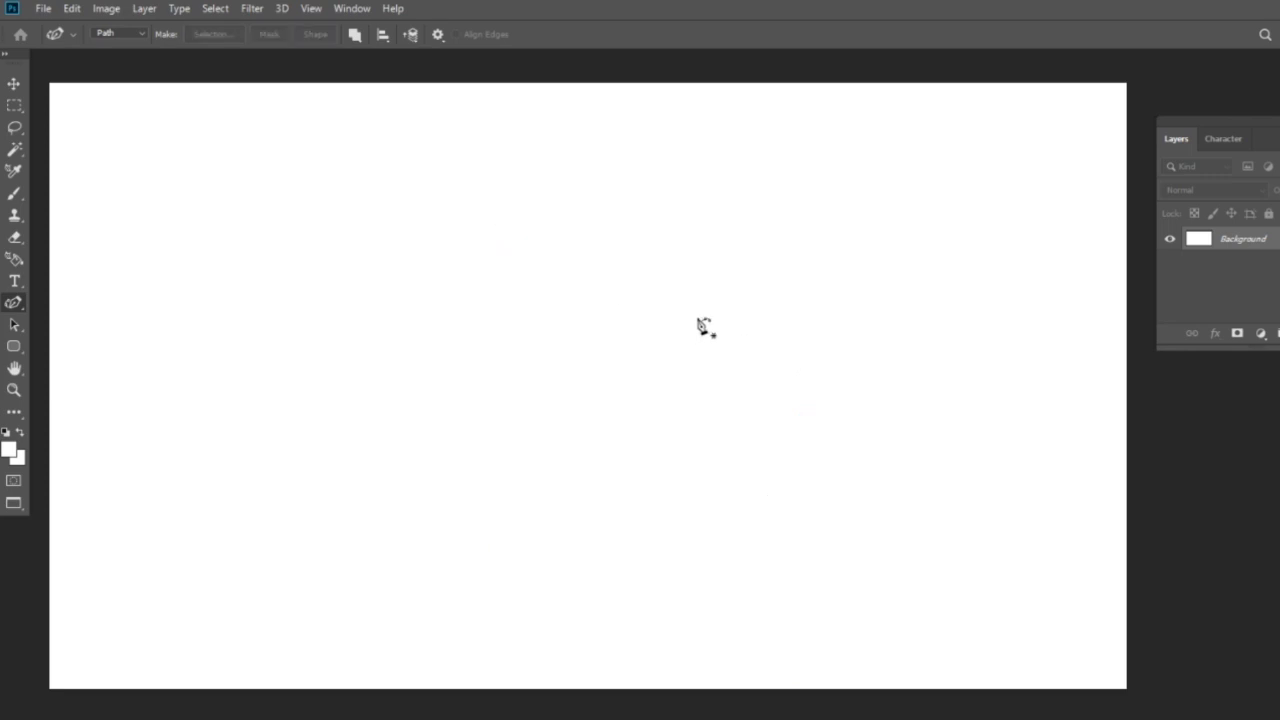
{"action": "left_click", "coordinate": [311, 9]}
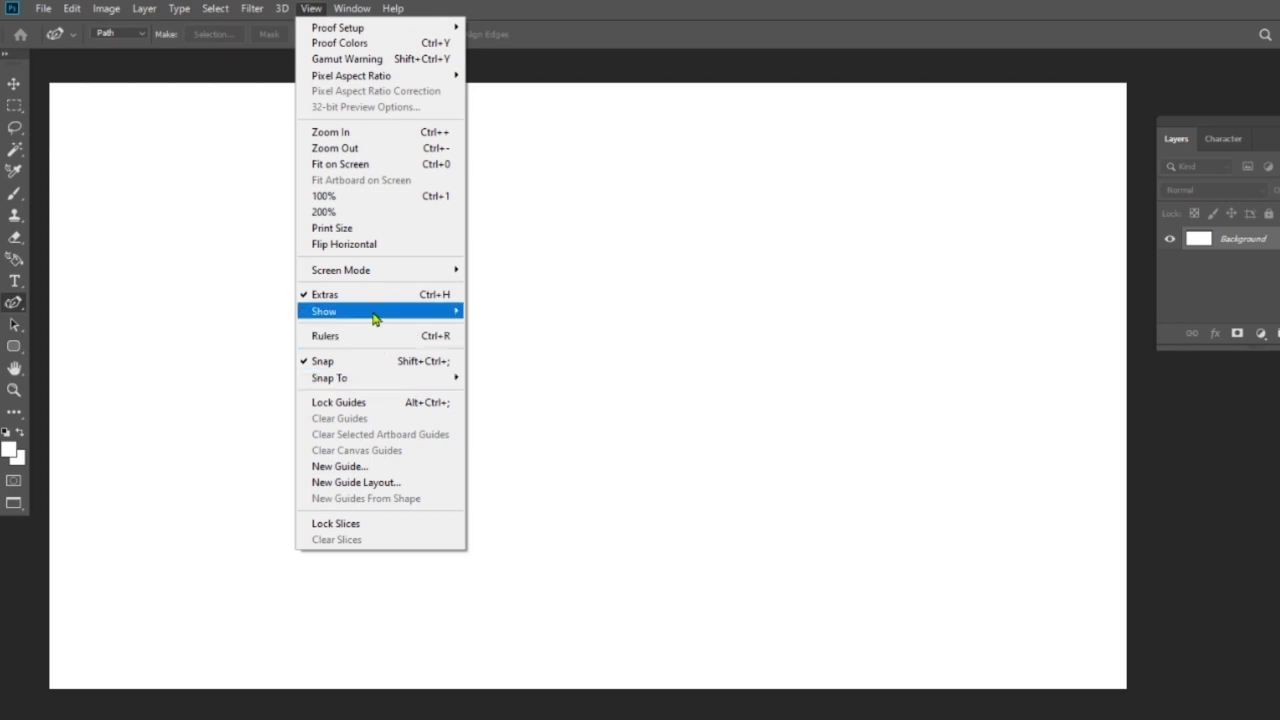
- Show the grid and start a grid-aligned practice semicircle, then undo its points
{"action": "left_click", "coordinate": [548, 359]}
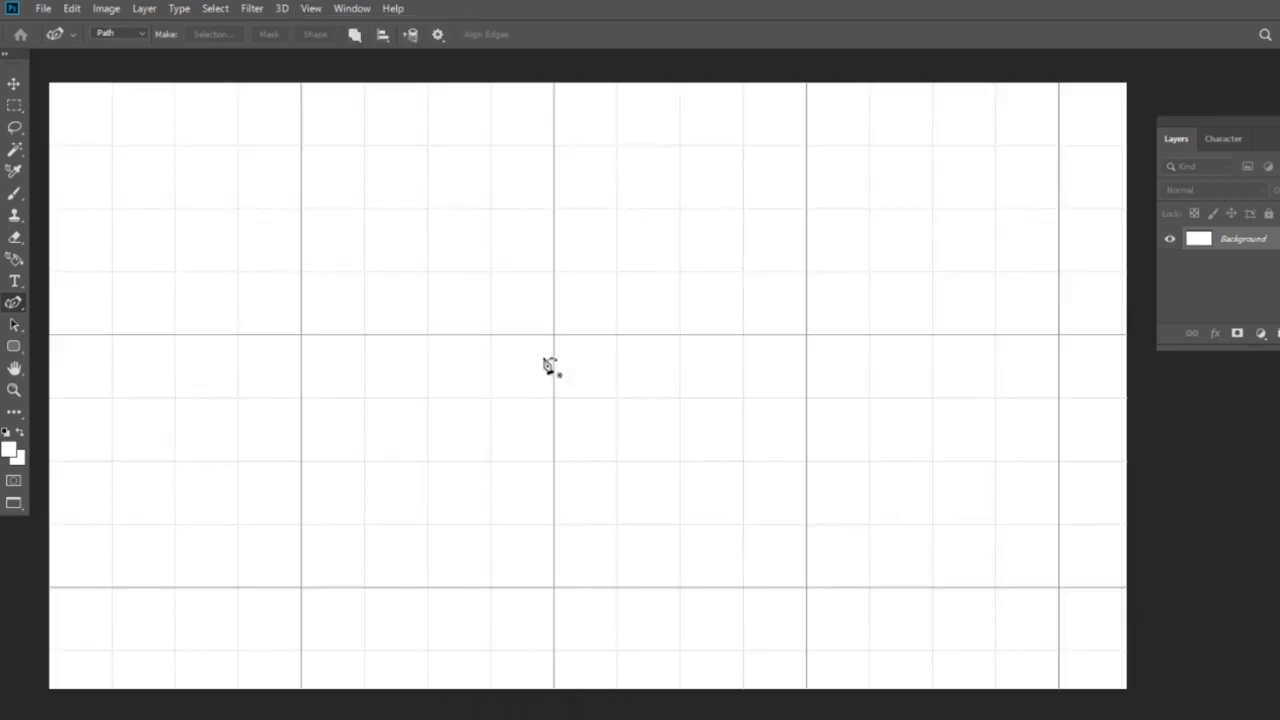
{"action": "left_click", "coordinate": [554, 146]}
{"action": "left_click", "coordinate": [807, 335]}
{"action": "left_click", "coordinate": [554, 588]}
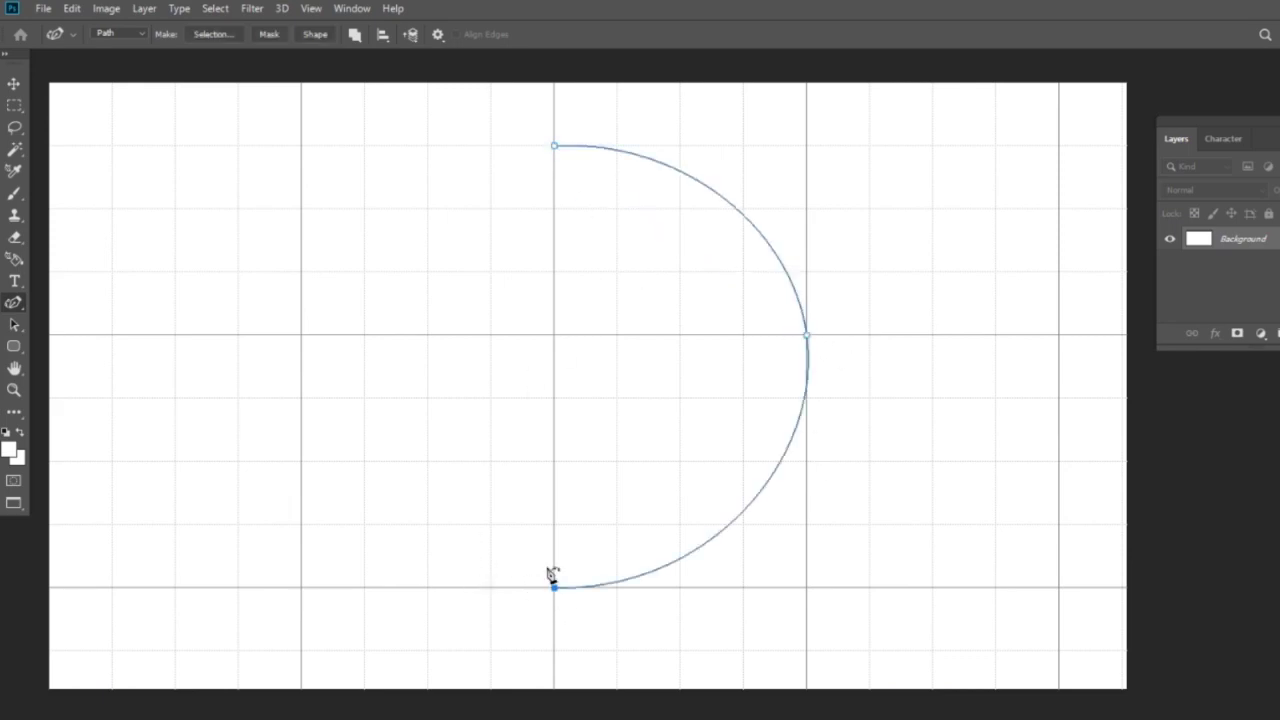
{"action": "key", "text": "ctrl+z"}
{"action": "key", "text": "ctrl+z"}
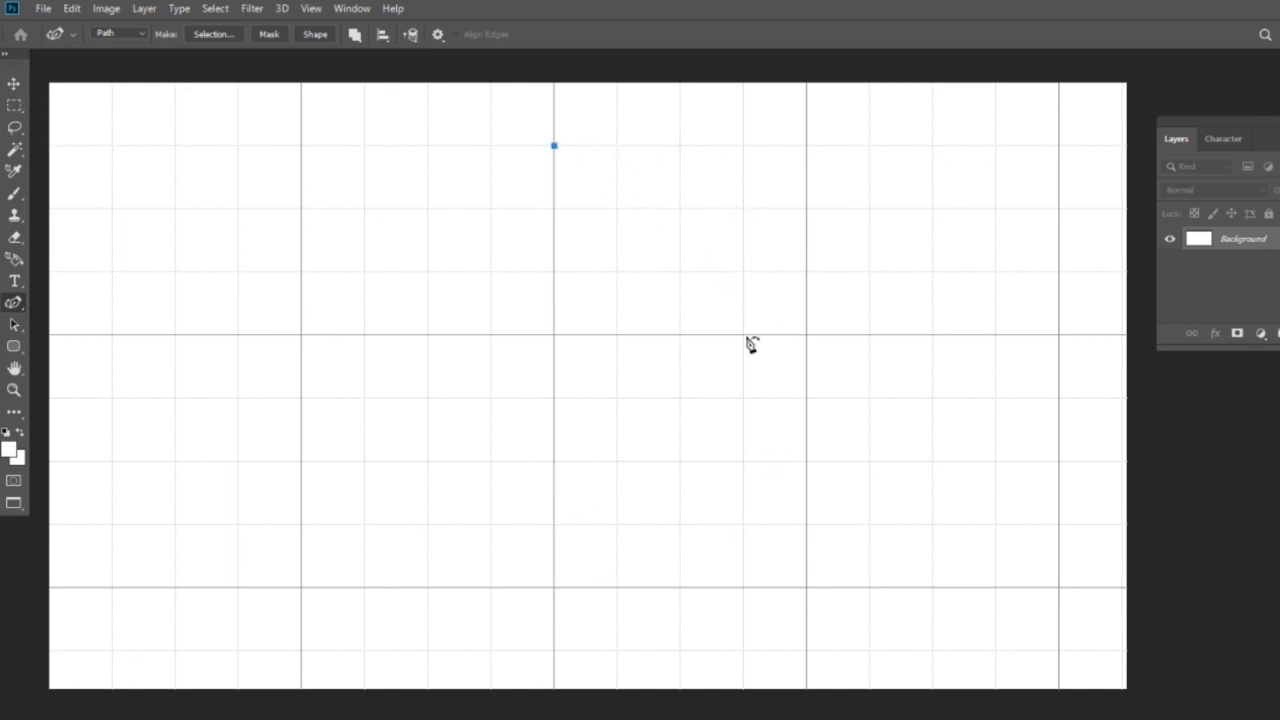
- Draw a full grid-aligned practice circle with the Curvature Pen and discard it
{"action": "left_click", "coordinate": [743, 335]}
{"action": "left_click", "coordinate": [554, 524]}
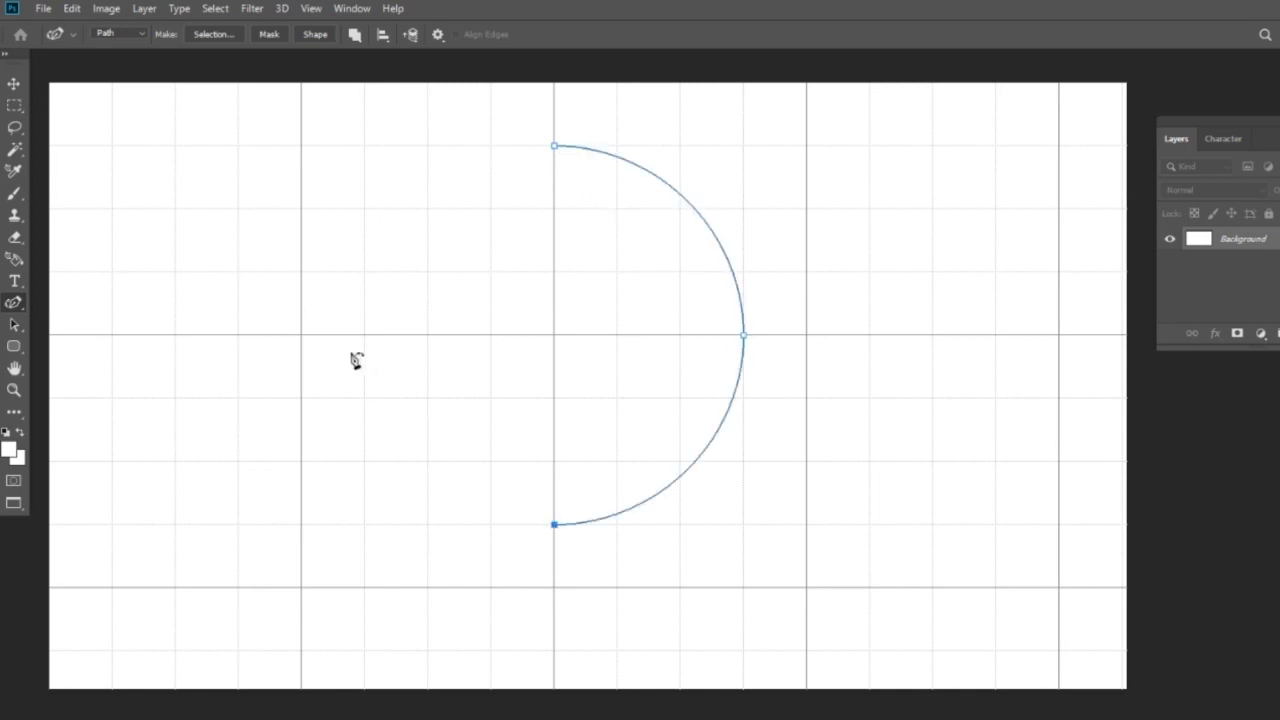
{"action": "left_click", "coordinate": [364, 335]}
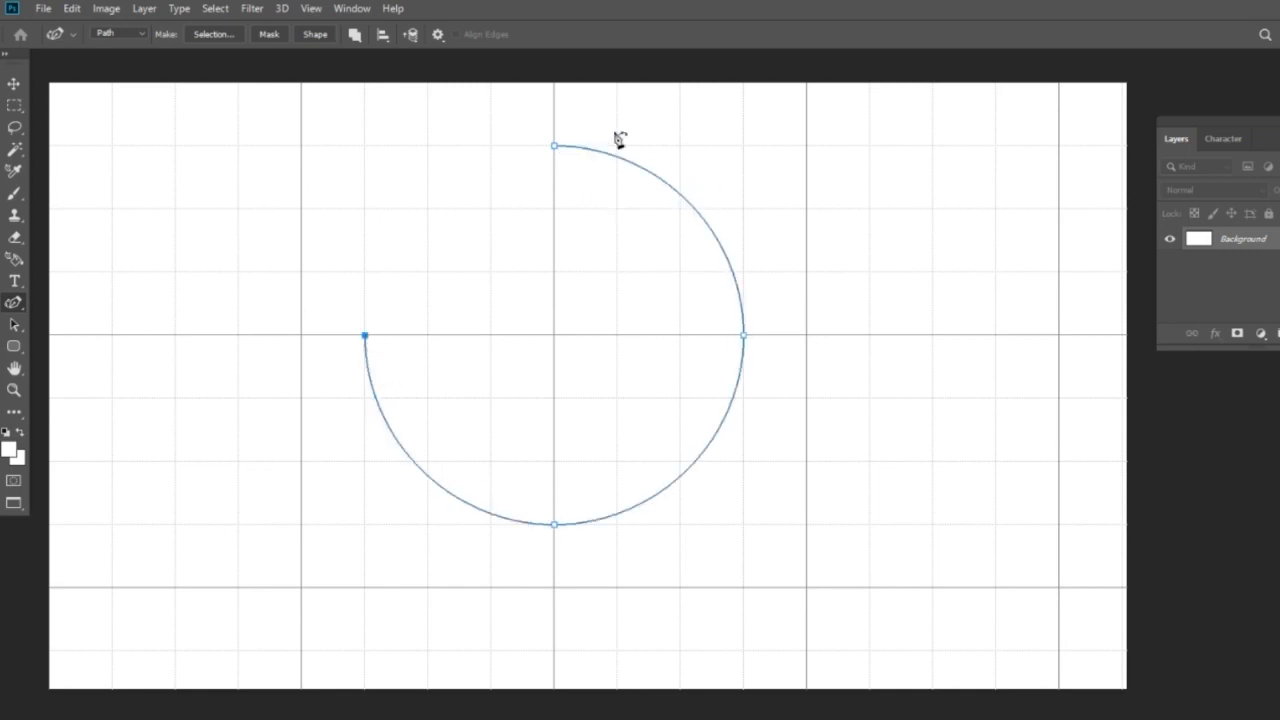
{"action": "left_click", "coordinate": [554, 146]}
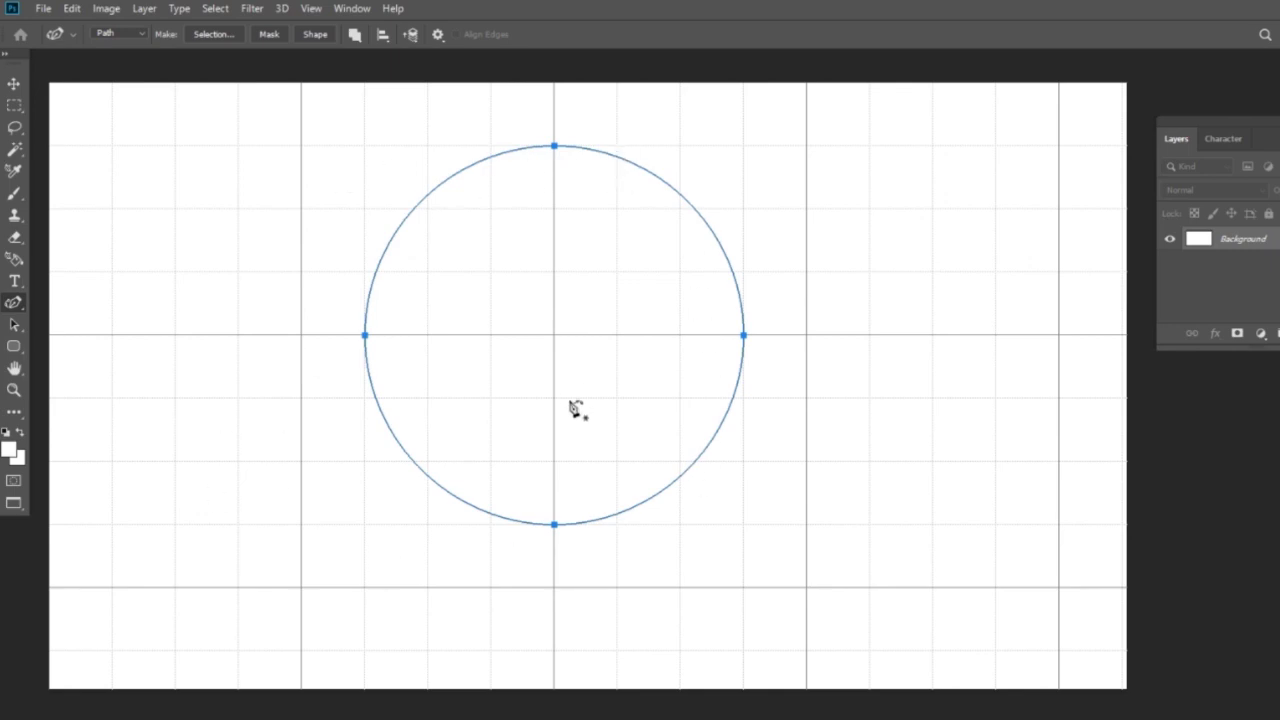
{"action": "key", "text": "Escape"}
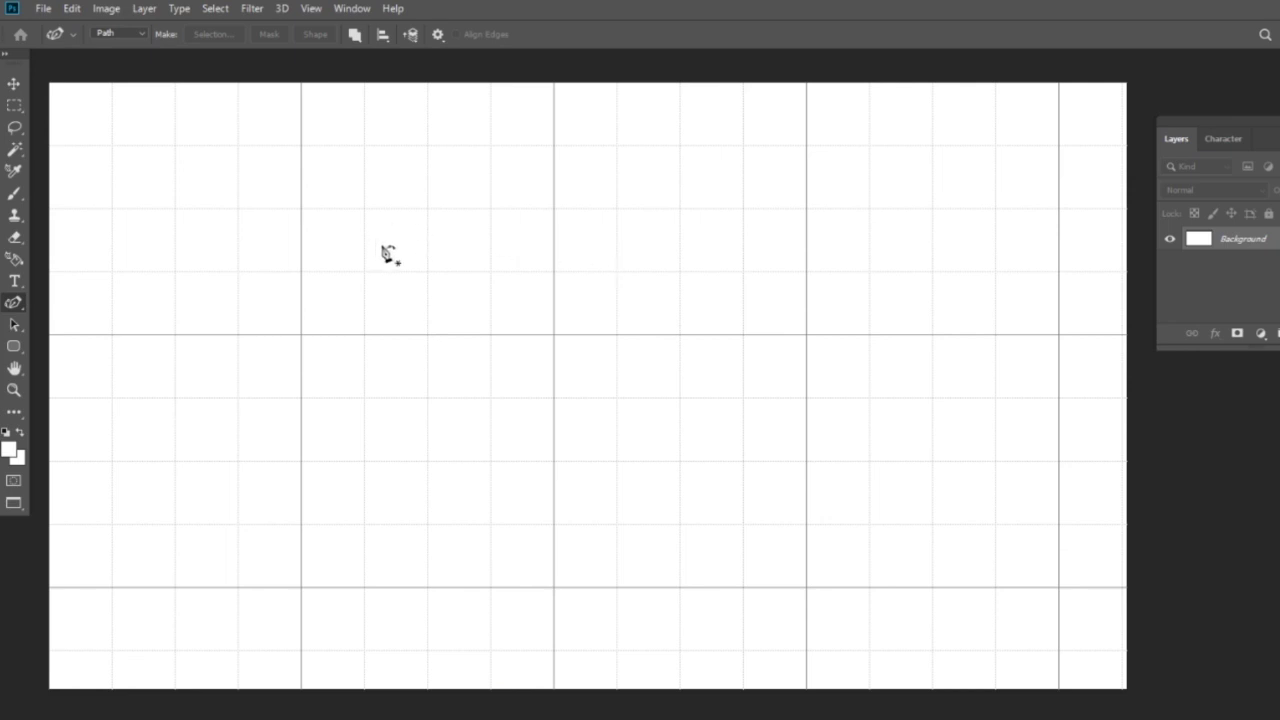
{"action": "left_click", "coordinate": [311, 9]}
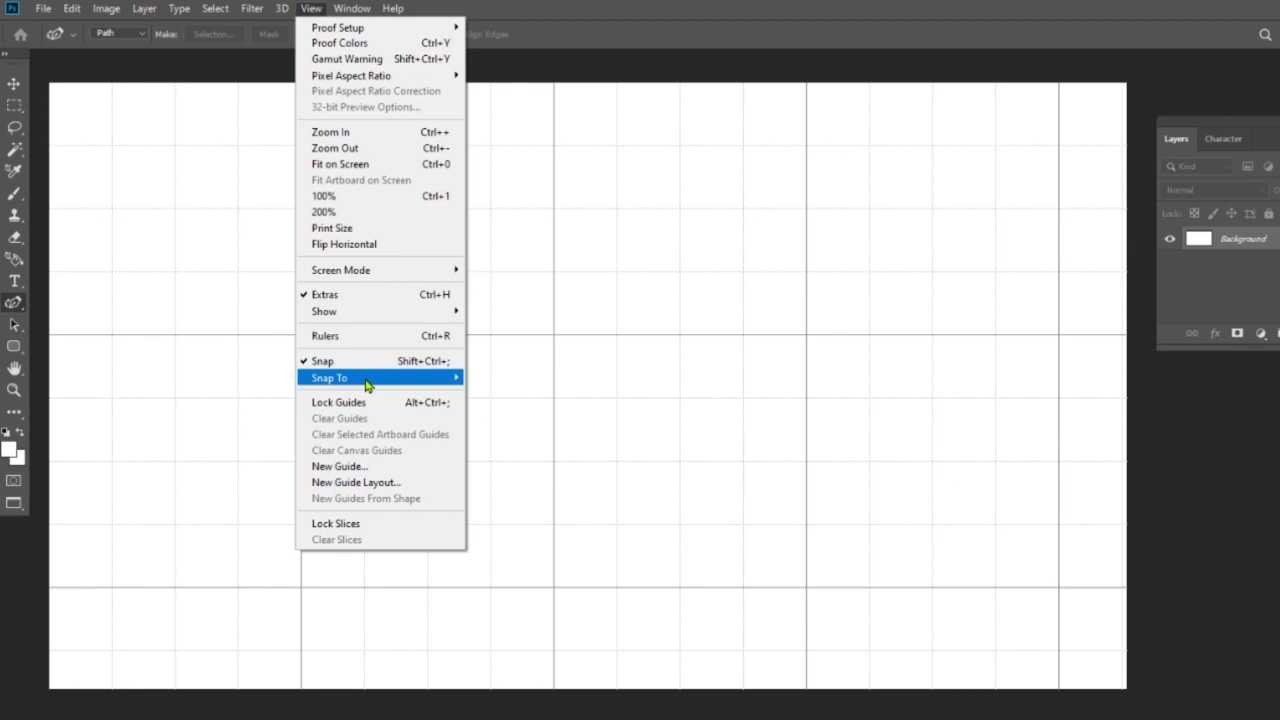
{"action": "mouse_move", "coordinate": [378, 311]}
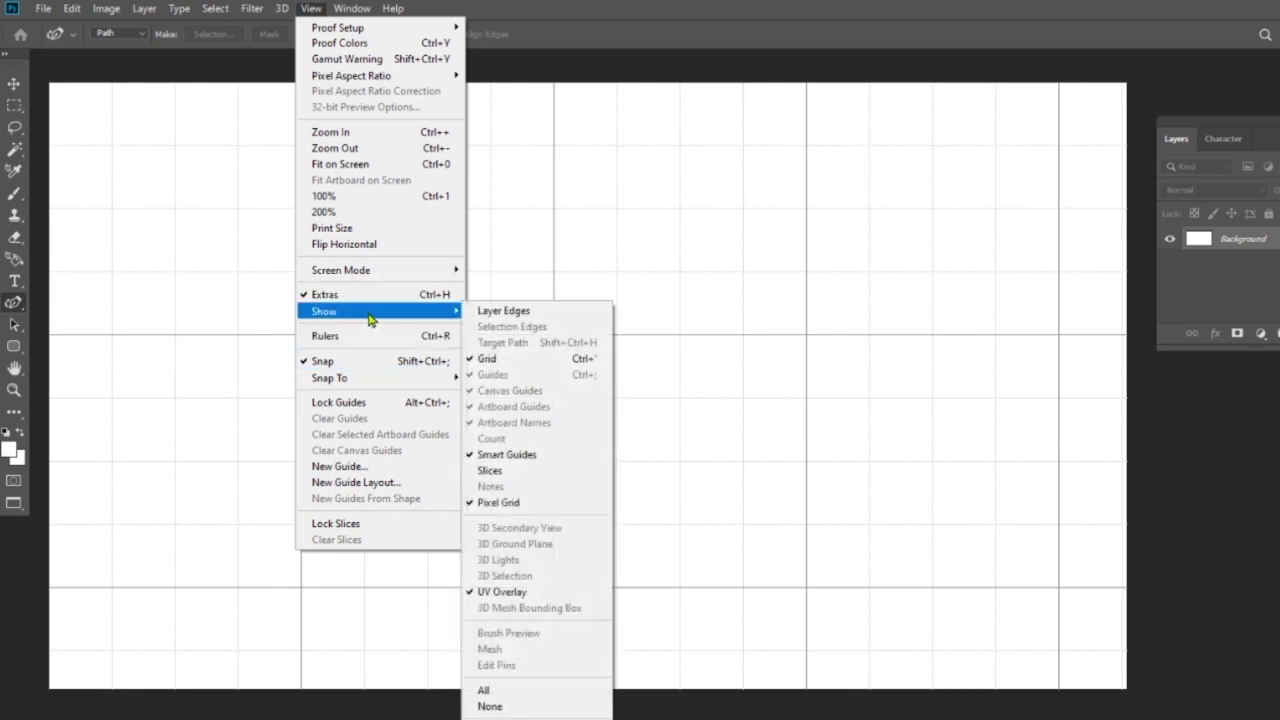
- Hide the grid, then draw a nine-anchor open zigzag path with two curved bottom points
{"action": "left_click", "coordinate": [537, 360]}
{"action": "left_click", "coordinate": [318, 231]}
{"action": "left_click", "coordinate": [531, 300]}
{"action": "left_click_drag", "start_coordinate": [534, 423], "coordinate": [546, 417]}
{"action": "left_click", "coordinate": [330, 479]}
{"action": "left_click_drag", "start_coordinate": [626, 608], "coordinate": [645, 598]}
{"action": "left_click", "coordinate": [886, 428]}
{"action": "left_click", "coordinate": [908, 222]}
{"action": "left_click", "coordinate": [710, 175]}
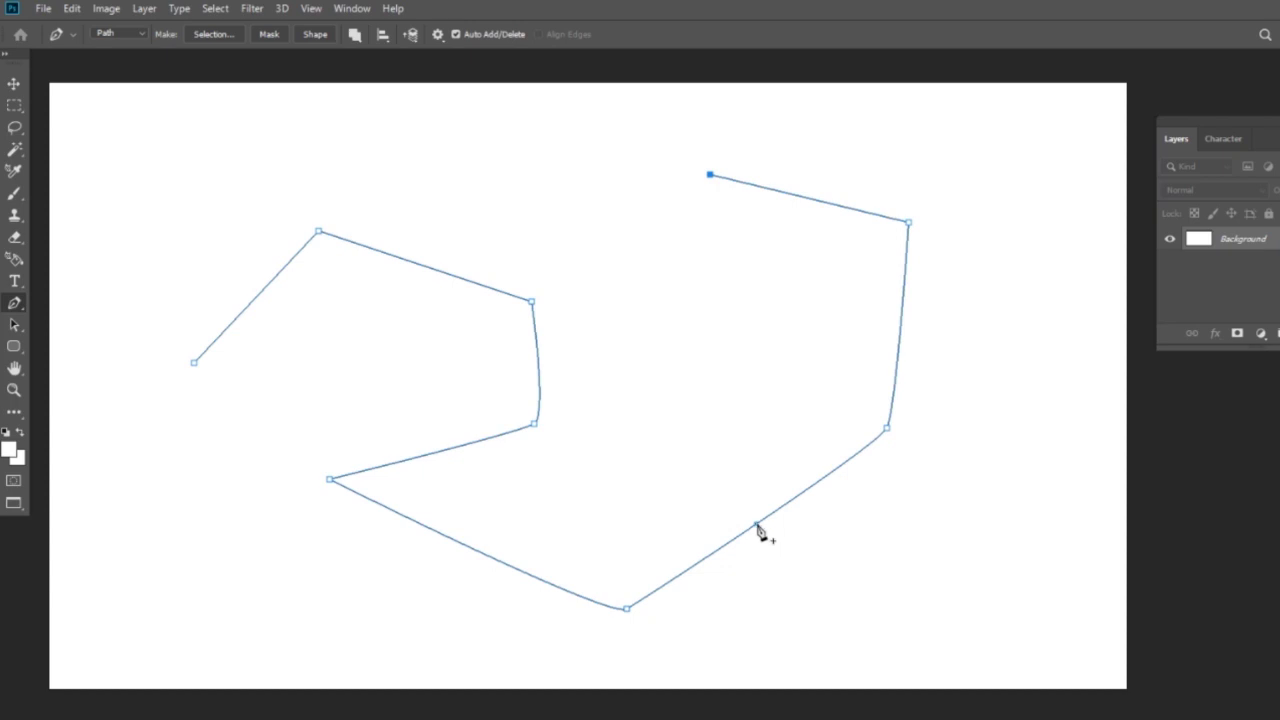
- Use the Add Anchor Point Tool to add an anchor midway along the lower-right diagonal segment
{"action": "left_click", "coordinate": [16, 303]}
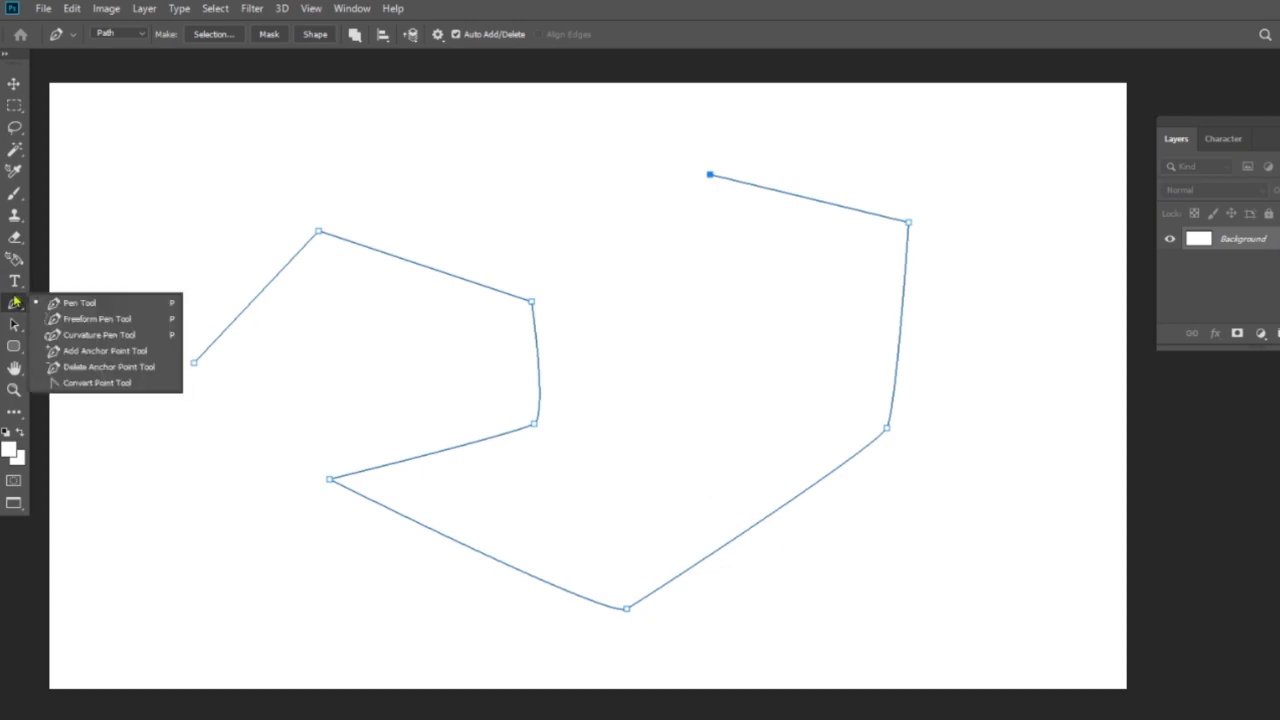
{"action": "left_click", "coordinate": [115, 356]}
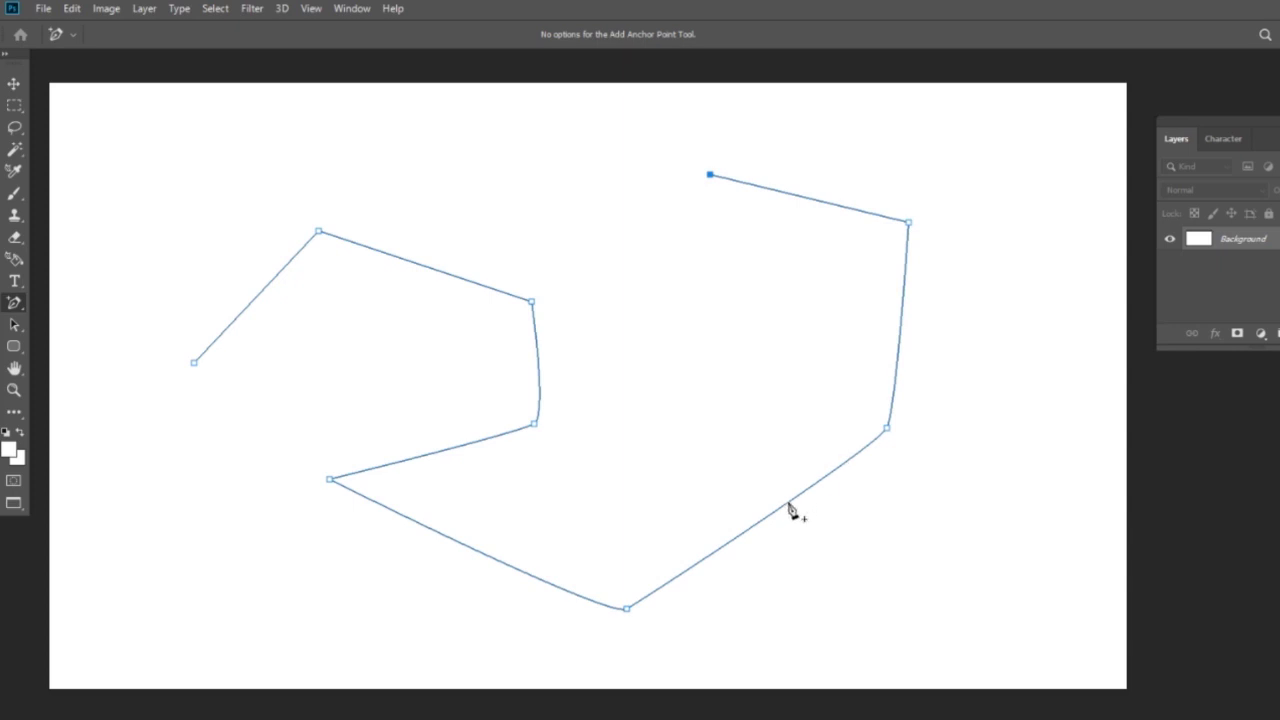
{"action": "left_click", "coordinate": [778, 509]}
{"action": "right_click", "coordinate": [14, 302]}
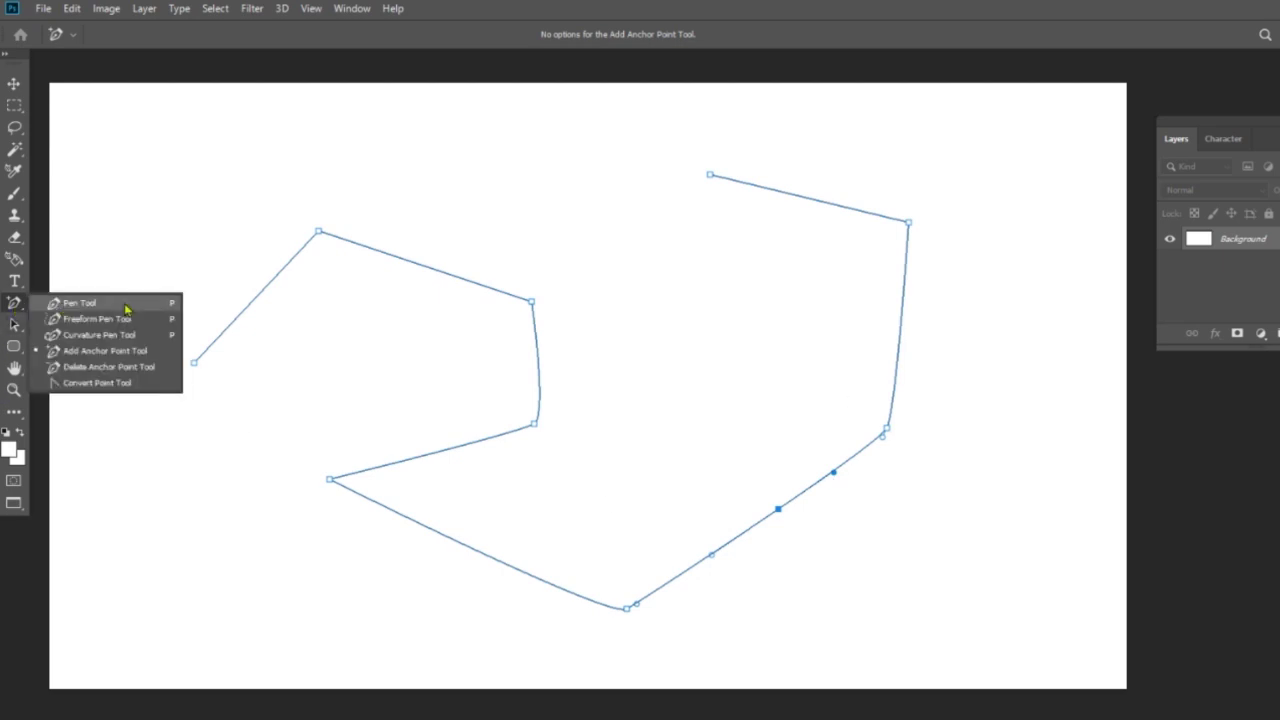
- With the Delete Anchor Point Tool, remove the five right-side anchors, leaving a five-anchor path
{"action": "left_click", "coordinate": [124, 369]}
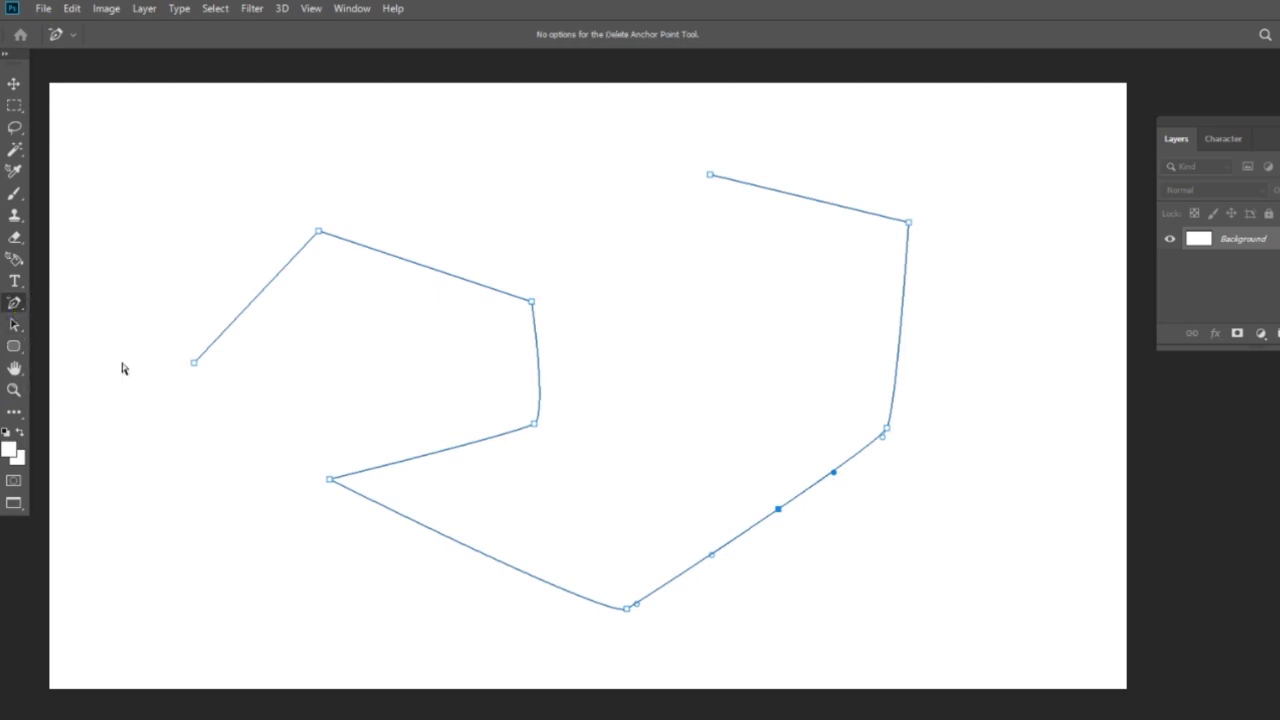
{"action": "left_click", "coordinate": [779, 511]}
{"action": "left_click", "coordinate": [886, 431]}
{"action": "left_click", "coordinate": [908, 223]}
{"action": "left_click", "coordinate": [711, 177]}
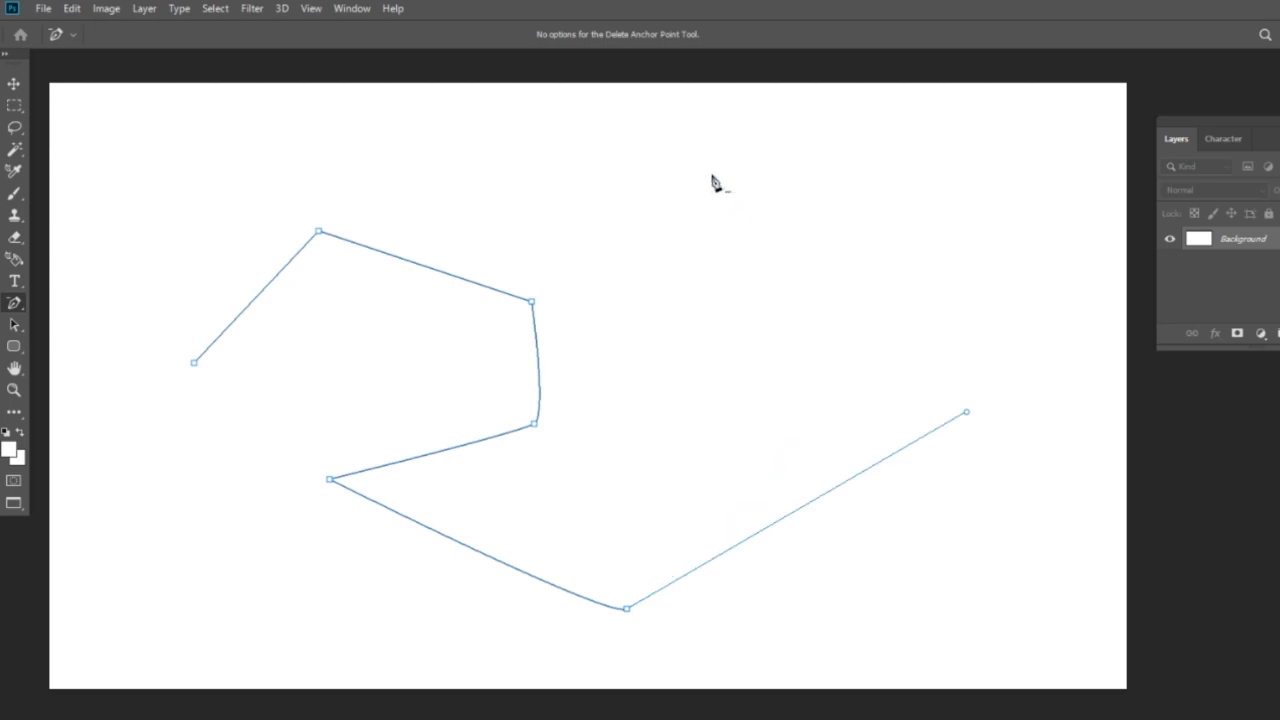
{"action": "left_click", "coordinate": [627, 610]}
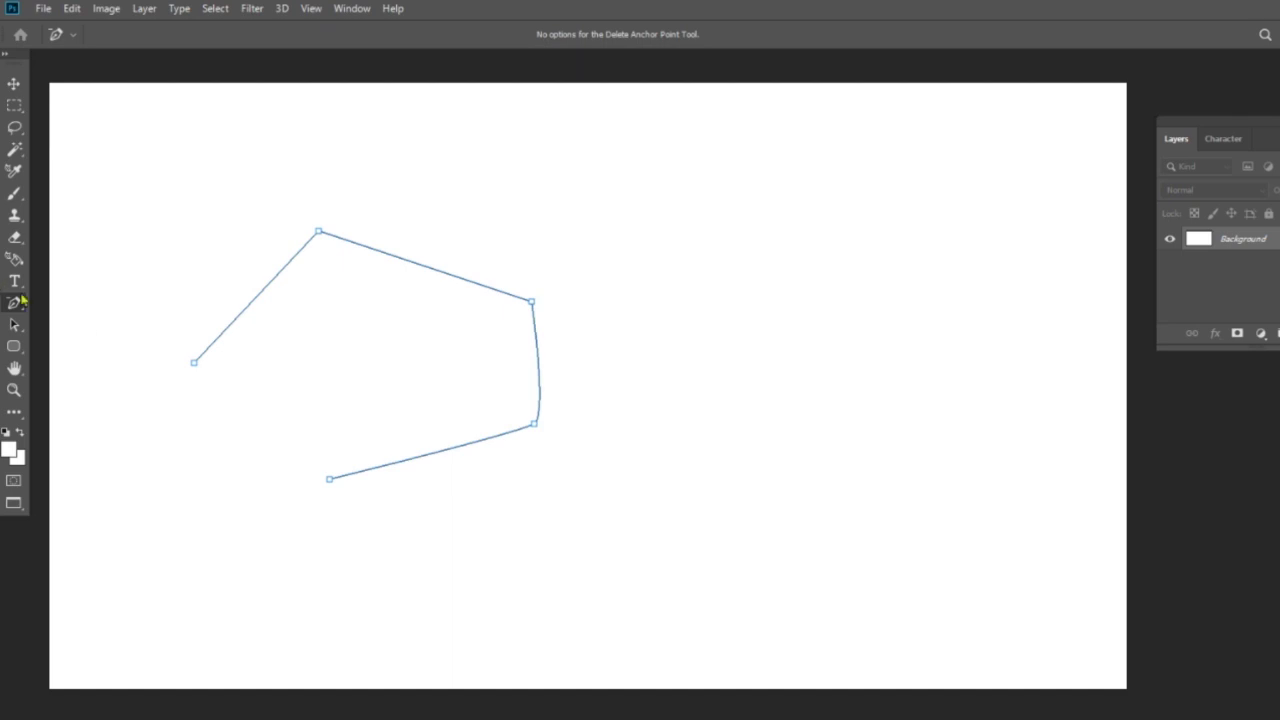
- Draw a closed practice path with smooth top and right points and bottom corners
{"action": "left_click", "coordinate": [244, 352]}
{"action": "mouse_move", "coordinate": [355, 181]}
{"action": "left_mouse_down"}
{"action": "mouse_move", "coordinate": [500, 209]}
{"action": "mouse_move", "coordinate": [470, 158]}
{"action": "left_mouse_up"}
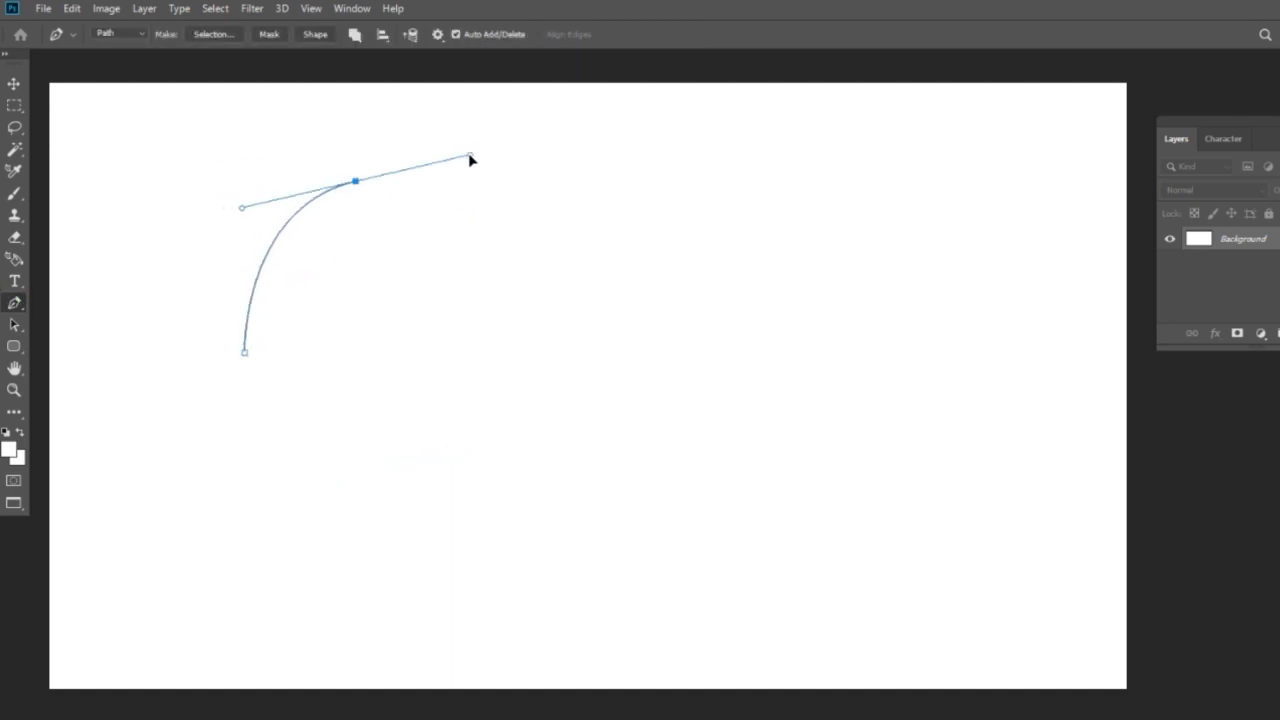
{"action": "left_click_drag", "start_coordinate": [627, 314], "coordinate": [625, 434]}
{"action": "left_click", "coordinate": [470, 499]}
{"action": "left_click", "coordinate": [332, 455]}
{"action": "left_click", "coordinate": [244, 352]}
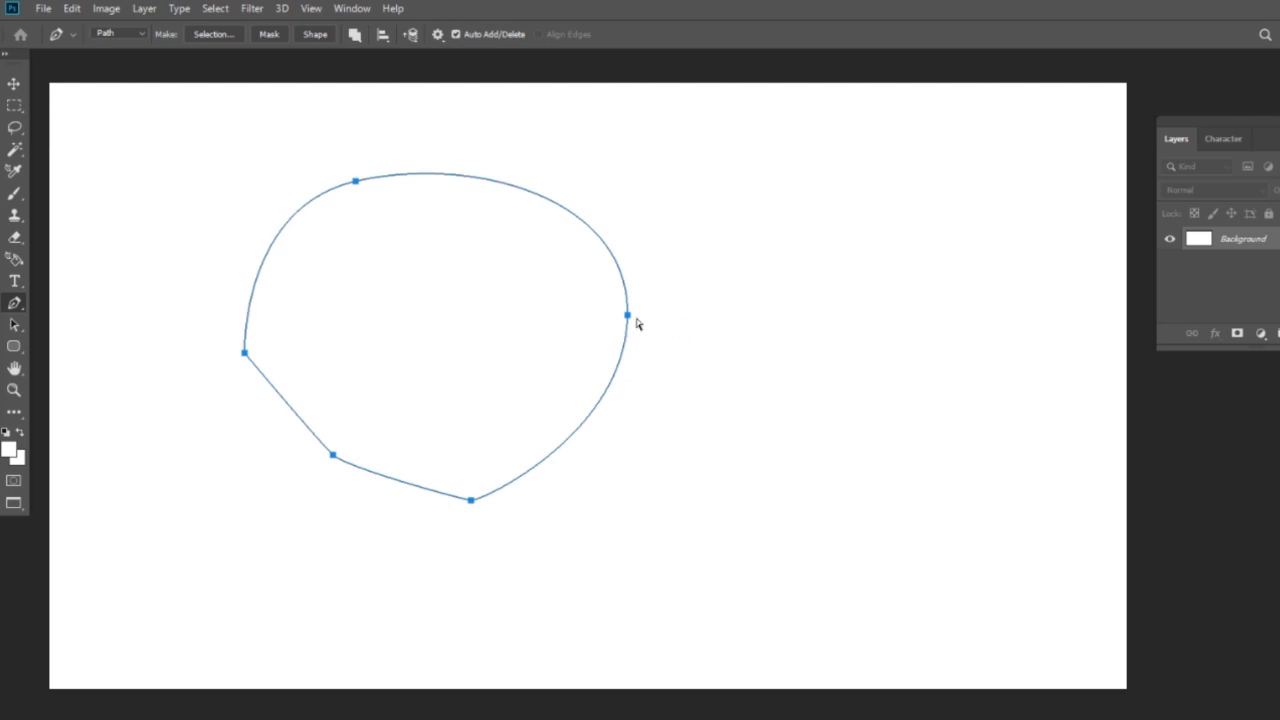
- Lengthen the right anchor's handles to bow that side outward, undoing the two over-stretched adjustments
{"action": "left_click", "coordinate": [628, 316], "text": "ctrl"}
{"action": "mouse_move", "coordinate": [630, 197]}
{"action": "left_mouse_down"}
{"action": "mouse_move", "coordinate": [531, 184]}
{"action": "mouse_move", "coordinate": [629, 155]}
{"action": "mouse_move", "coordinate": [614, 130]}
{"action": "left_mouse_up"}
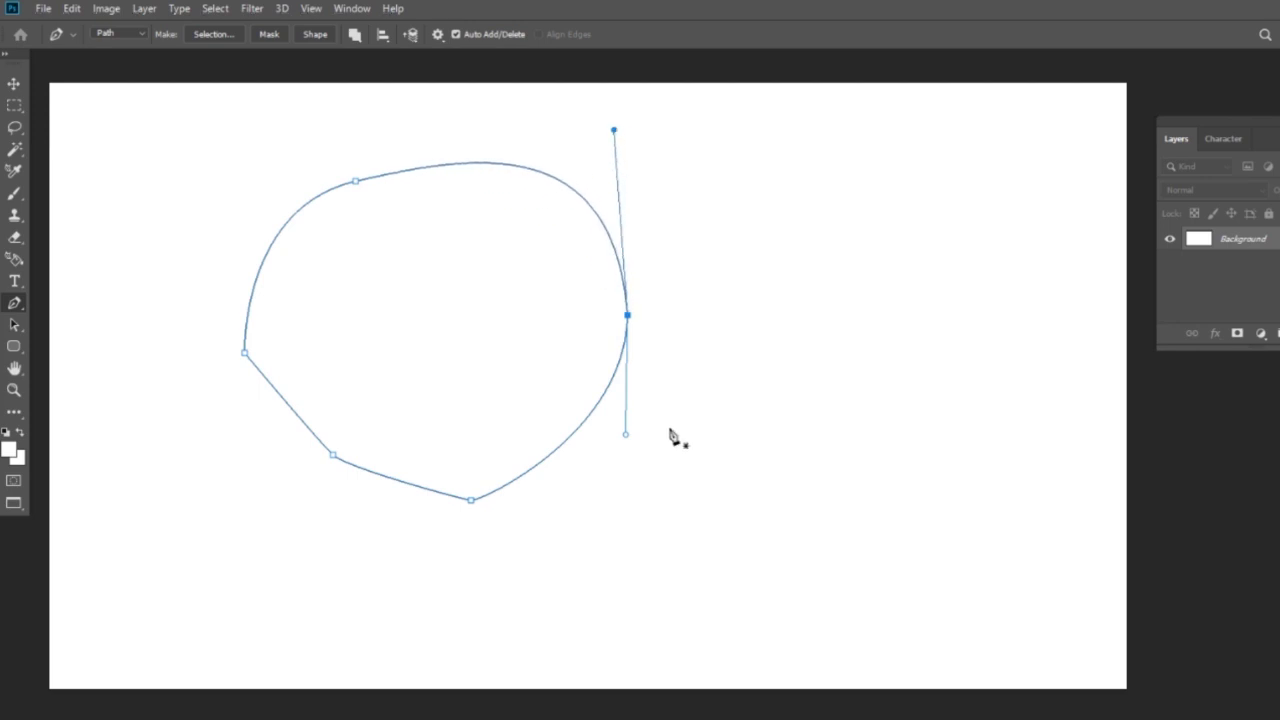
{"action": "mouse_move", "coordinate": [625, 434]}
{"action": "left_mouse_down"}
{"action": "mouse_move", "coordinate": [700, 517]}
{"action": "mouse_move", "coordinate": [643, 514]}
{"action": "left_mouse_up"}
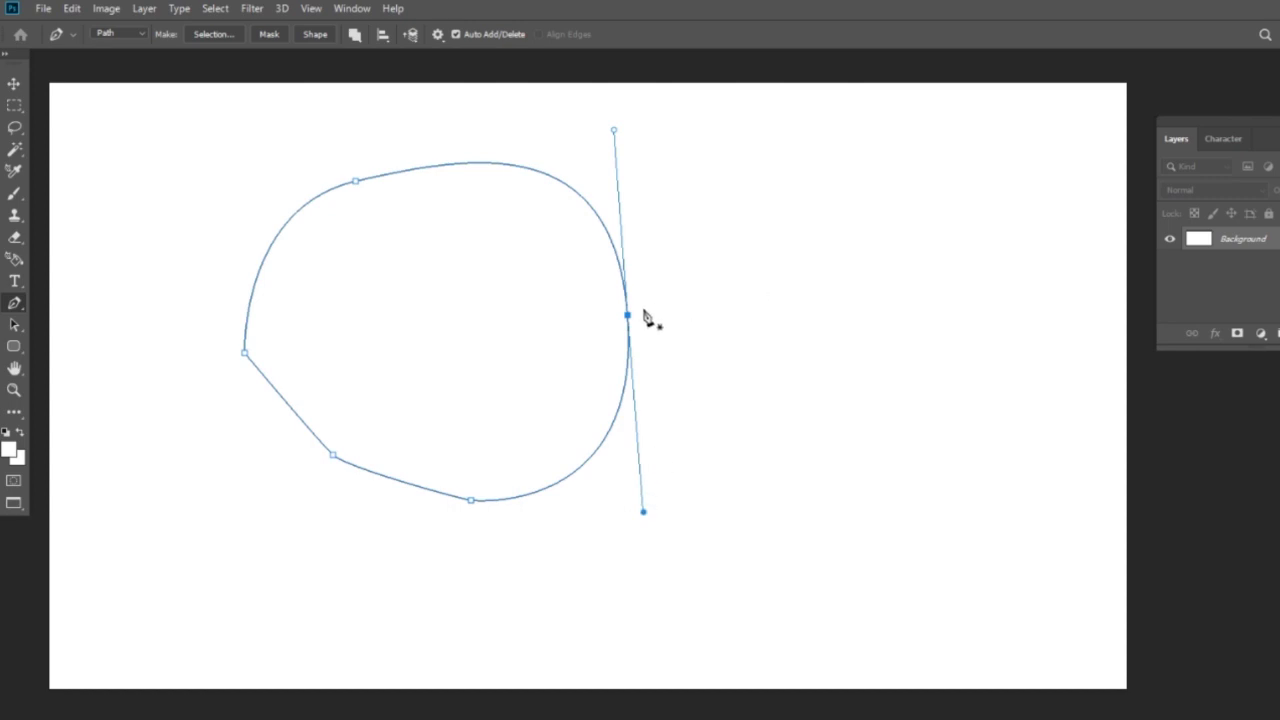
{"action": "mouse_move", "coordinate": [628, 318]}
{"action": "left_mouse_down"}
{"action": "mouse_move", "coordinate": [710, 330]}
{"action": "mouse_move", "coordinate": [645, 312]}
{"action": "left_mouse_up"}
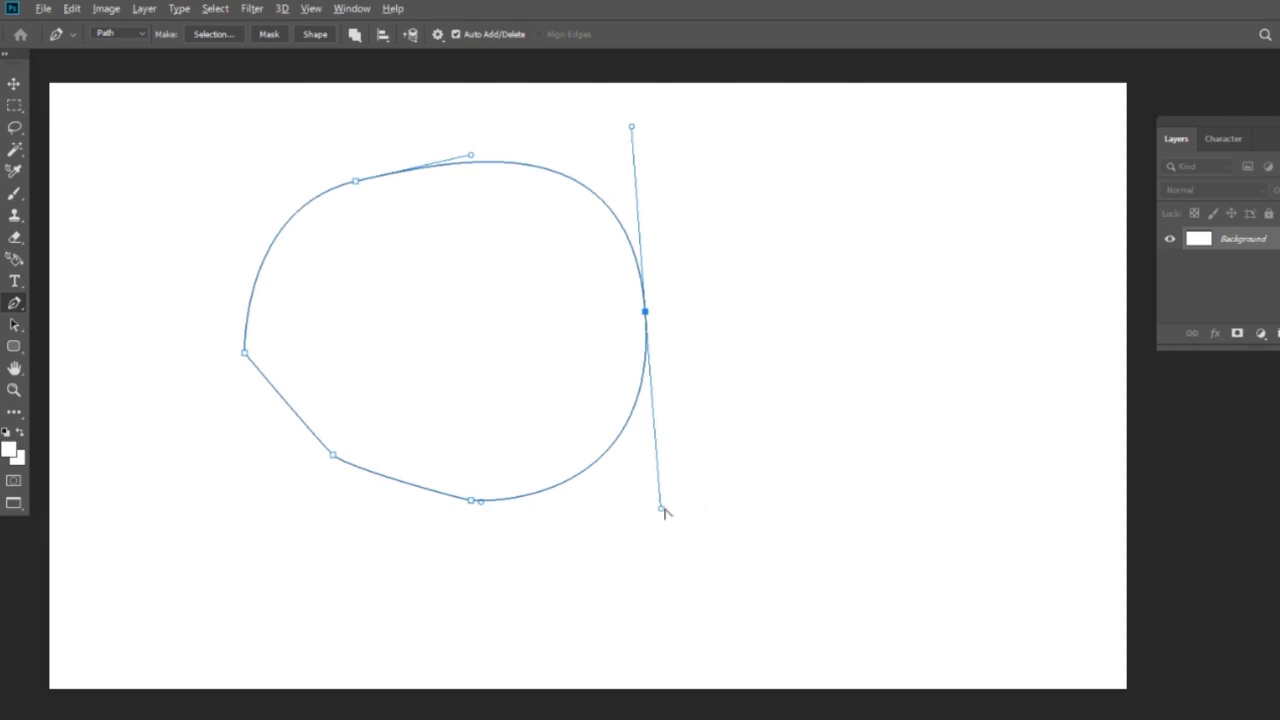
{"action": "left_click_drag", "start_coordinate": [660, 510], "coordinate": [691, 517]}
{"action": "key", "text": "ctrl+z"}
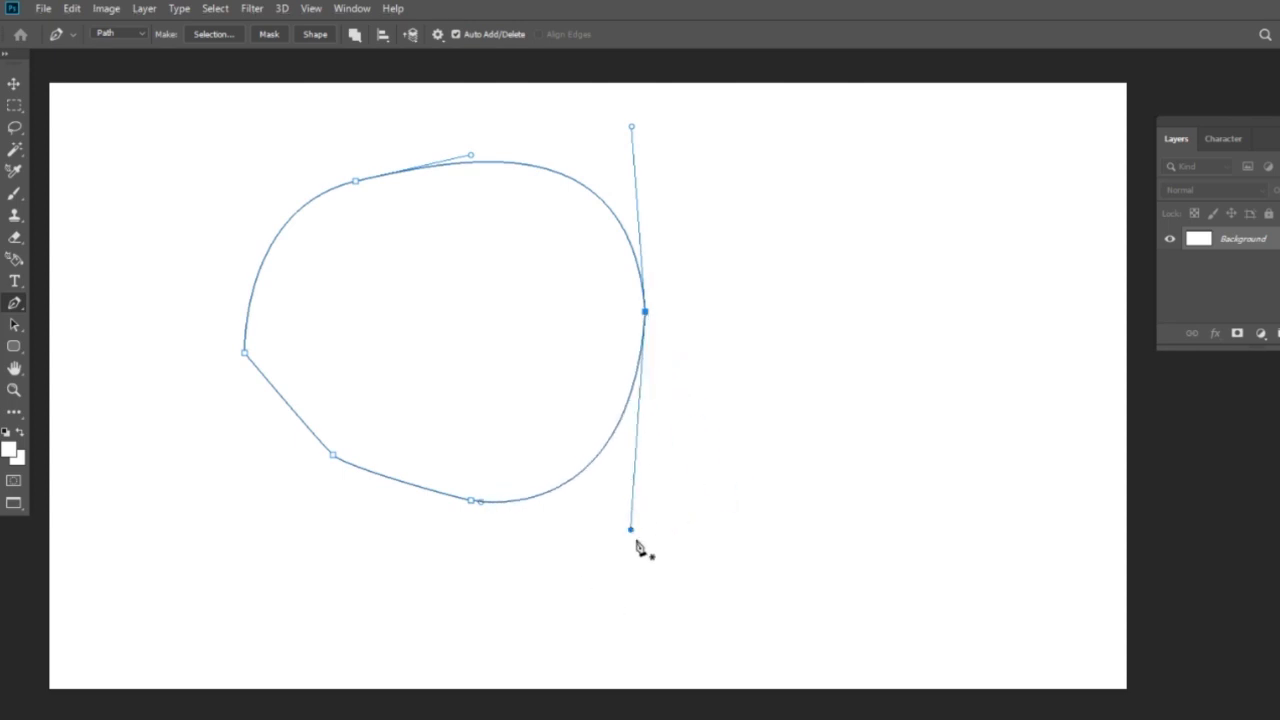
{"action": "key", "text": "ctrl+z"}
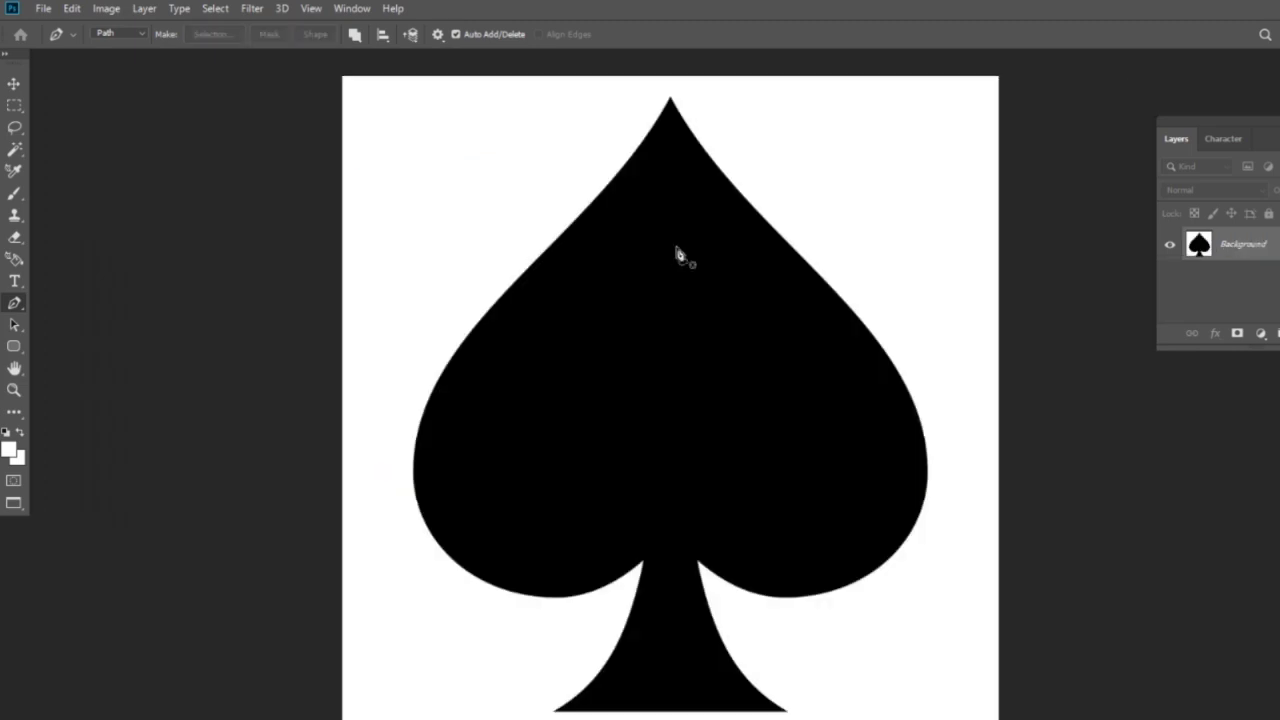
- Pan and zoom the spade image until its stem fills the view
{"action": "mouse_move", "coordinate": [814, 391]}
{"action": "left_mouse_down"}
{"action": "mouse_move", "coordinate": [723, 257]}
{"action": "mouse_move", "coordinate": [657, 349]}
{"action": "left_mouse_up"}
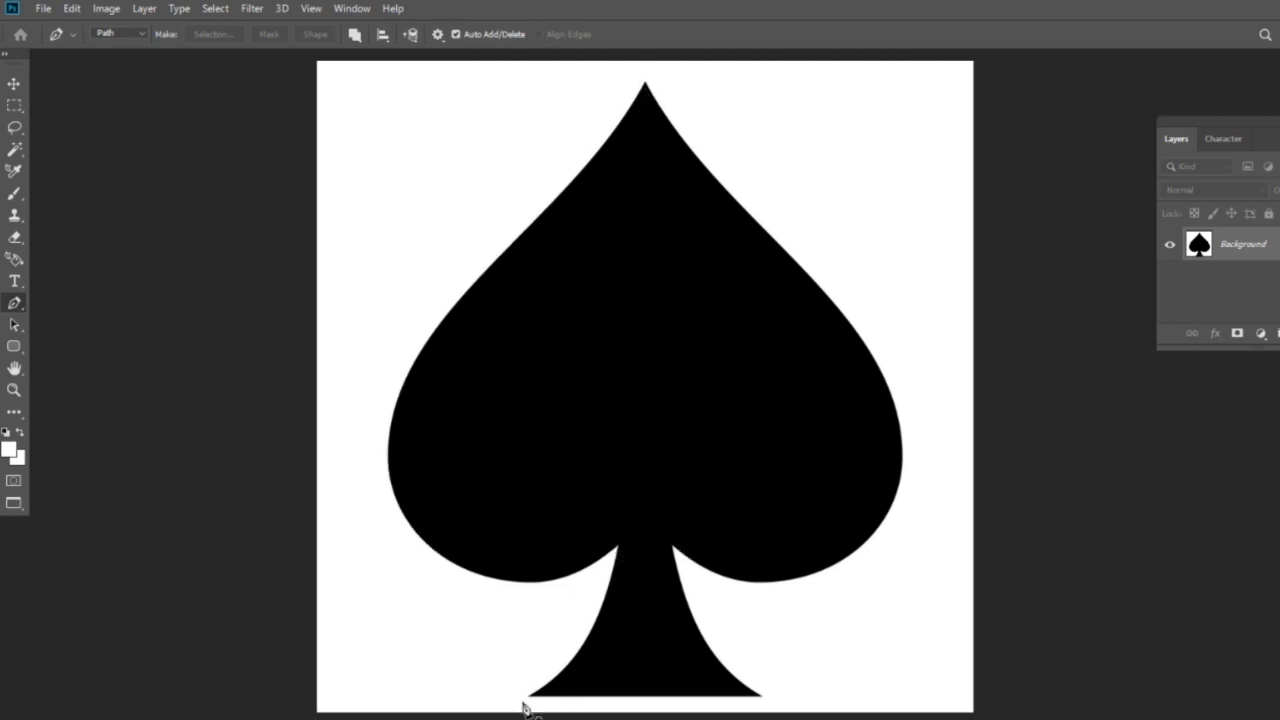
{"action": "scroll", "coordinate": [730, 225], "scroll_direction": "down", "scroll_amount": 3}
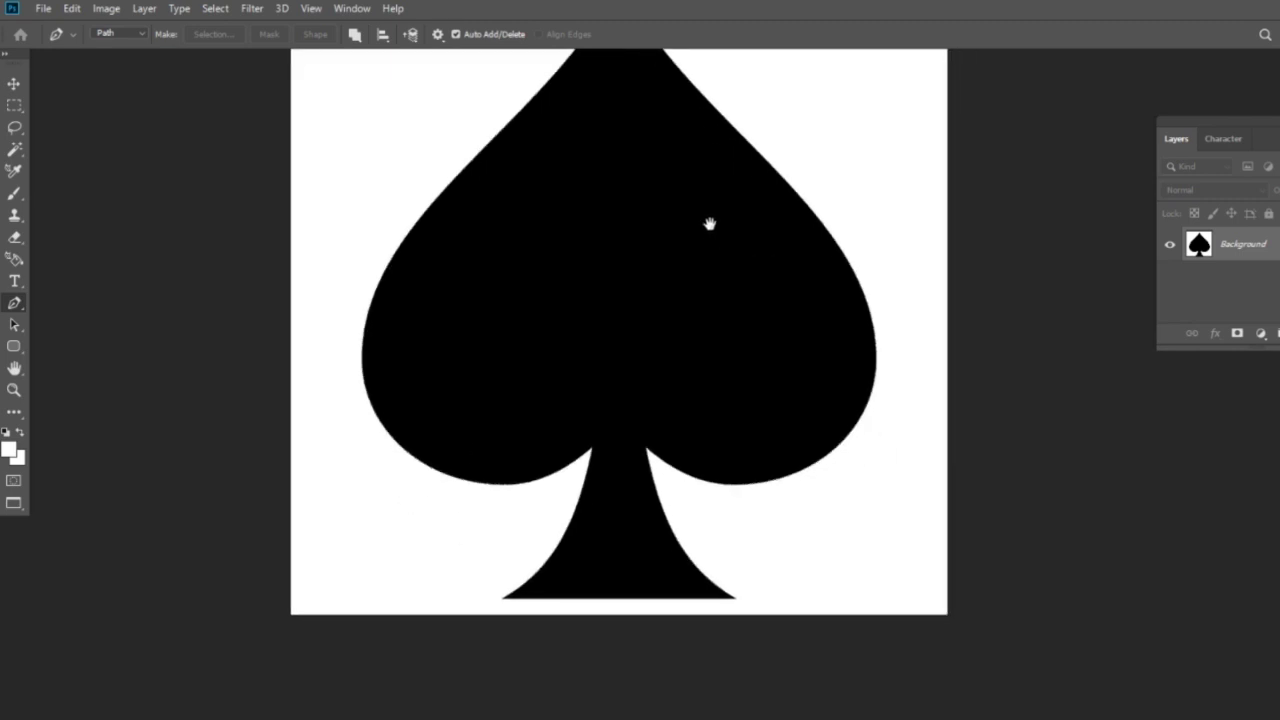
{"action": "scroll", "coordinate": [658, 352], "scroll_direction": "up", "scroll_amount": 2}
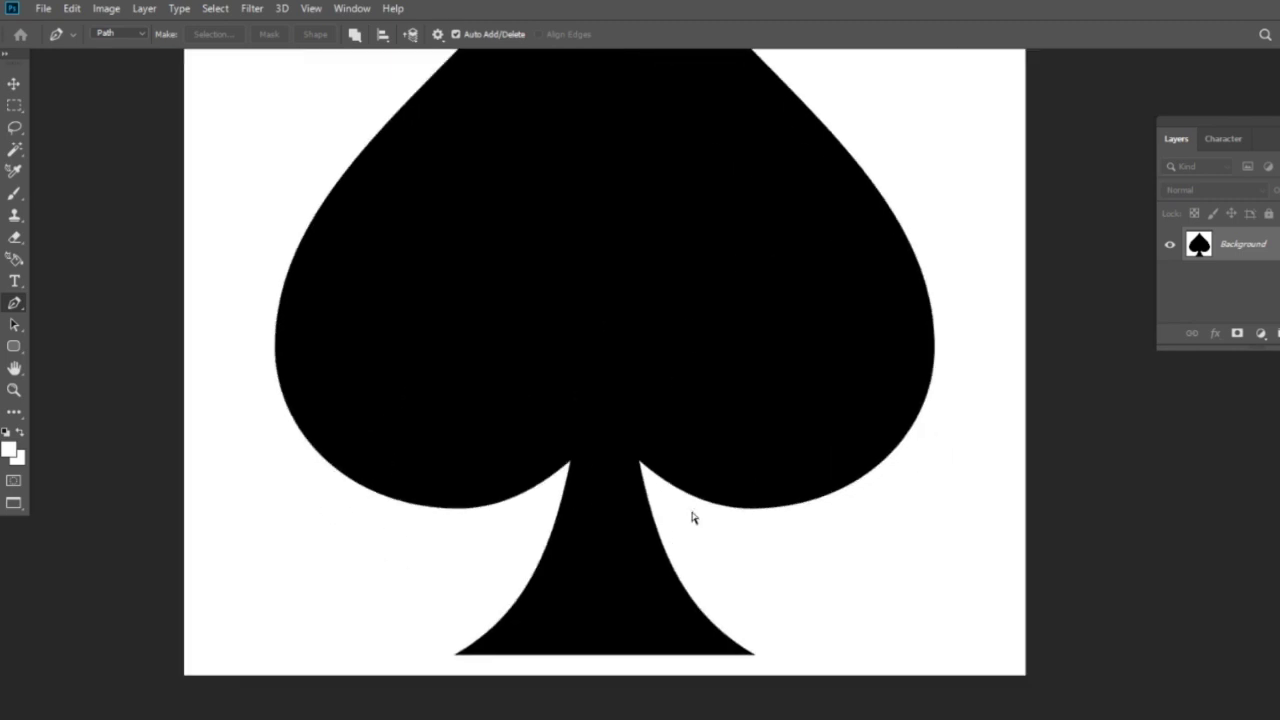
{"action": "scroll", "coordinate": [691, 514], "scroll_direction": "up", "scroll_amount": 3}
{"action": "left_click_drag", "start_coordinate": [708, 506], "coordinate": [698, 72]}
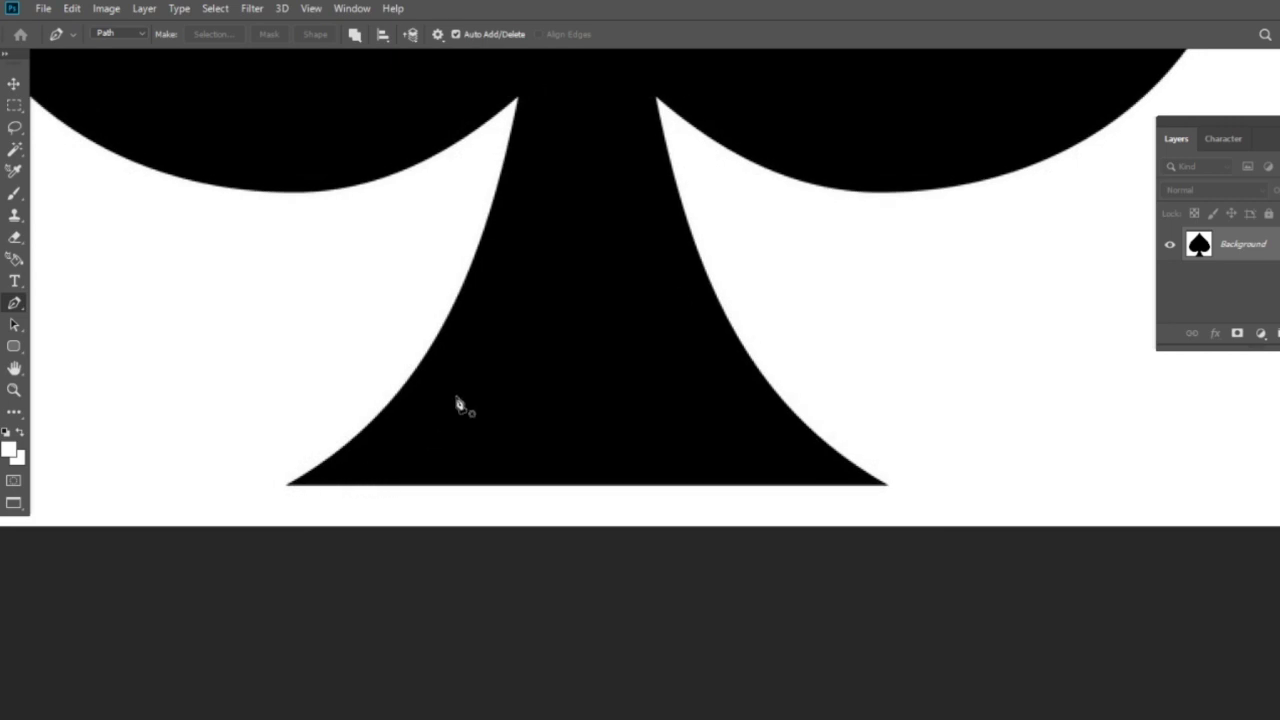
- Anchor the path at the stem's bottom-left corner, then retry the bottom-right corner anchor
{"action": "left_click", "coordinate": [287, 487]}
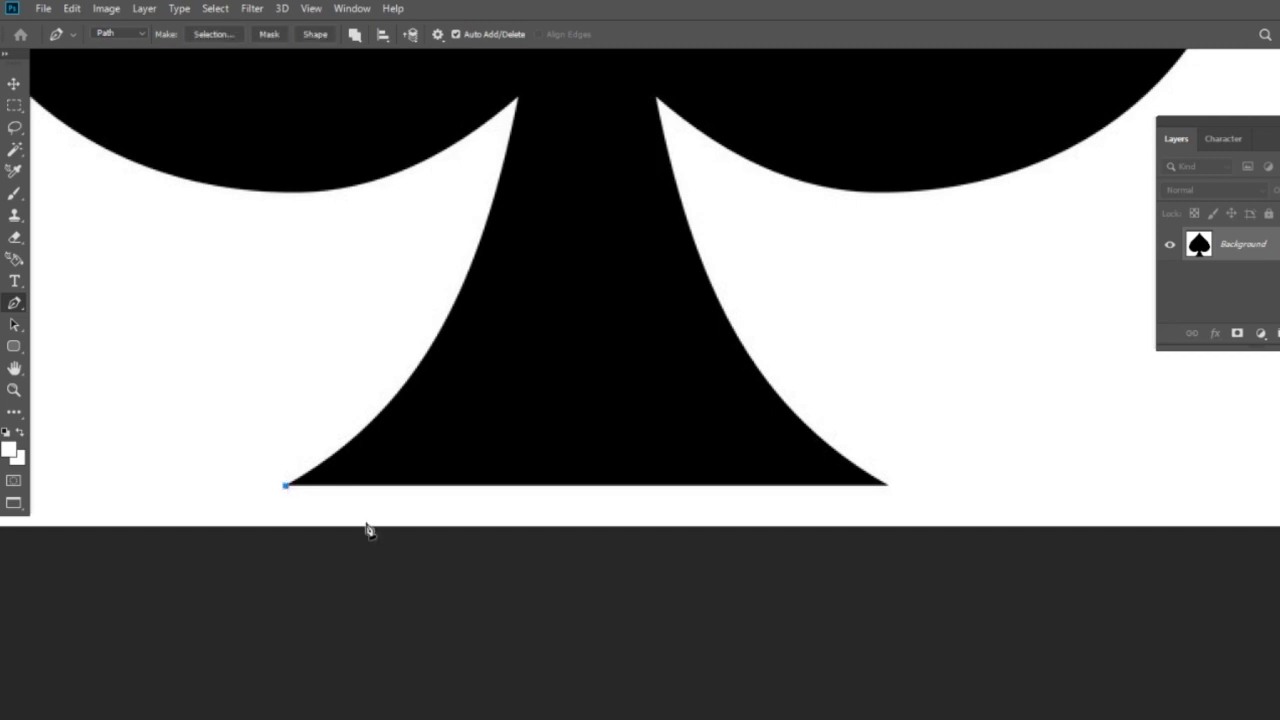
{"action": "left_click", "coordinate": [887, 485]}
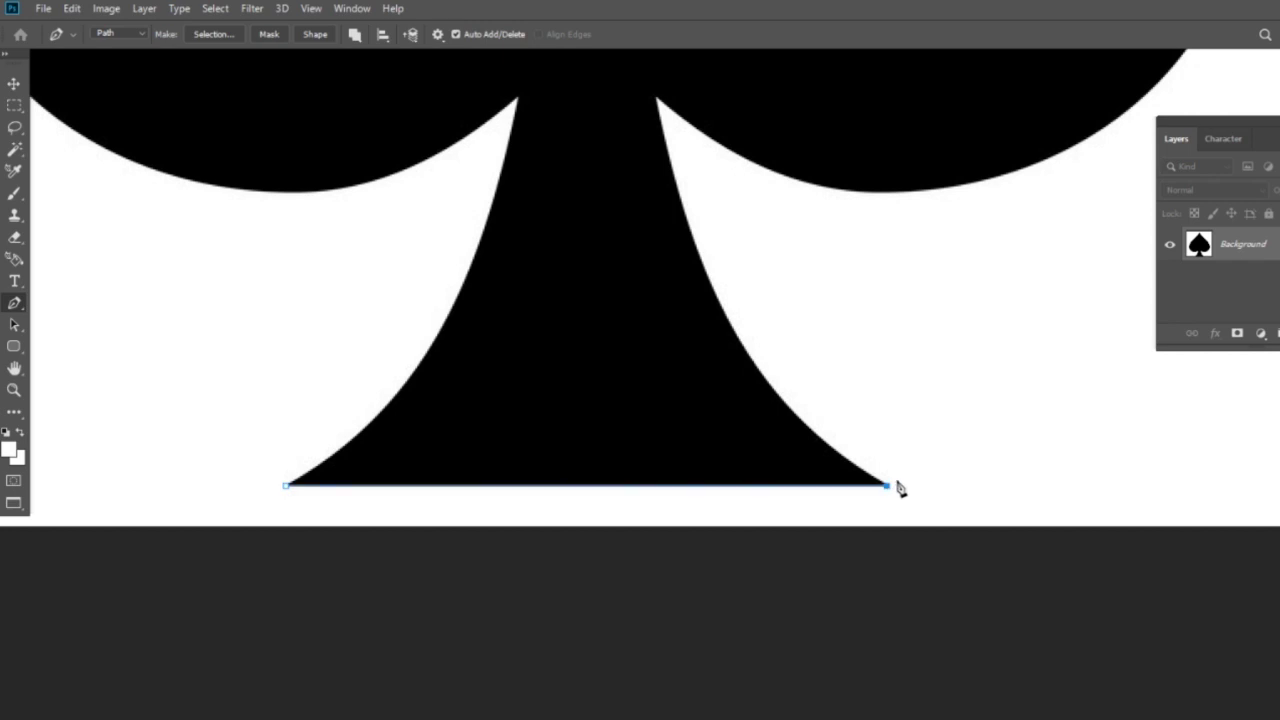
{"action": "key", "text": "ctrl+z"}
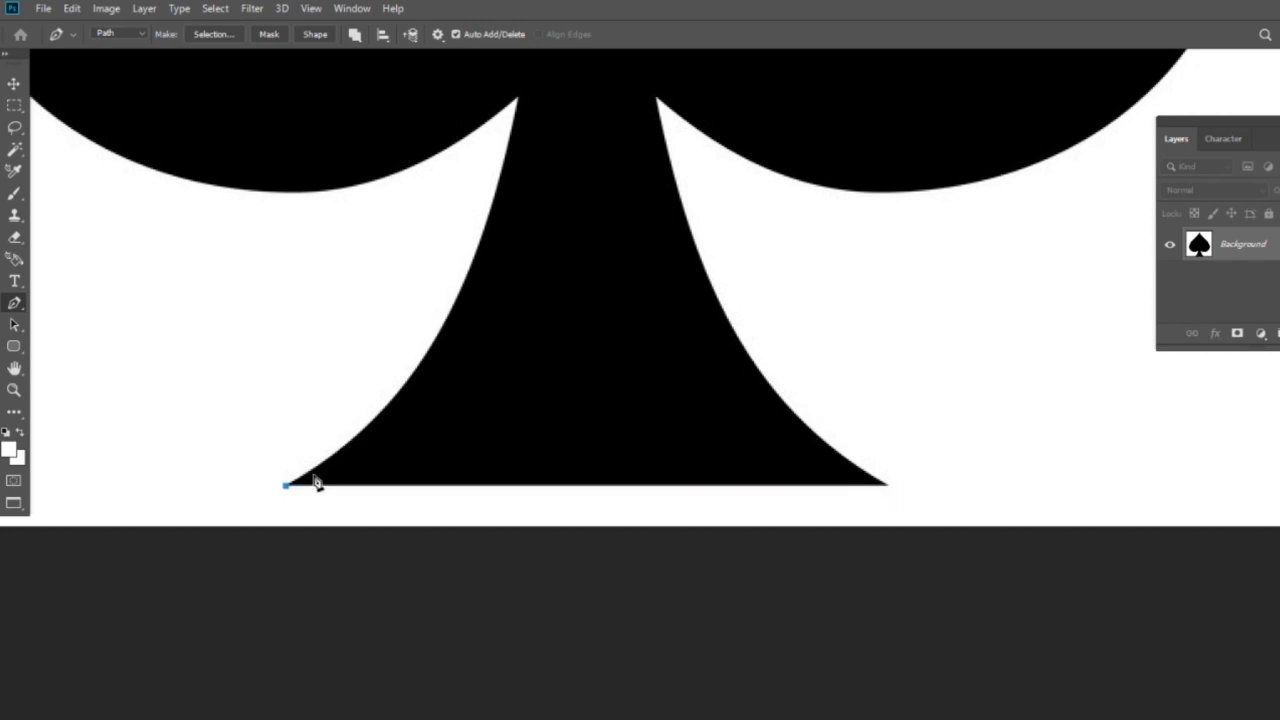
{"action": "left_click", "coordinate": [889, 487]}
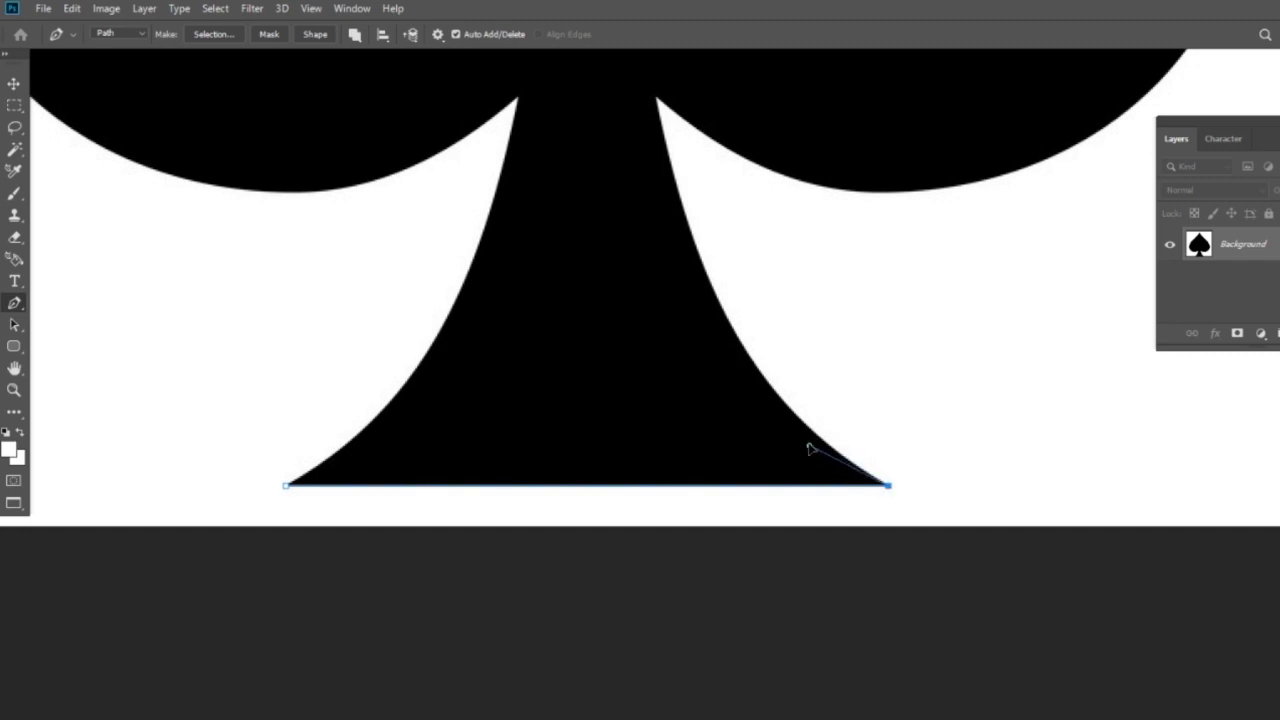
{"action": "left_click", "coordinate": [888, 486]}
- Join the stem's base with a straight segment and pull a handle up the right edge
{"action": "left_click_drag", "start_coordinate": [886, 486], "coordinate": [855, 452]}
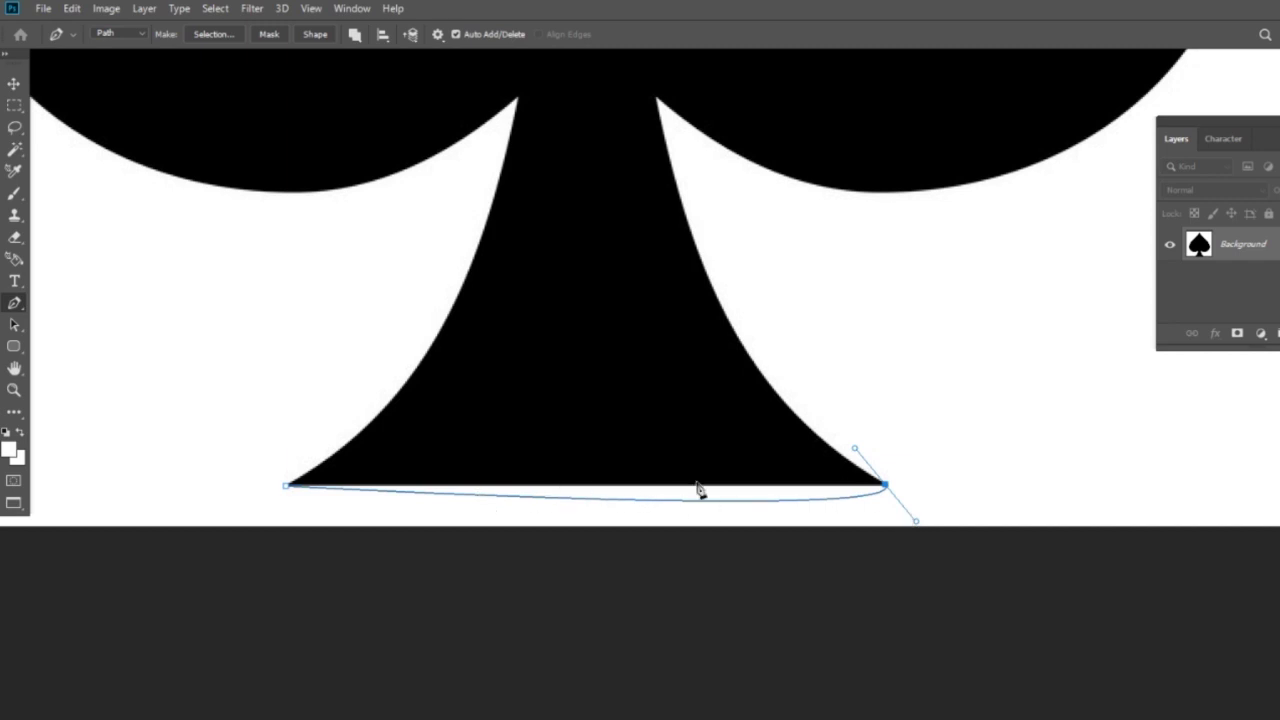
{"action": "key", "text": "ctrl+z"}
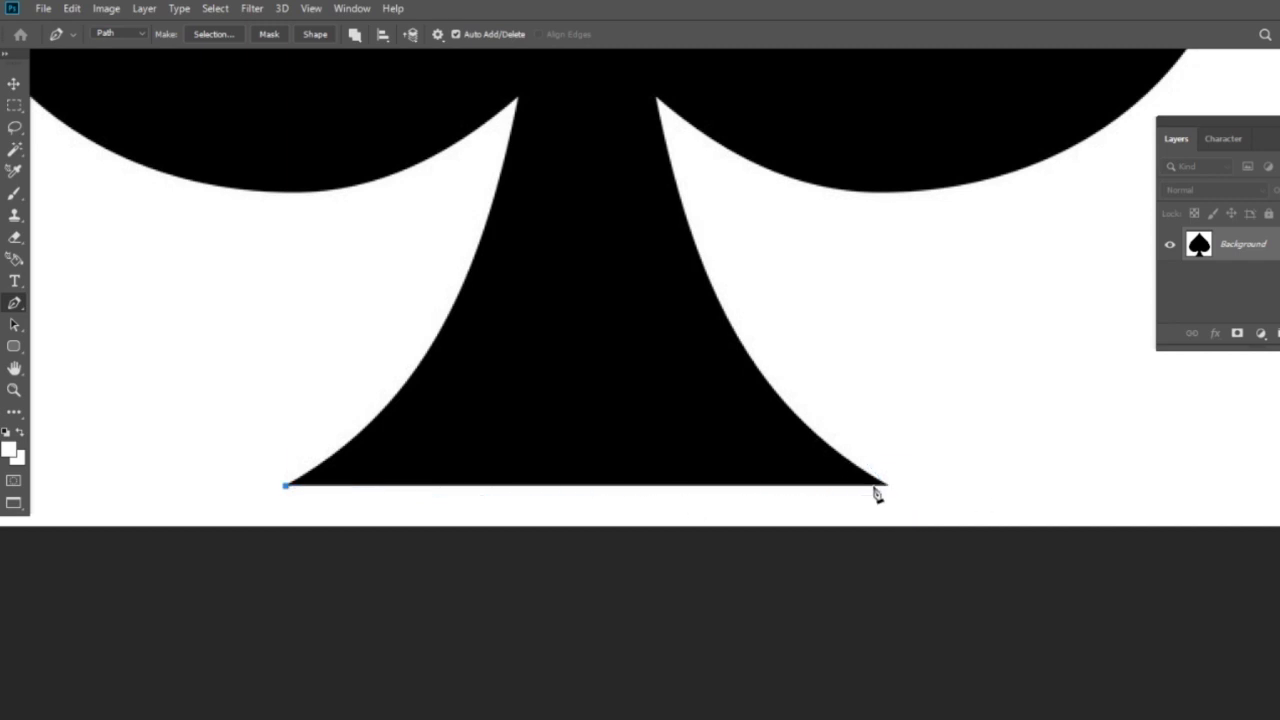
{"action": "left_click", "coordinate": [886, 487]}
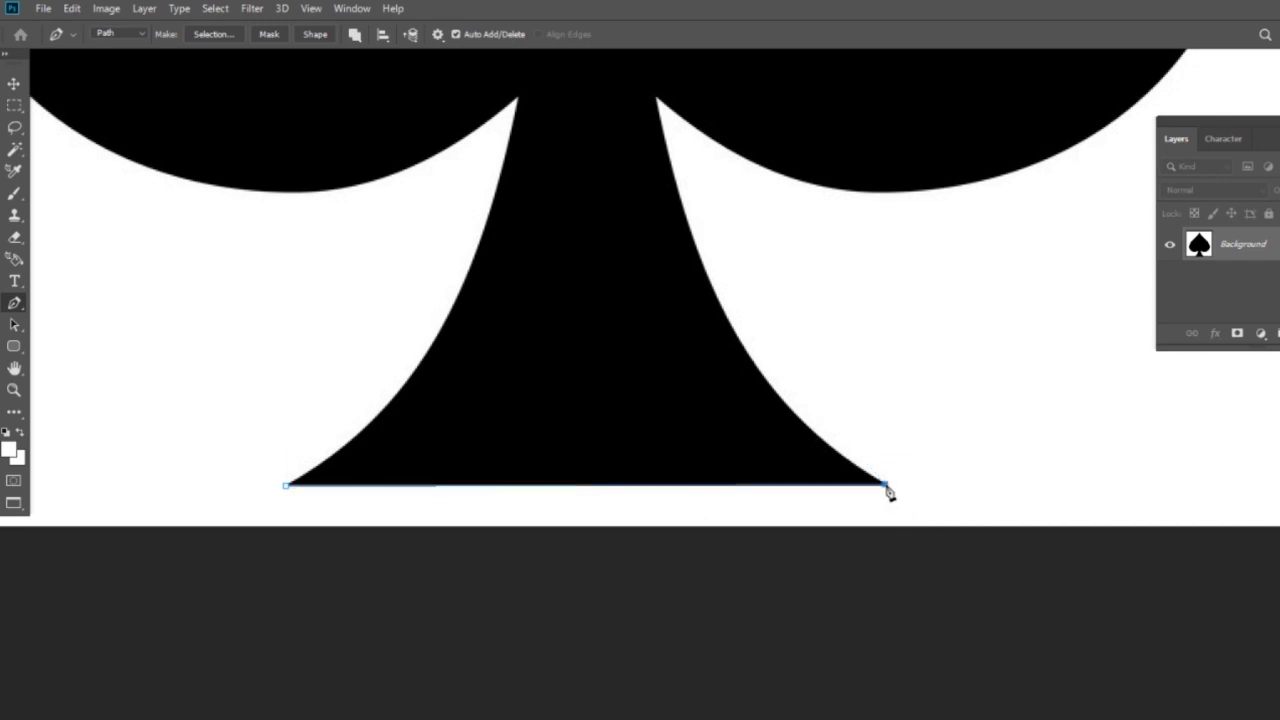
{"action": "left_click_drag", "start_coordinate": [886, 486], "coordinate": [818, 450]}
{"action": "left_click", "coordinate": [834, 449]}
{"action": "left_click", "coordinate": [858, 471]}
- Add a corner anchor at the stem's top-right notch, following the curved right edge
{"action": "left_click_drag", "start_coordinate": [886, 426], "coordinate": [783, 519]}
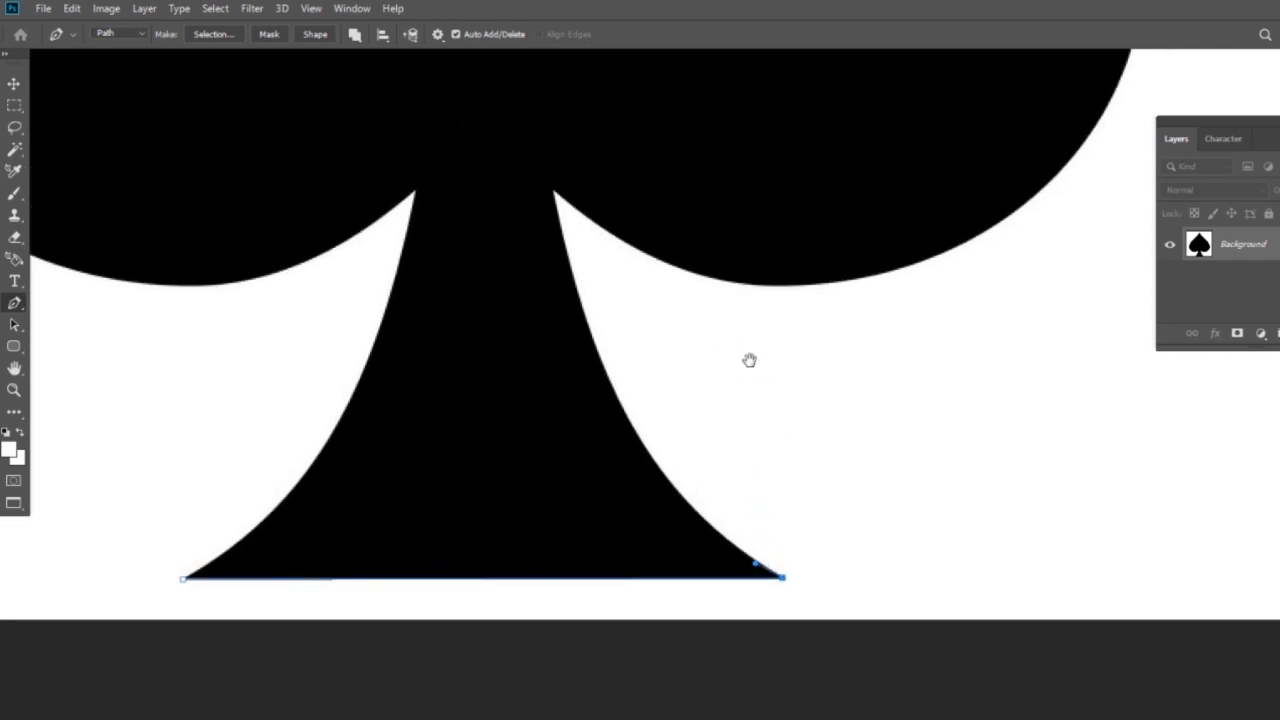
{"action": "left_click_drag", "start_coordinate": [783, 338], "coordinate": [673, 370]}
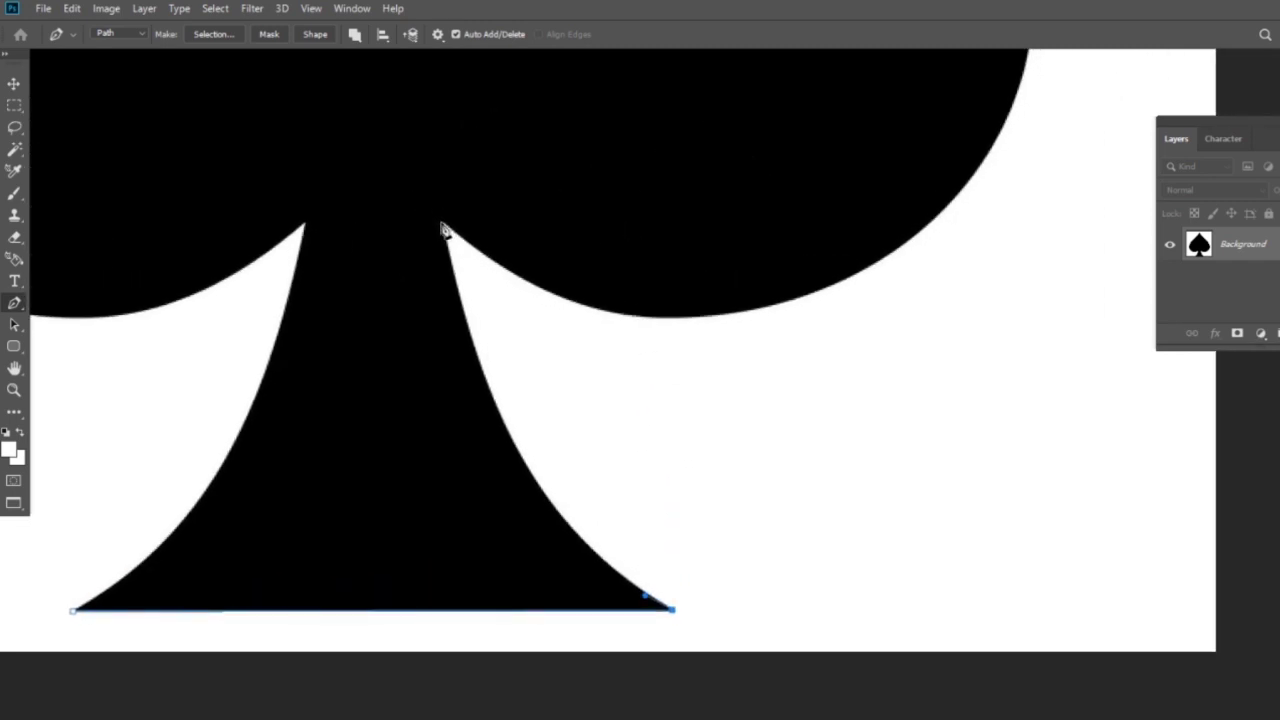
{"action": "left_click_drag", "start_coordinate": [444, 223], "coordinate": [417, 82]}
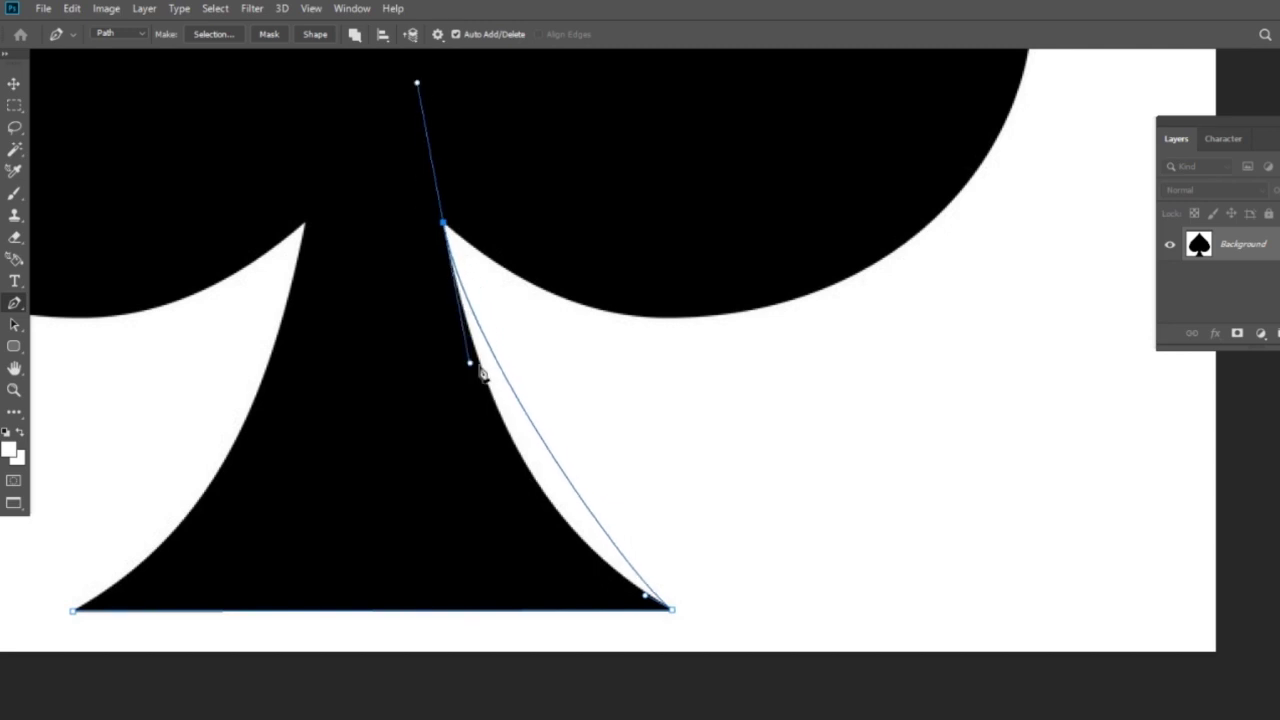
{"action": "left_click_drag", "start_coordinate": [472, 368], "coordinate": [499, 528]}
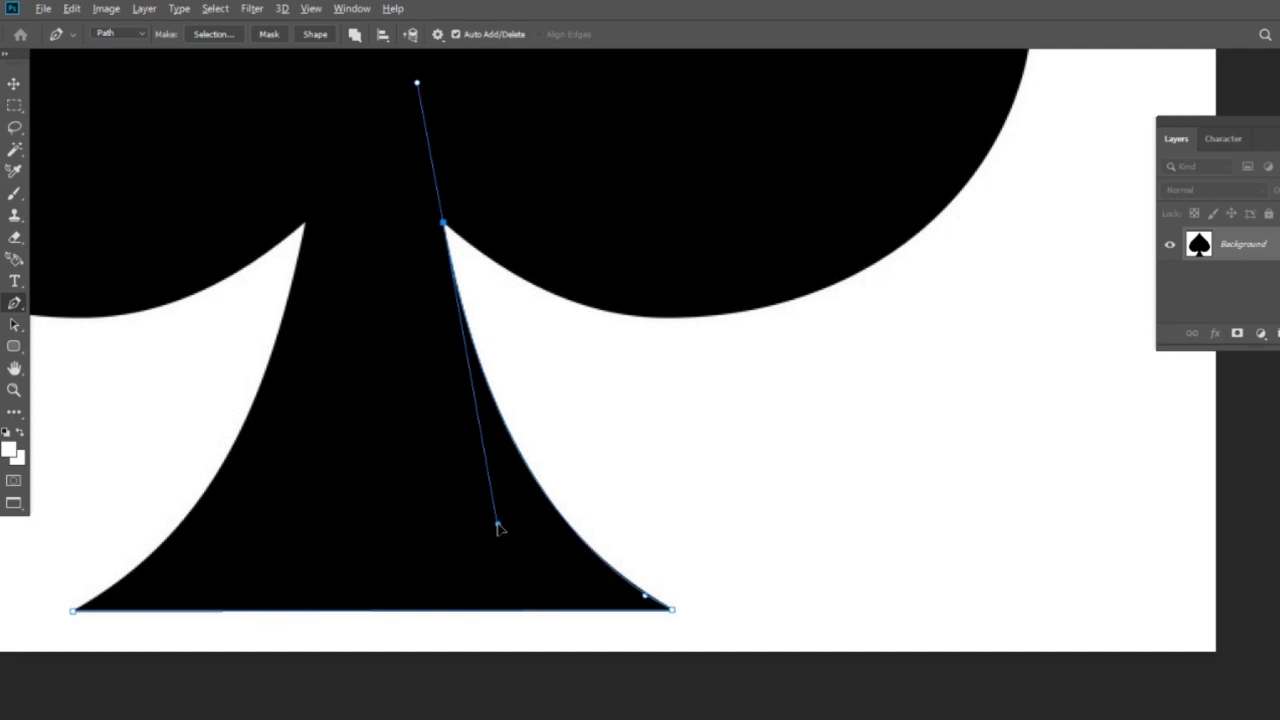
{"action": "scroll", "coordinate": [580, 212], "scroll_direction": "up", "scroll_amount": 3}
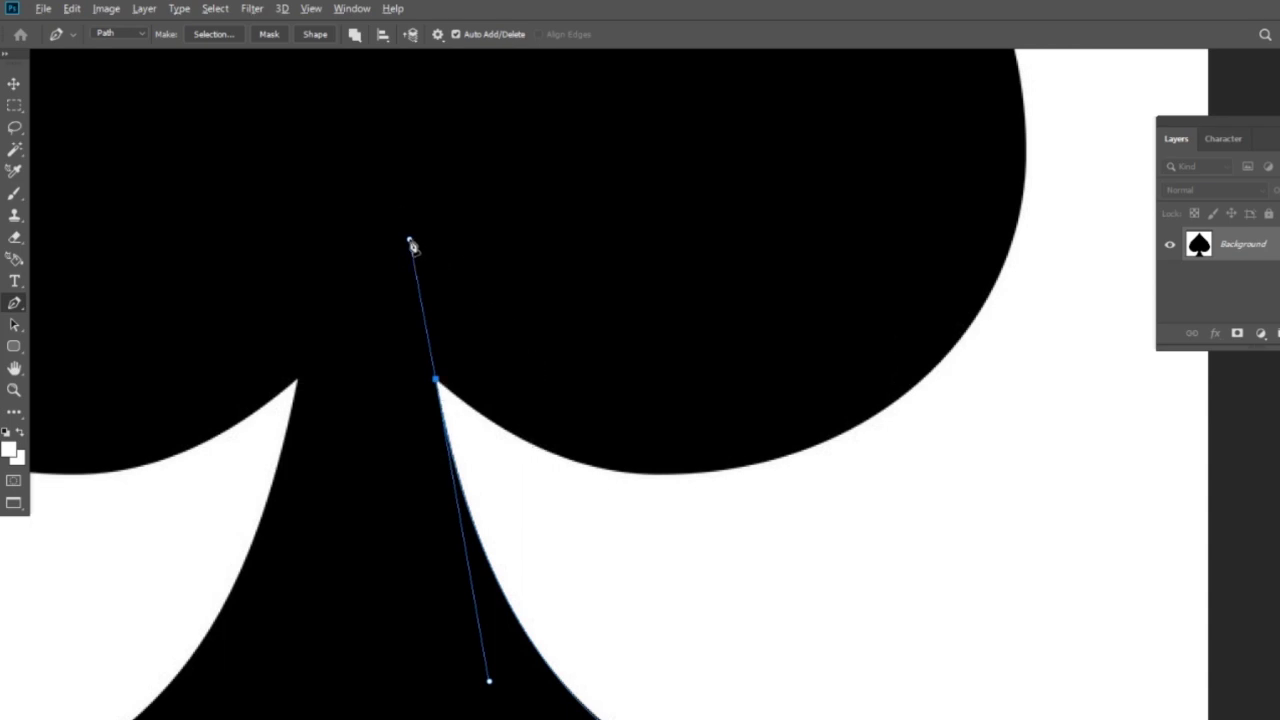
{"action": "left_click_drag", "start_coordinate": [409, 241], "coordinate": [515, 450]}
- Add a curved anchor along the right lobe's underside with a shortened handle
{"action": "left_click_drag", "start_coordinate": [820, 443], "coordinate": [1022, 372]}
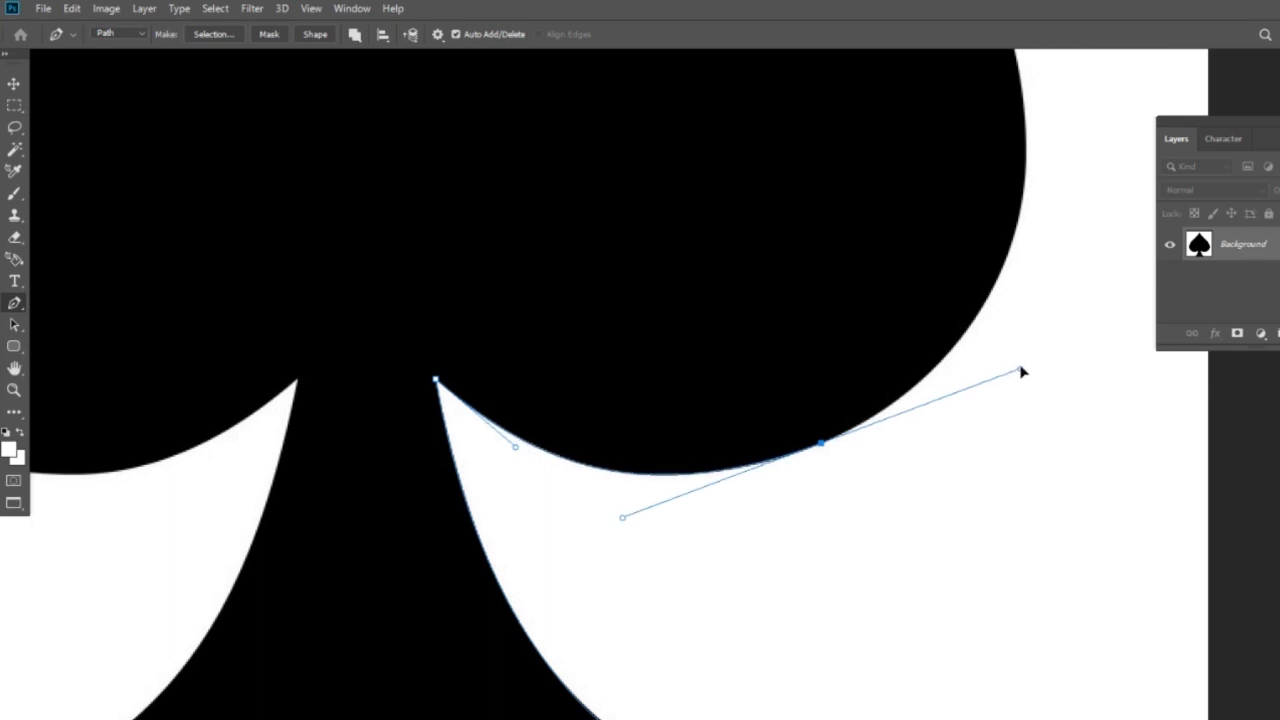
{"action": "left_click_drag", "start_coordinate": [1022, 372], "coordinate": [877, 427]}
{"action": "mouse_move", "coordinate": [1006, 347]}
{"action": "left_mouse_down"}
{"action": "mouse_move", "coordinate": [726, 703]}
{"action": "mouse_move", "coordinate": [787, 620]}
{"action": "left_mouse_up"}
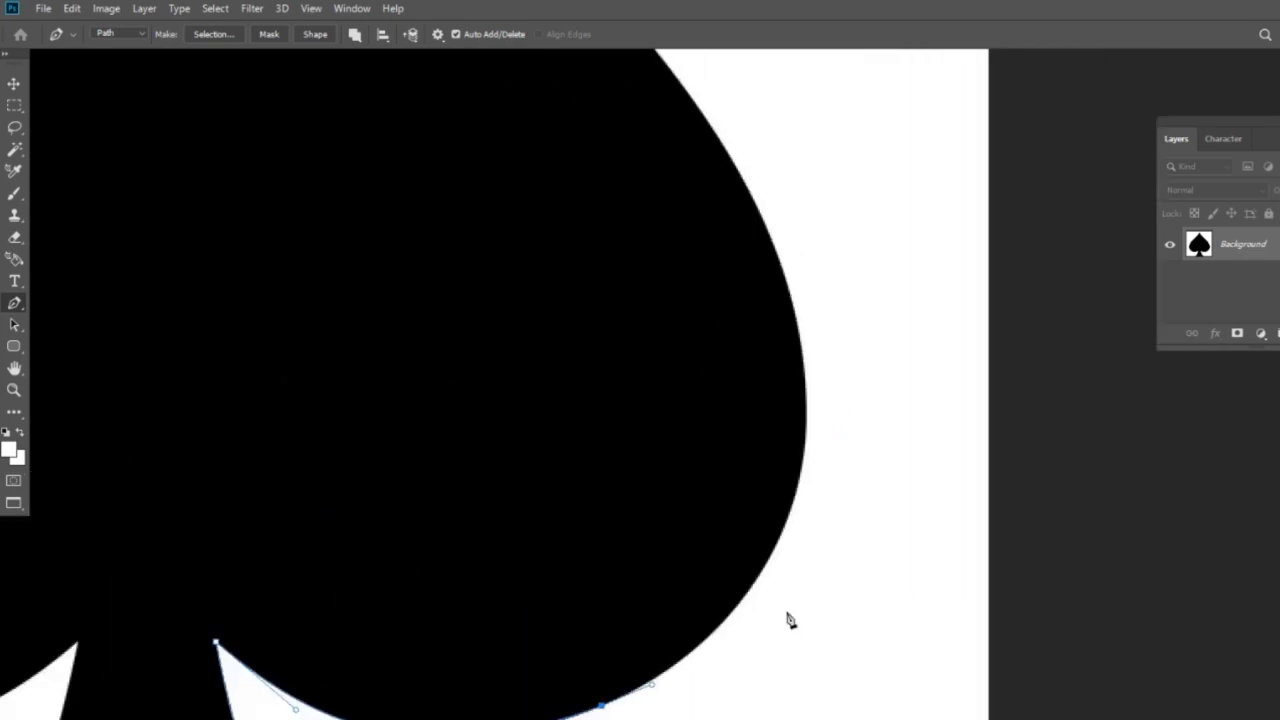
- Add an anchor on the spade's upper-right edge and tune its handles to hug the fill
{"action": "scroll", "coordinate": [787, 618], "scroll_direction": "down", "scroll_amount": 3}
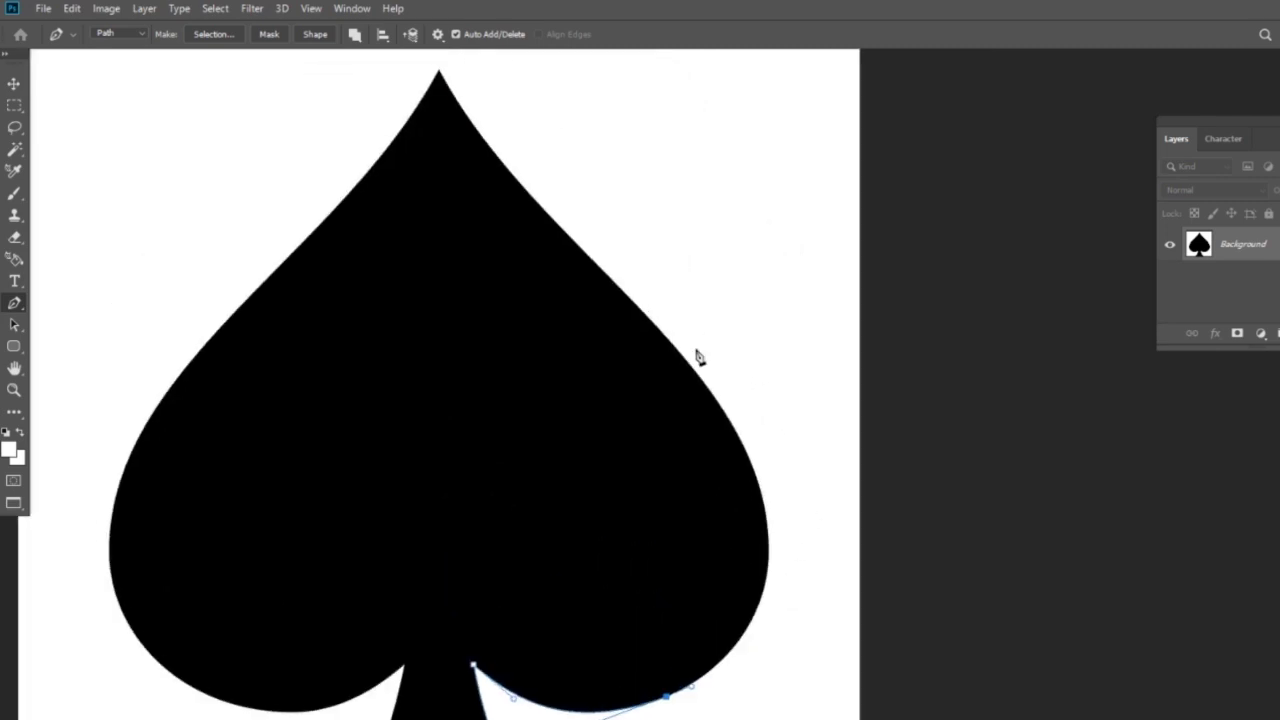
{"action": "left_click_drag", "start_coordinate": [665, 337], "coordinate": [440, 87]}
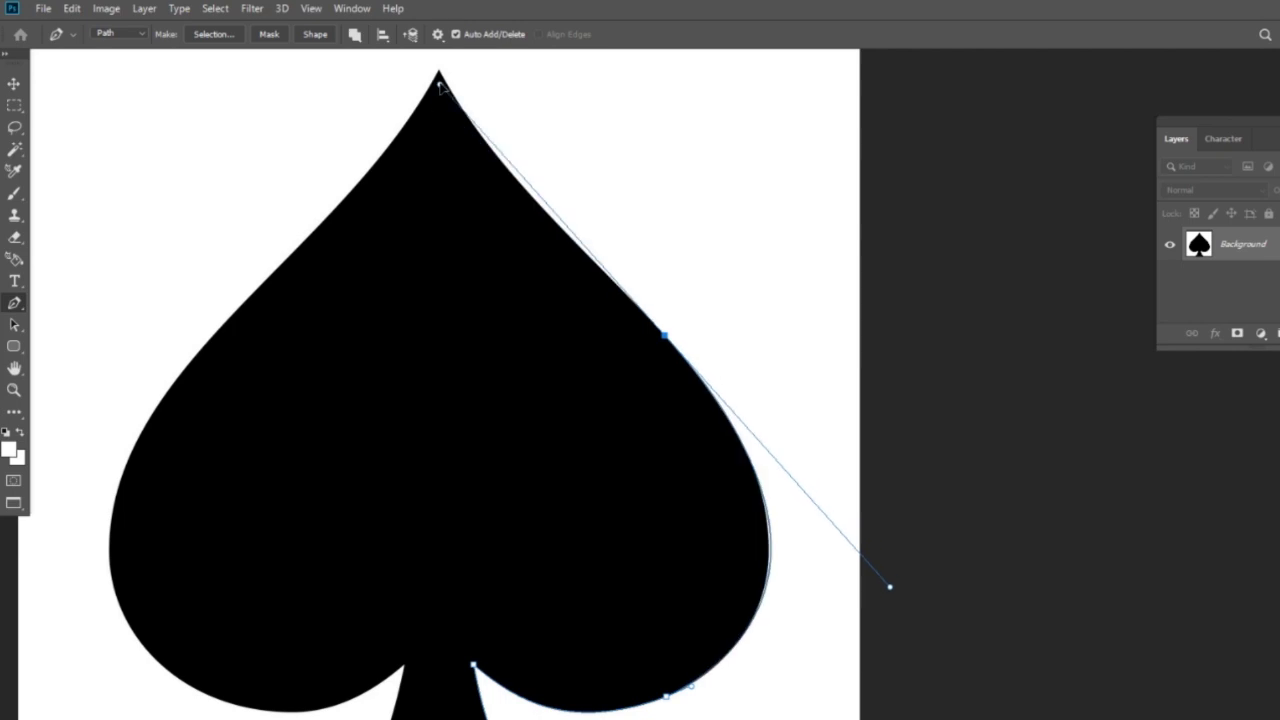
{"action": "scroll", "coordinate": [442, 95], "scroll_direction": "up", "scroll_amount": 1}
{"action": "left_click_drag", "start_coordinate": [443, 112], "coordinate": [452, 92]}
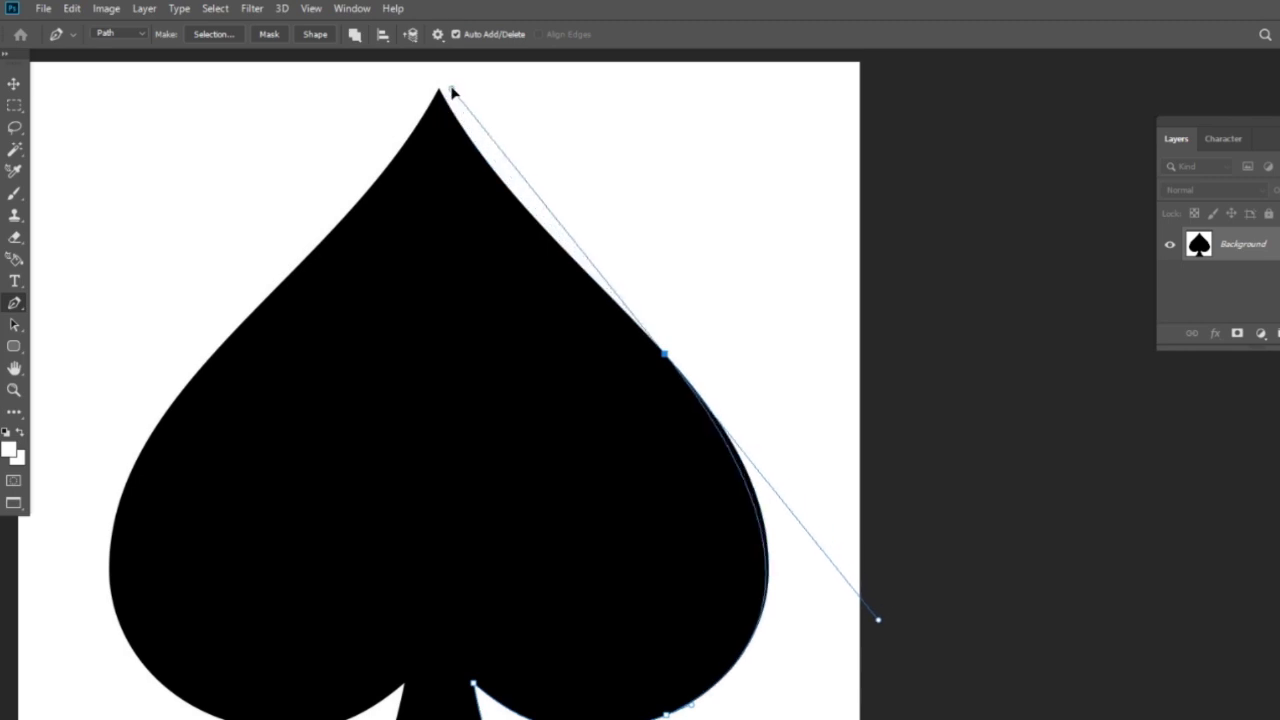
{"action": "left_click_drag", "start_coordinate": [878, 622], "coordinate": [888, 610]}
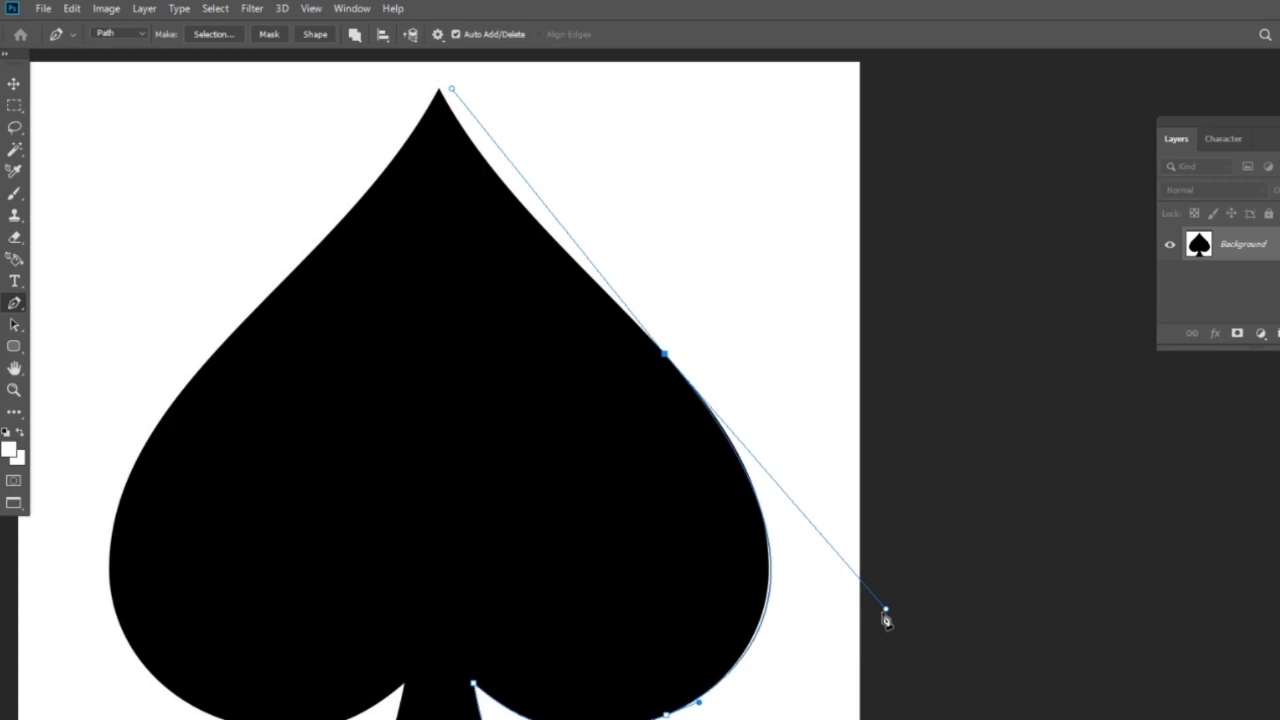
{"action": "left_click_drag", "start_coordinate": [883, 609], "coordinate": [882, 597]}
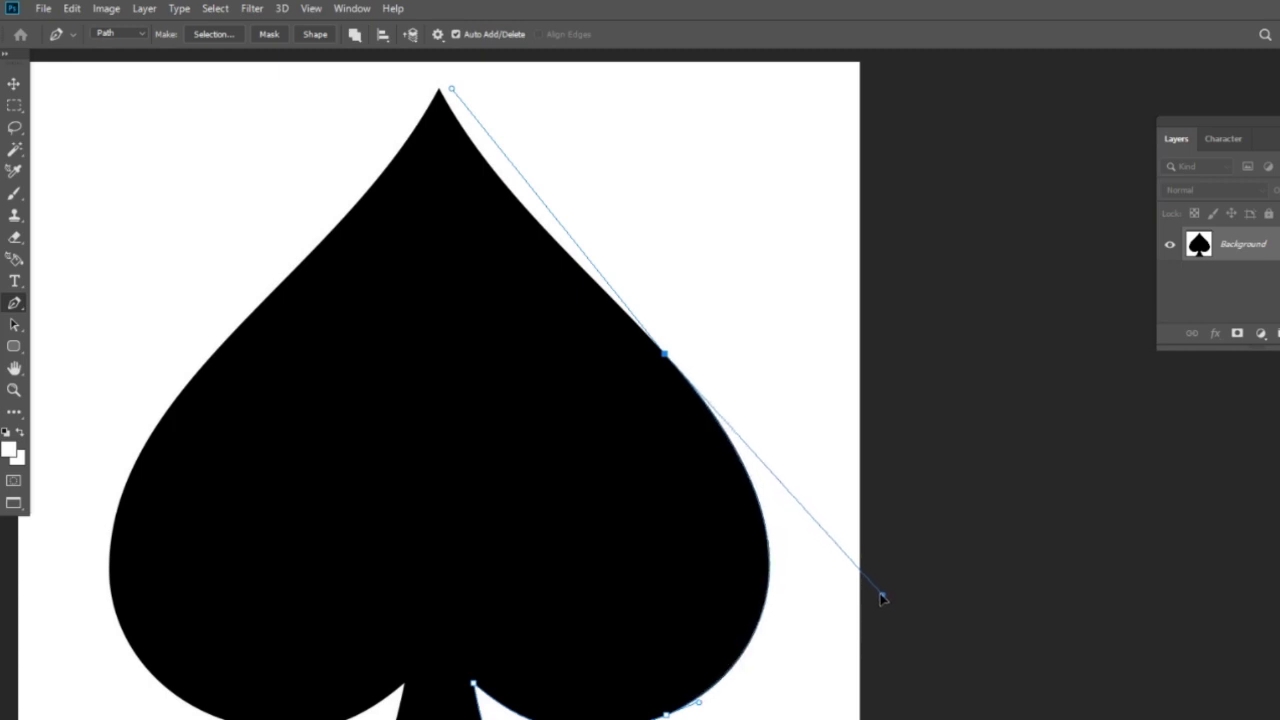
{"action": "left_click_drag", "start_coordinate": [668, 348], "coordinate": [830, 560]}
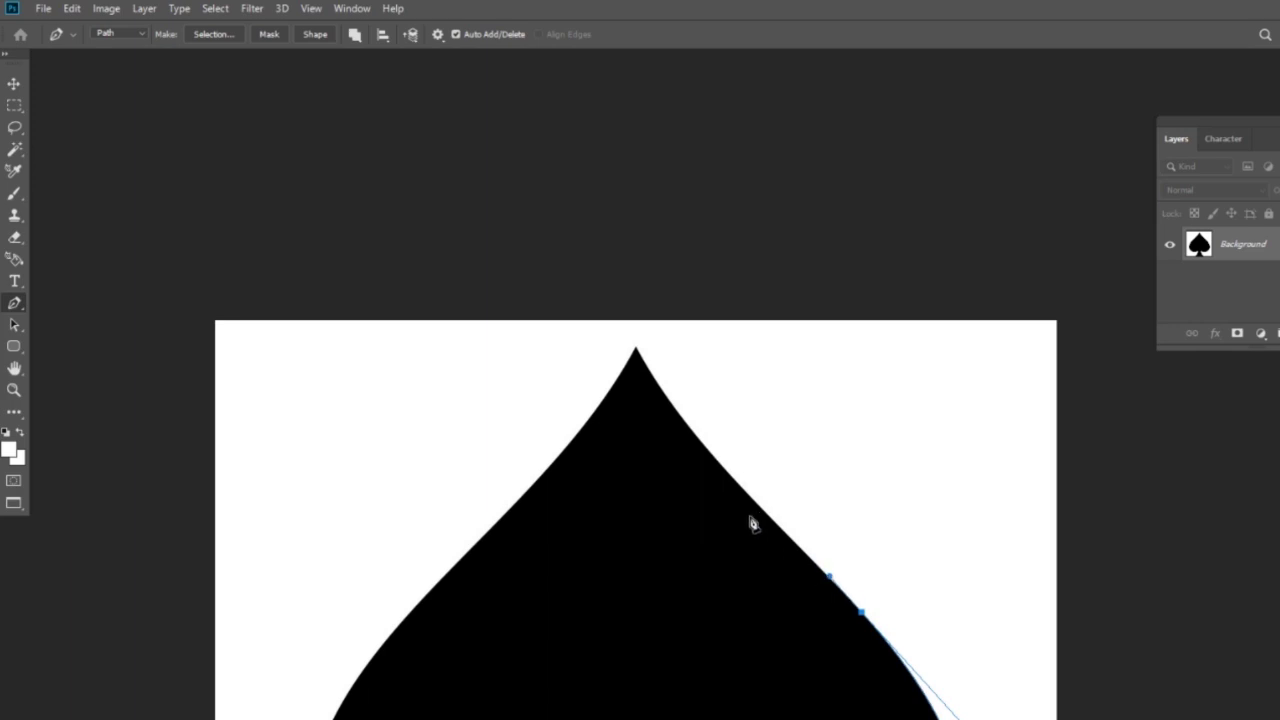
{"action": "left_click_drag", "start_coordinate": [739, 506], "coordinate": [594, 326]}
- Drop the right-edge anchor's upper handle and pull a new one out, zoomed in
{"action": "key", "text": "ctrl+z"}
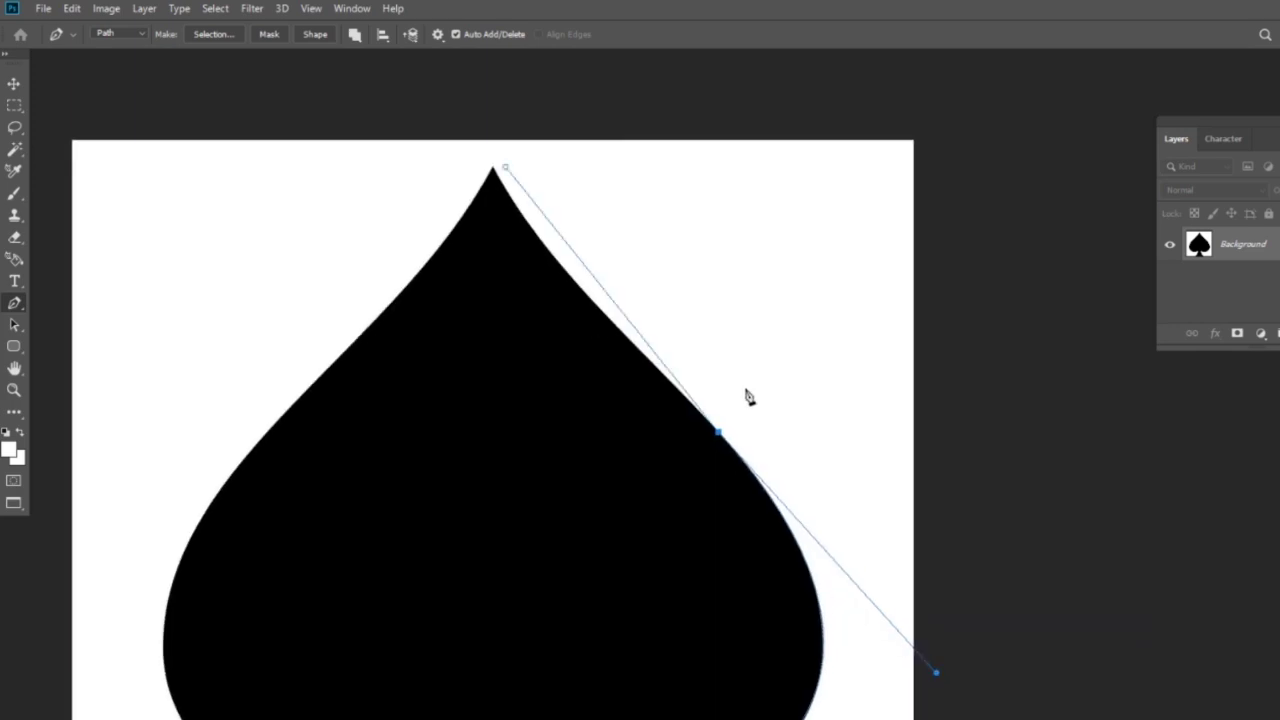
{"action": "left_click", "coordinate": [718, 434], "text": "alt"}
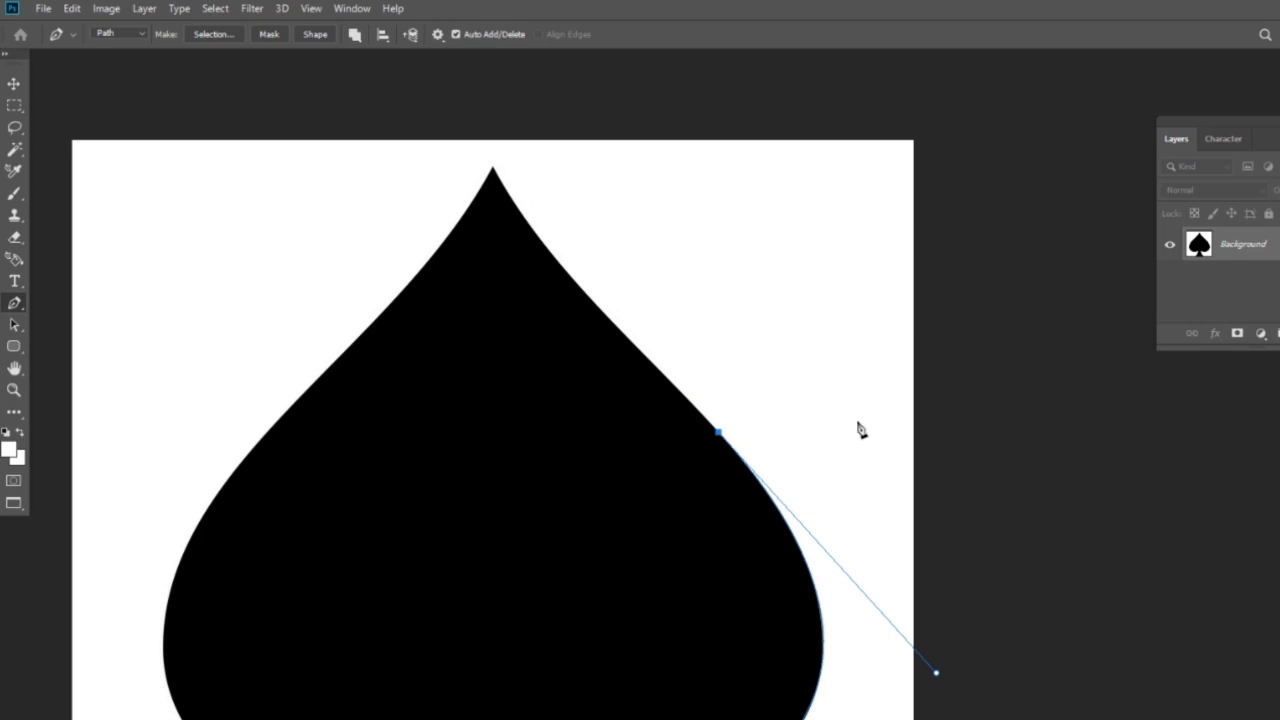
{"action": "key", "text": "ctrl+plus"}
{"action": "left_click_drag", "start_coordinate": [834, 375], "coordinate": [875, 412]}
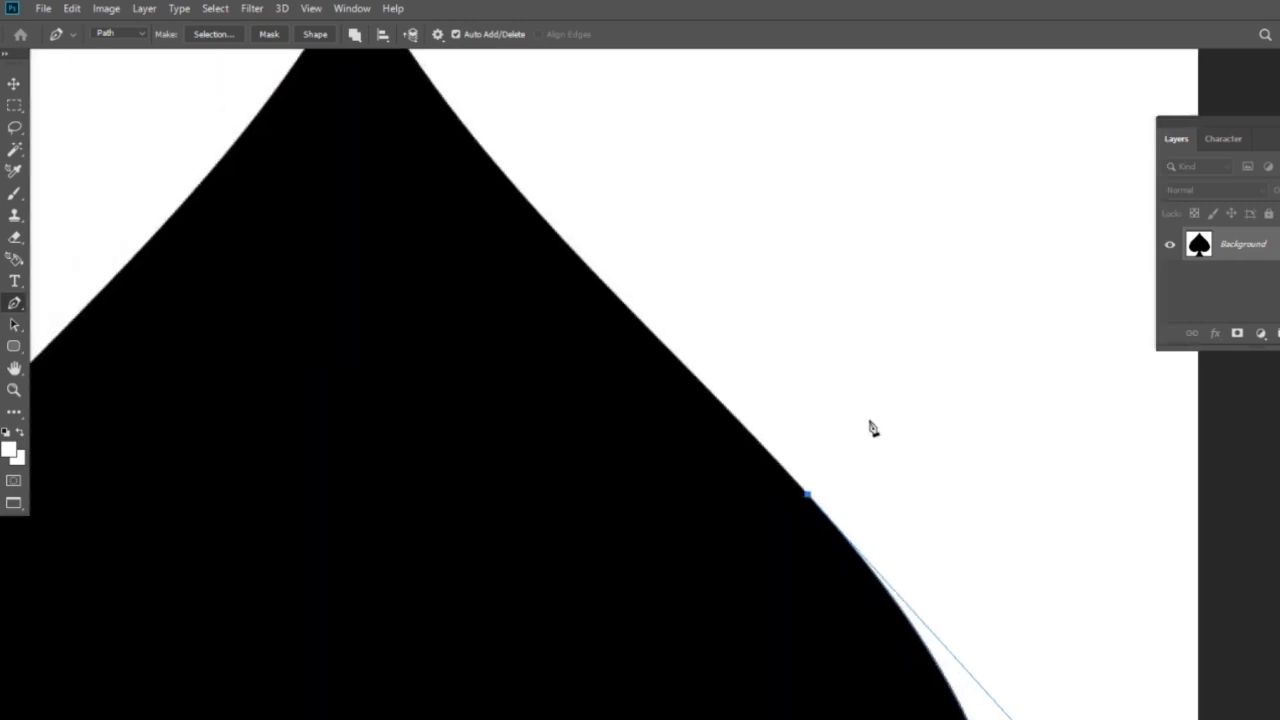
{"action": "left_click_drag", "start_coordinate": [810, 500], "coordinate": [733, 414]}
{"action": "key", "text": "ctrl+minus"}
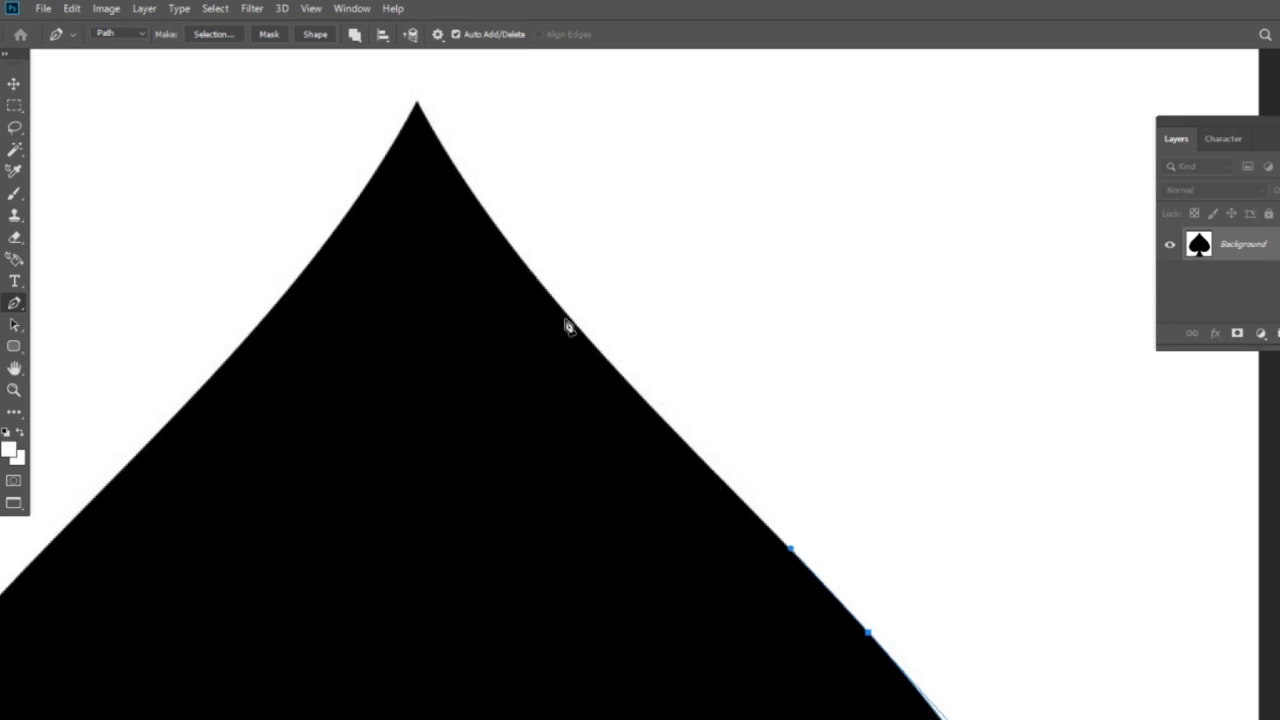
- Add curved anchors up the right edge and a tip anchor with a shortened upper handle
{"action": "left_click_drag", "start_coordinate": [548, 293], "coordinate": [484, 214]}
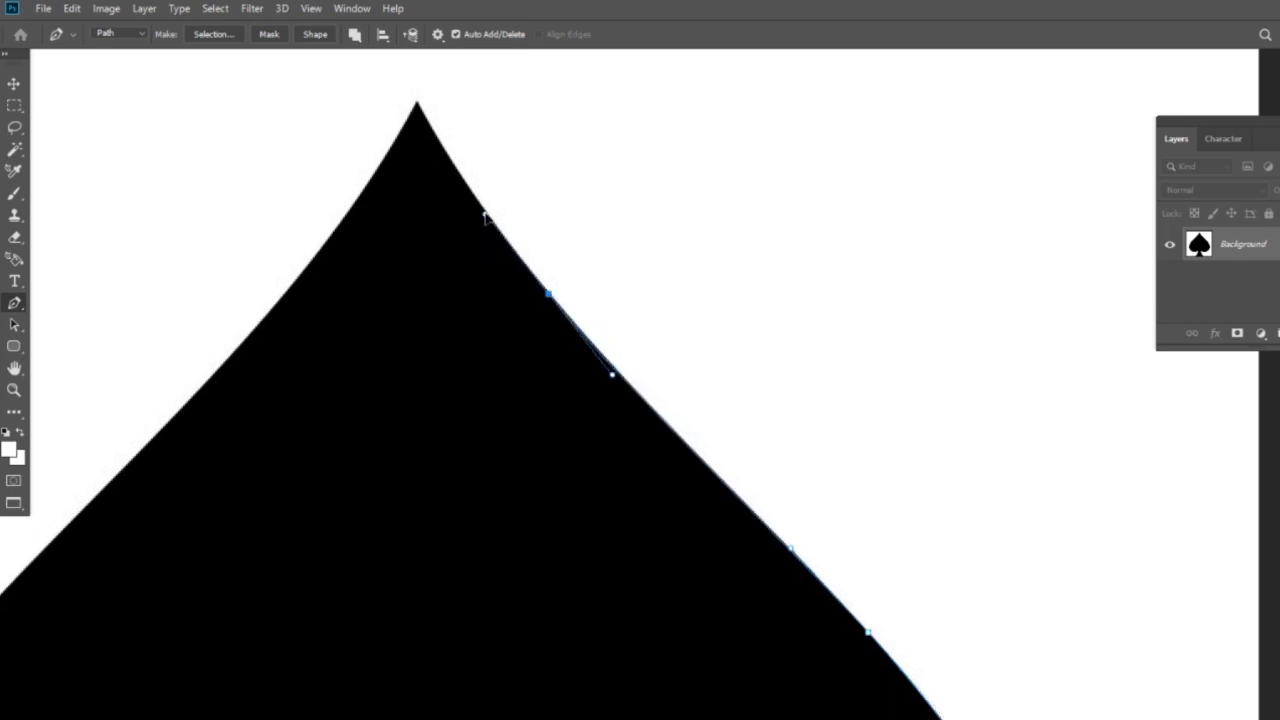
{"action": "left_click_drag", "start_coordinate": [612, 374], "coordinate": [627, 389]}
{"action": "scroll", "coordinate": [671, 491], "scroll_direction": "up", "scroll_amount": 5}
{"action": "scroll", "coordinate": [671, 491], "scroll_direction": "left", "scroll_amount": 3}
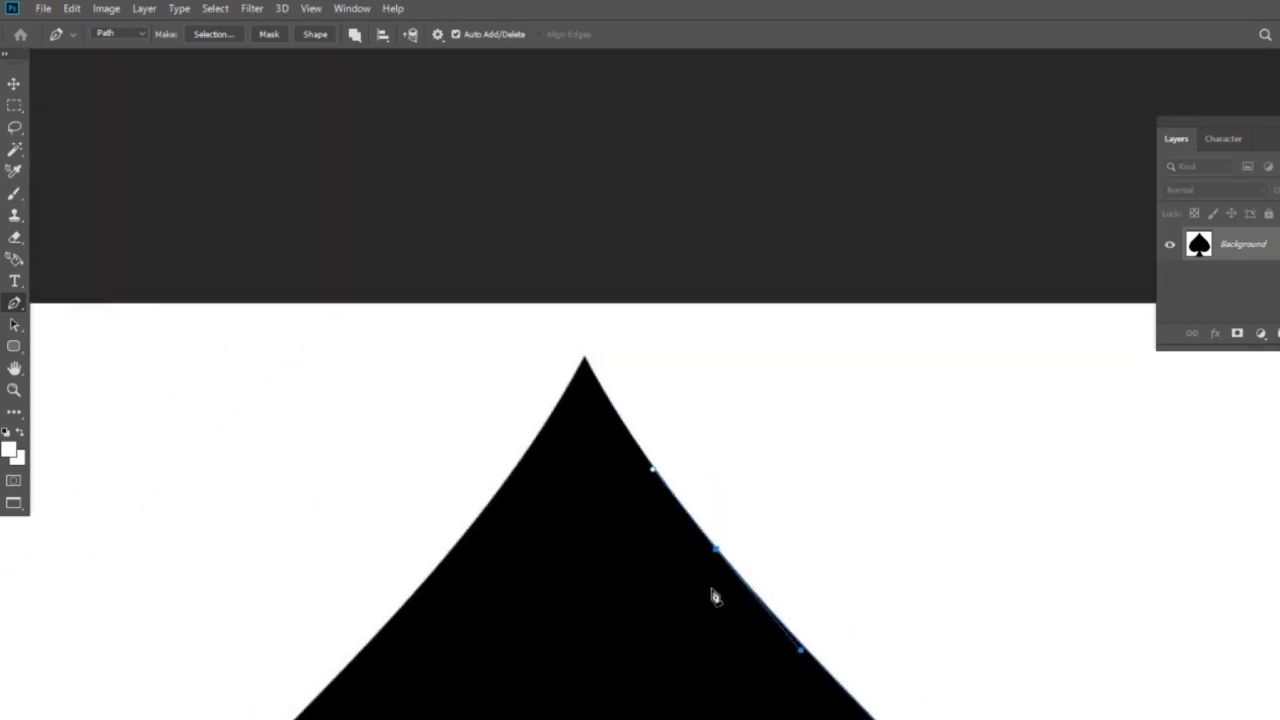
{"action": "left_click", "coordinate": [659, 477]}
{"action": "left_click_drag", "start_coordinate": [586, 362], "coordinate": [556, 299]}
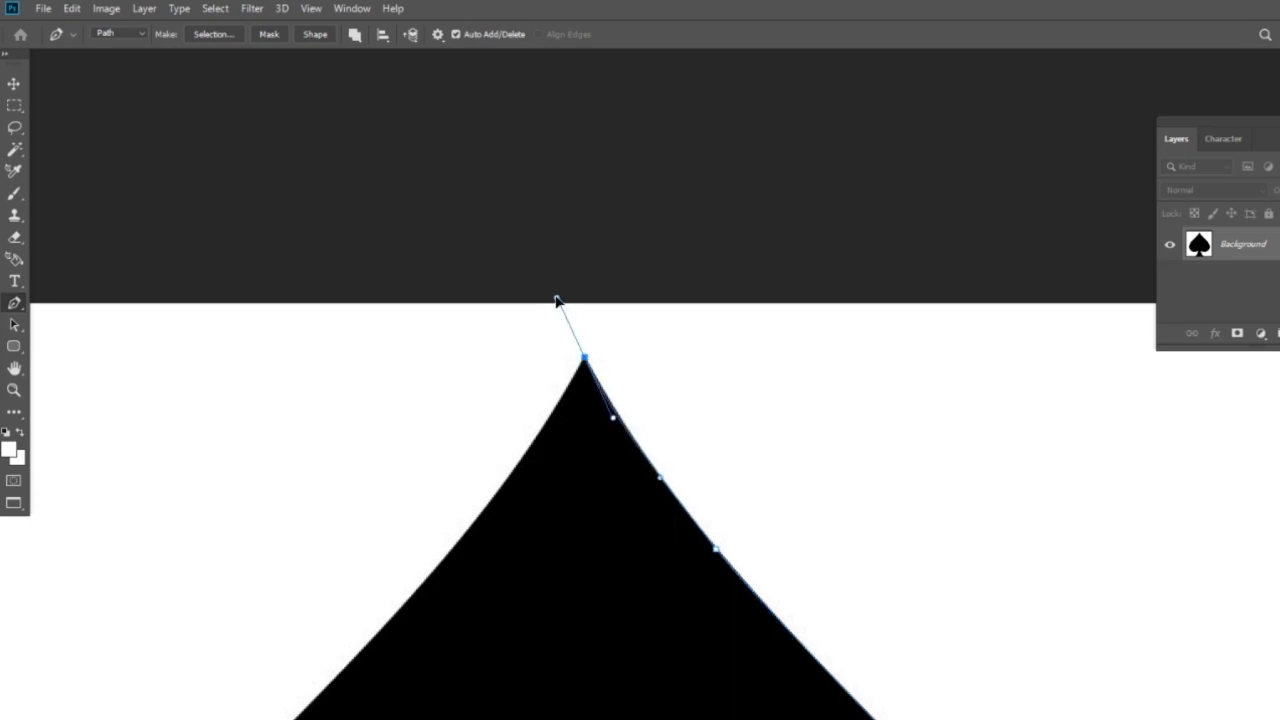
{"action": "left_click_drag", "start_coordinate": [556, 299], "coordinate": [556, 410]}
- Add two smooth anchors down the spade's left edge
{"action": "left_click_drag", "start_coordinate": [564, 515], "coordinate": [680, 252]}
{"action": "mouse_move", "coordinate": [520, 342]}
{"action": "left_mouse_down"}
{"action": "mouse_move", "coordinate": [413, 458]}
{"action": "mouse_move", "coordinate": [503, 380]}
{"action": "mouse_move", "coordinate": [466, 403]}
{"action": "left_mouse_up"}
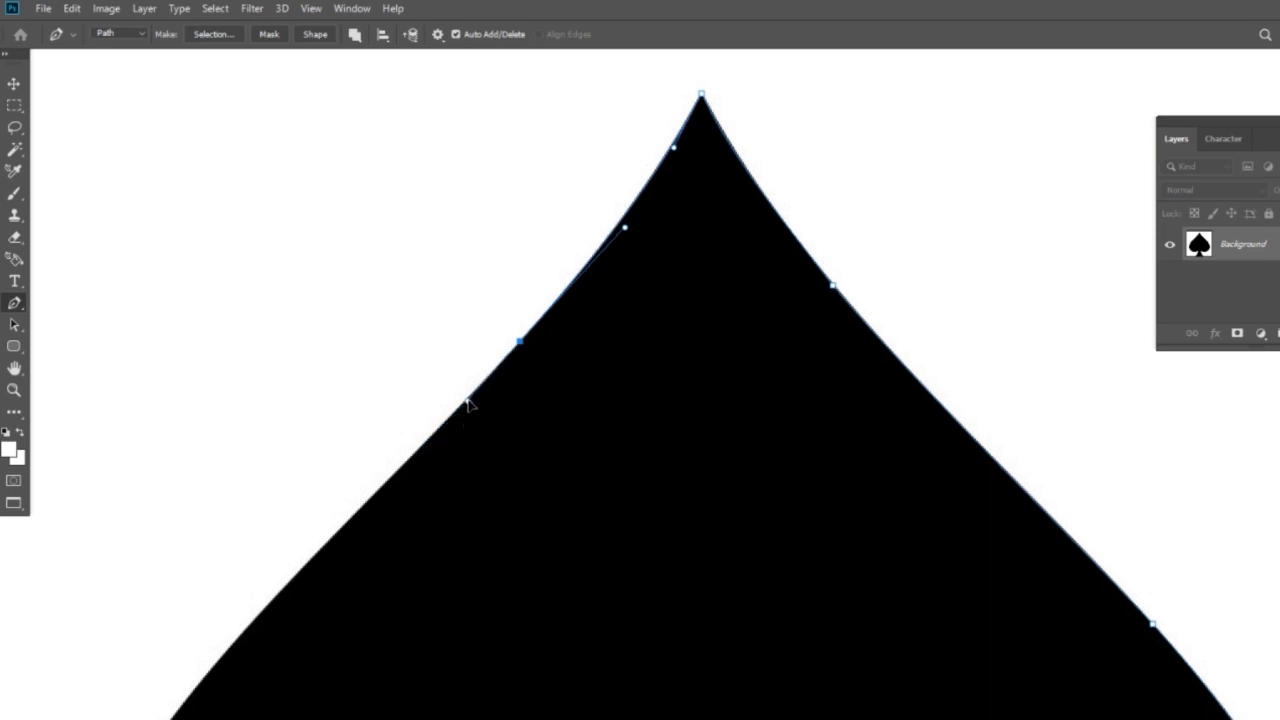
{"action": "scroll", "coordinate": [477, 523], "scroll_direction": "up", "scroll_amount": 3}
{"action": "scroll", "coordinate": [561, 386], "scroll_direction": "down", "scroll_amount": 3}
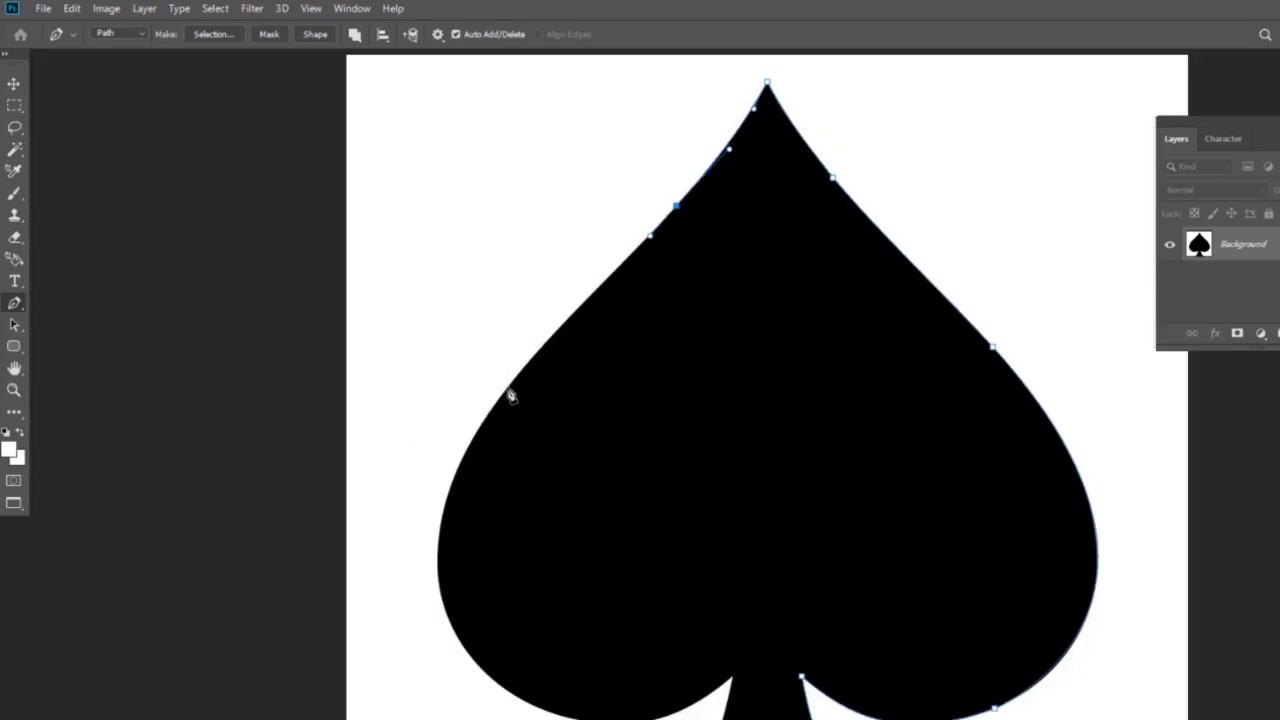
{"action": "left_click_drag", "start_coordinate": [537, 352], "coordinate": [486, 405]}
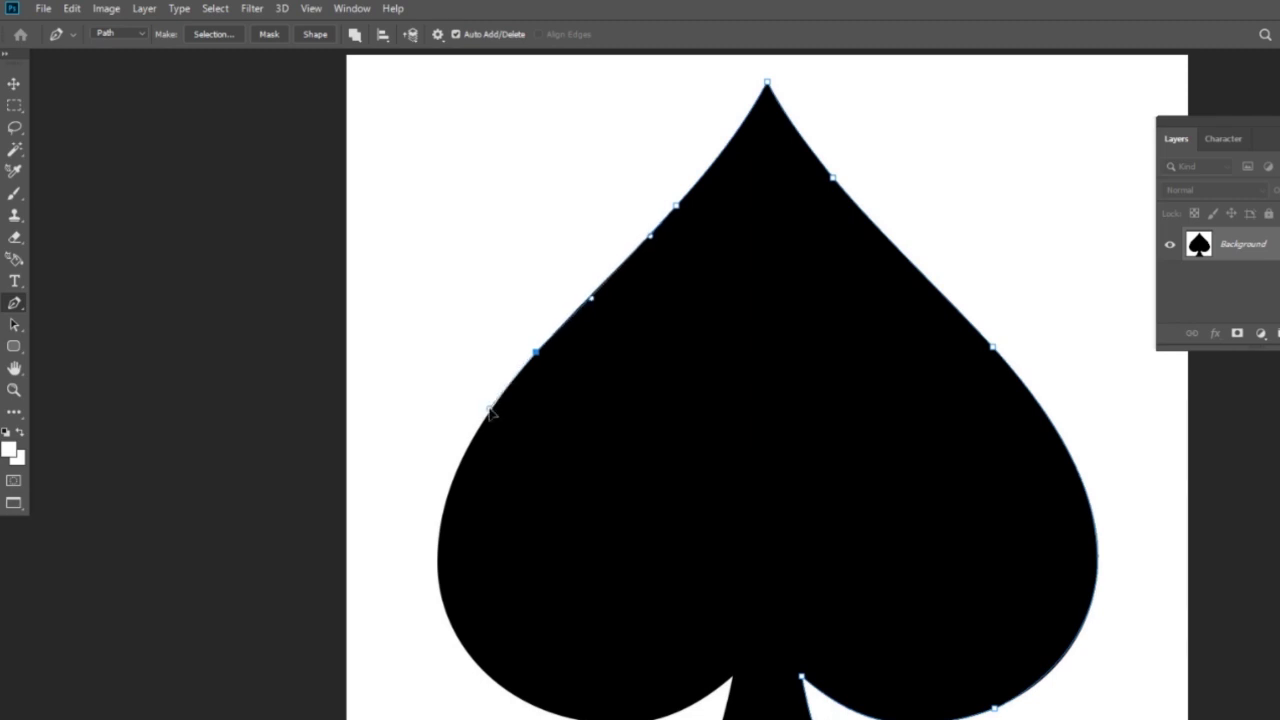
{"action": "left_click_drag", "start_coordinate": [546, 477], "coordinate": [403, 209]}
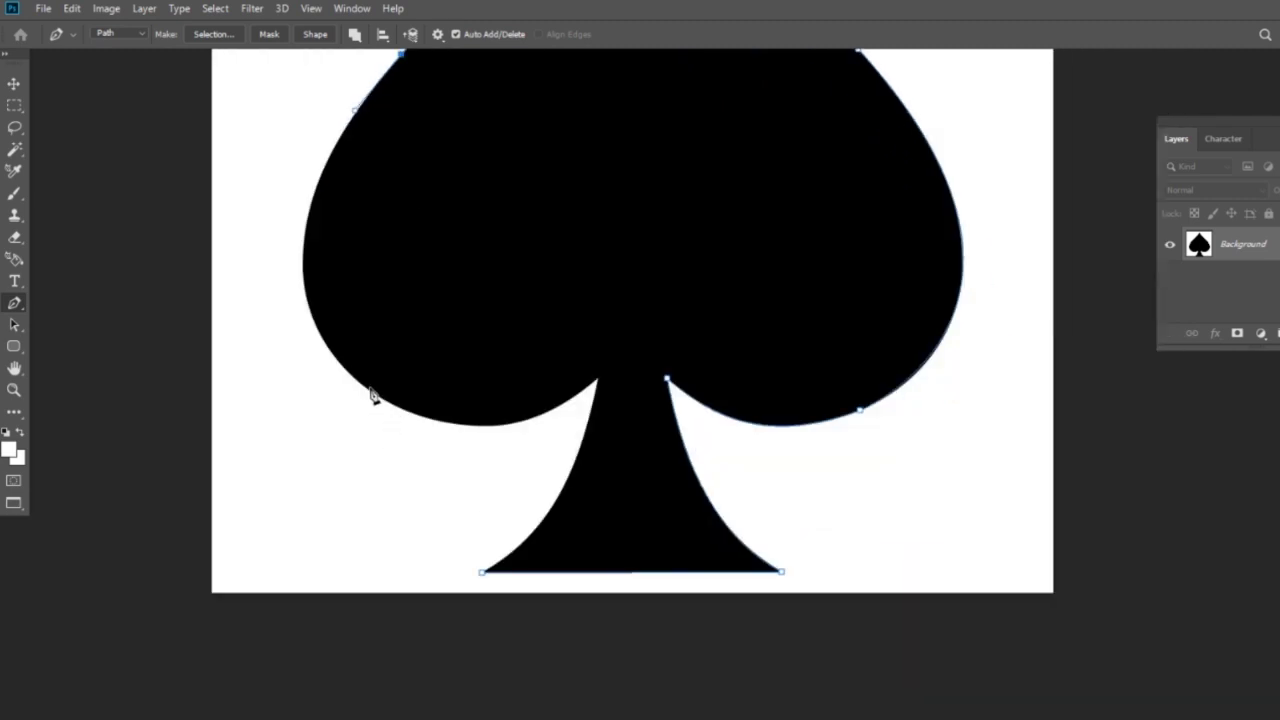
- Add an anchor on the left lobe's edge, matching its handle to the lobe curve
{"action": "left_click_drag", "start_coordinate": [374, 393], "coordinate": [529, 517]}
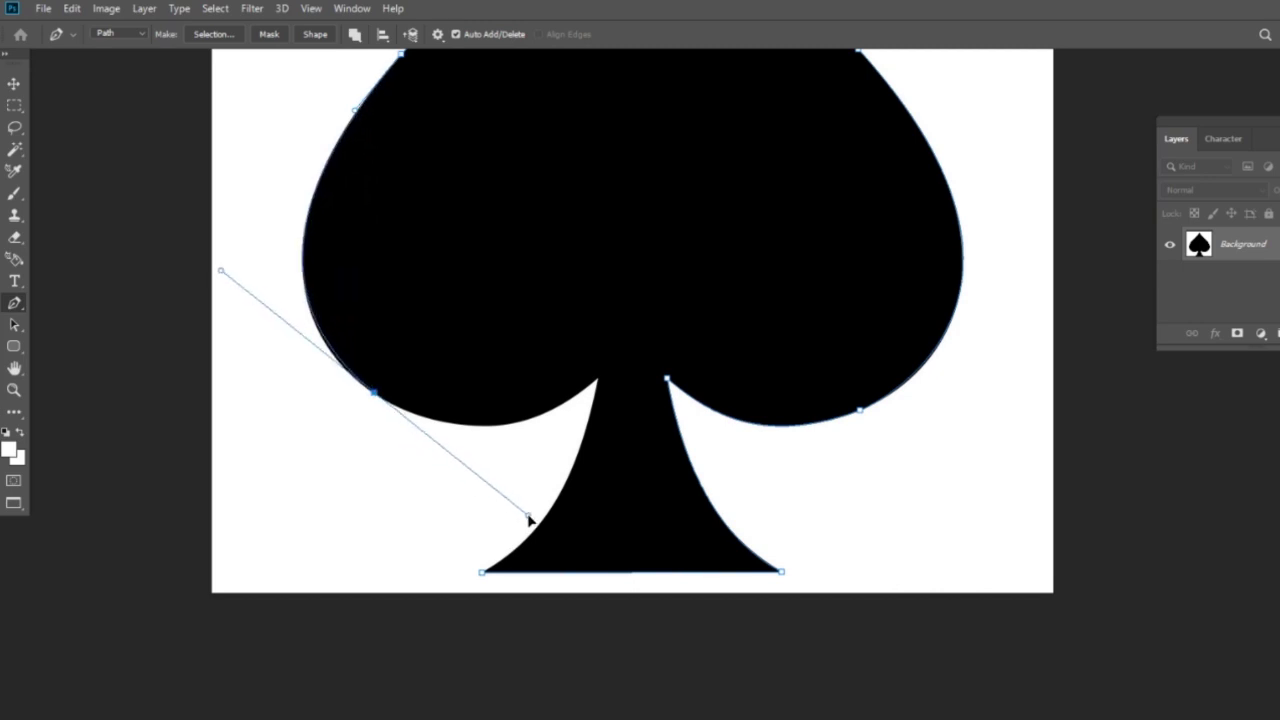
{"action": "left_click_drag", "start_coordinate": [529, 517], "coordinate": [526, 506]}
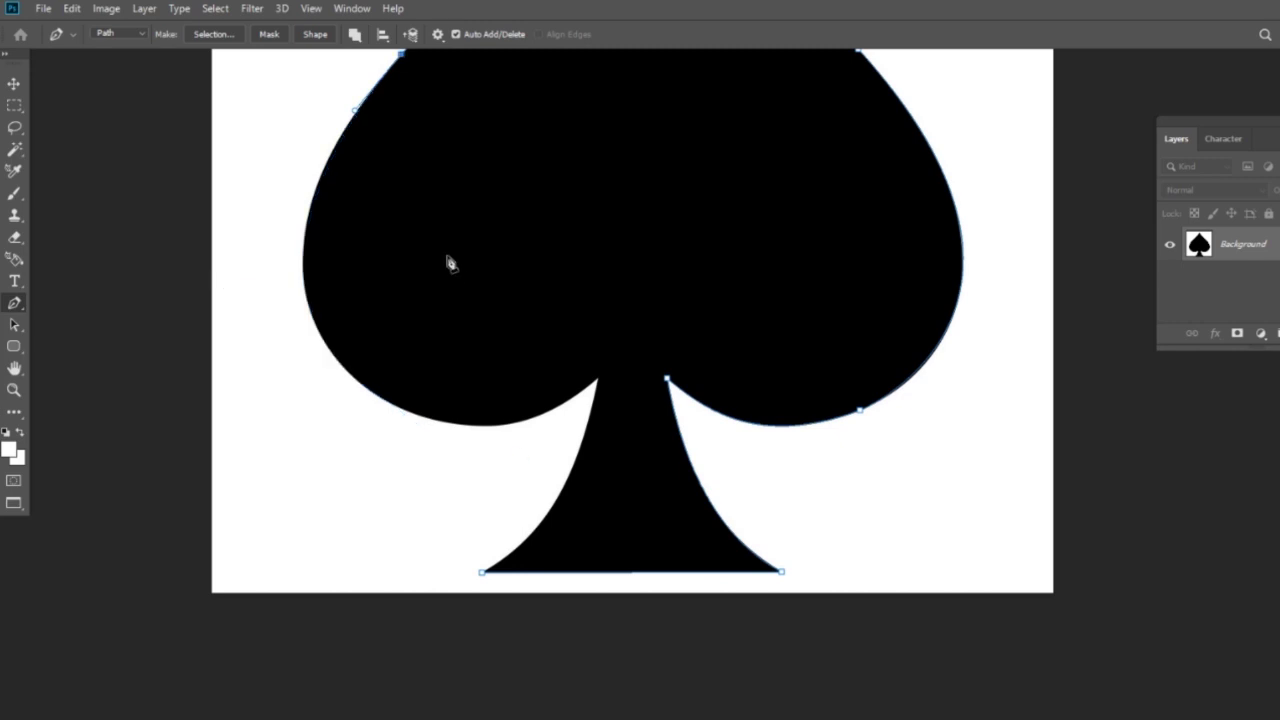
{"action": "left_click_drag", "start_coordinate": [390, 212], "coordinate": [478, 324]}
{"action": "left_click", "coordinate": [432, 474], "text": "ctrl"}
{"action": "left_click_drag", "start_coordinate": [439, 494], "coordinate": [537, 596]}
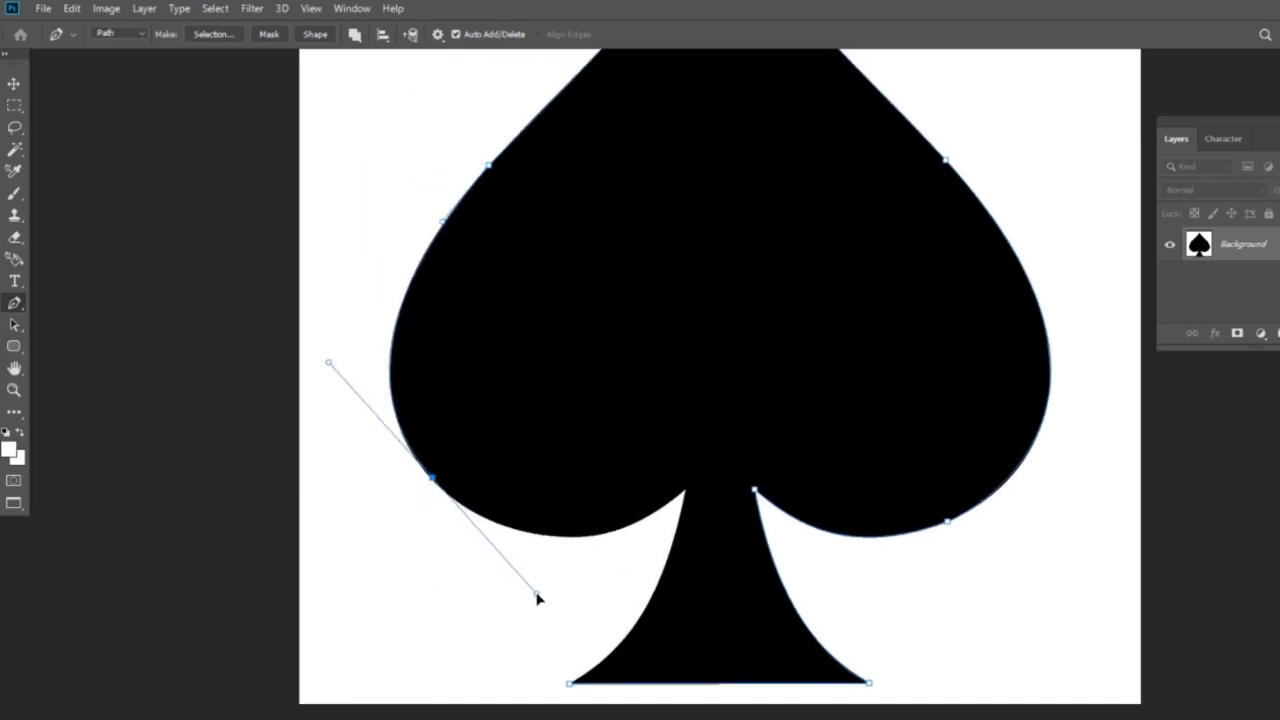
{"action": "key", "text": "ctrl+plus"}
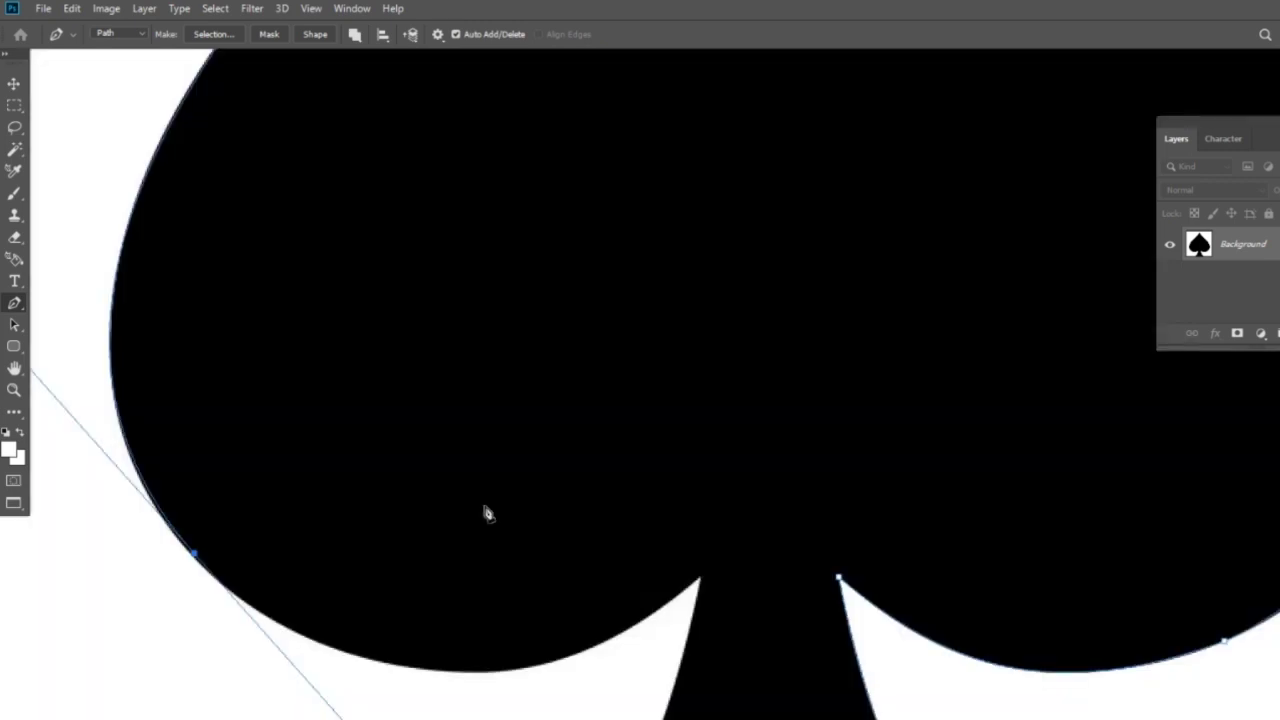
{"action": "left_click_drag", "start_coordinate": [486, 514], "coordinate": [623, 277]}
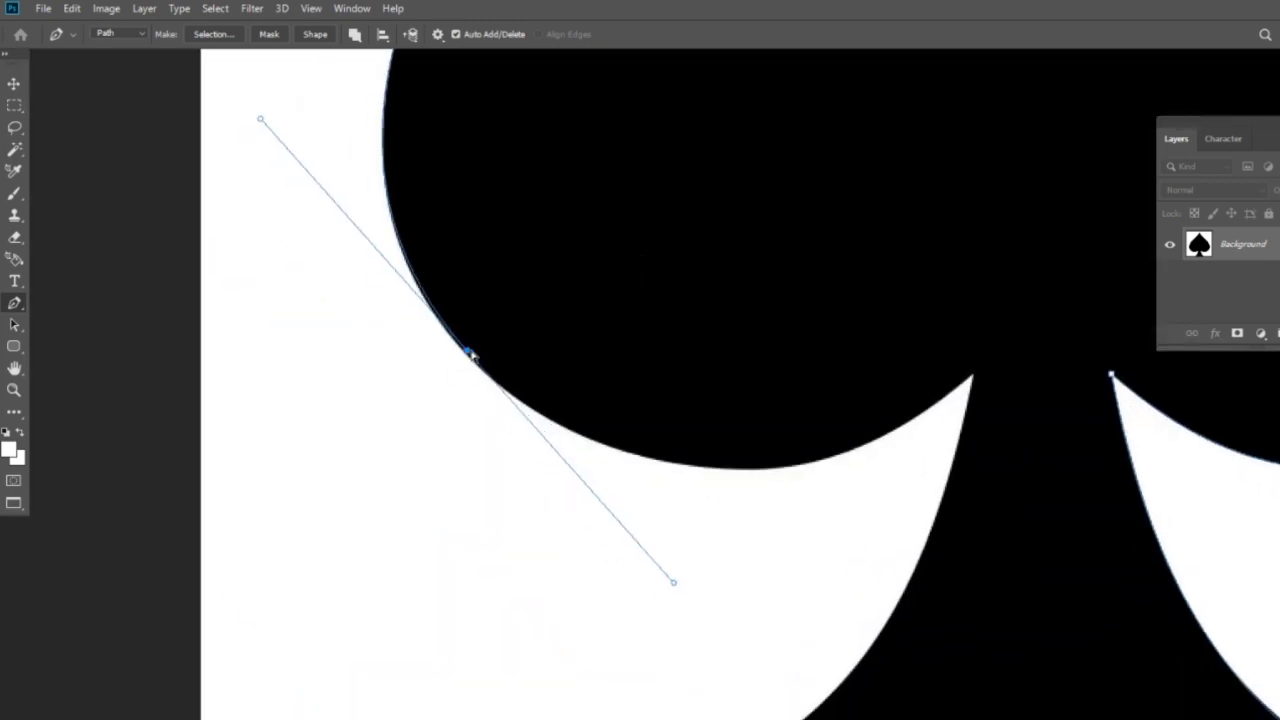
{"action": "left_click_drag", "start_coordinate": [467, 355], "coordinate": [474, 363]}
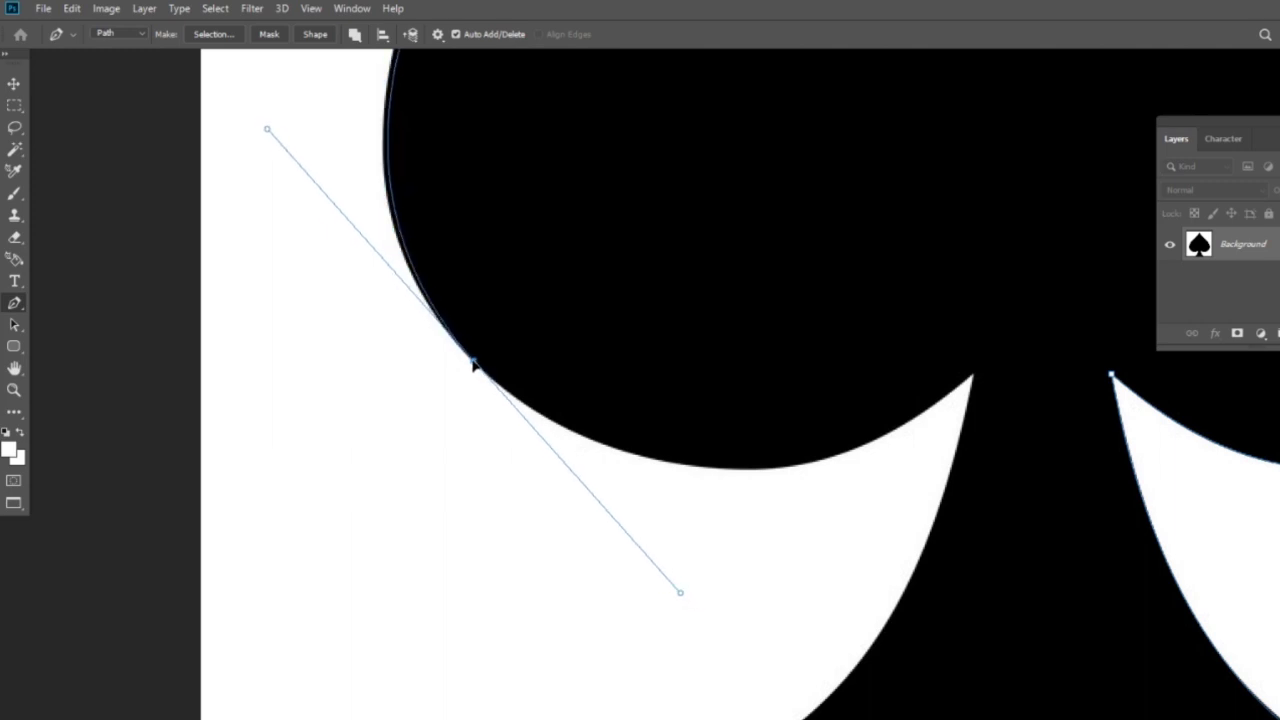
- Refine the handles so the path hugs the upper and lower left edge
{"action": "left_click_drag", "start_coordinate": [516, 213], "coordinate": [571, 423]}
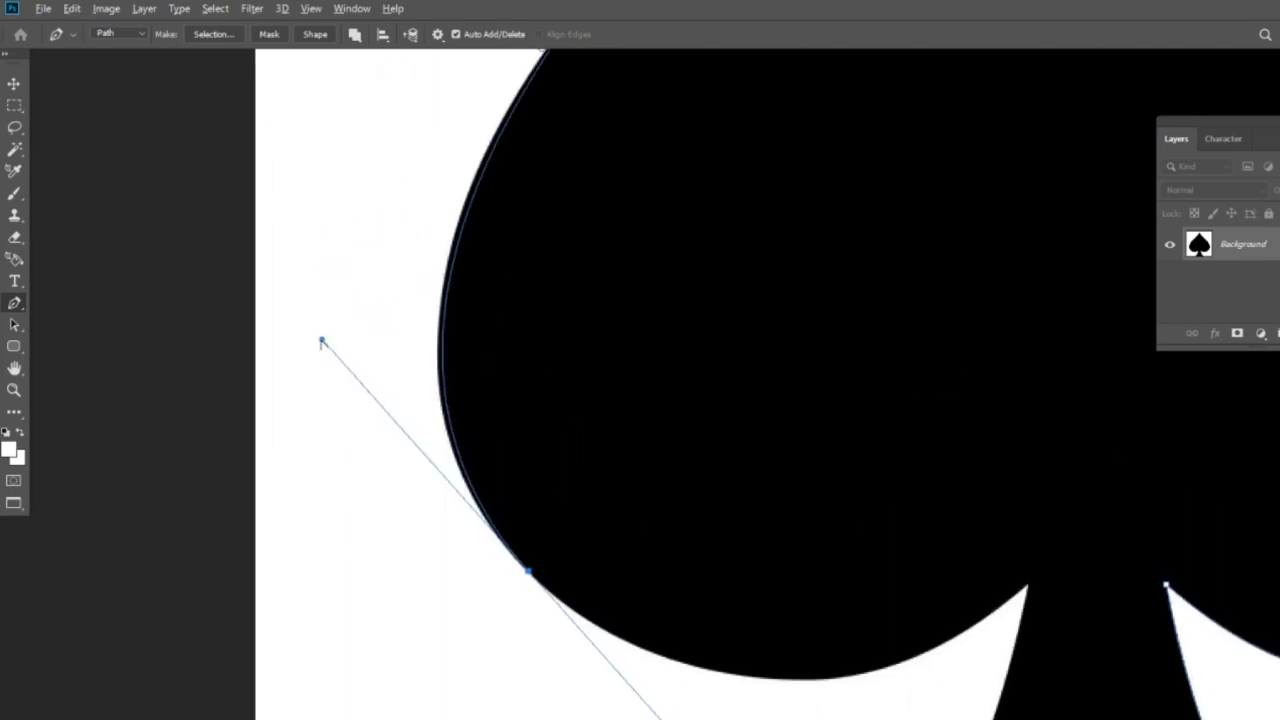
{"action": "left_click_drag", "start_coordinate": [322, 342], "coordinate": [311, 349]}
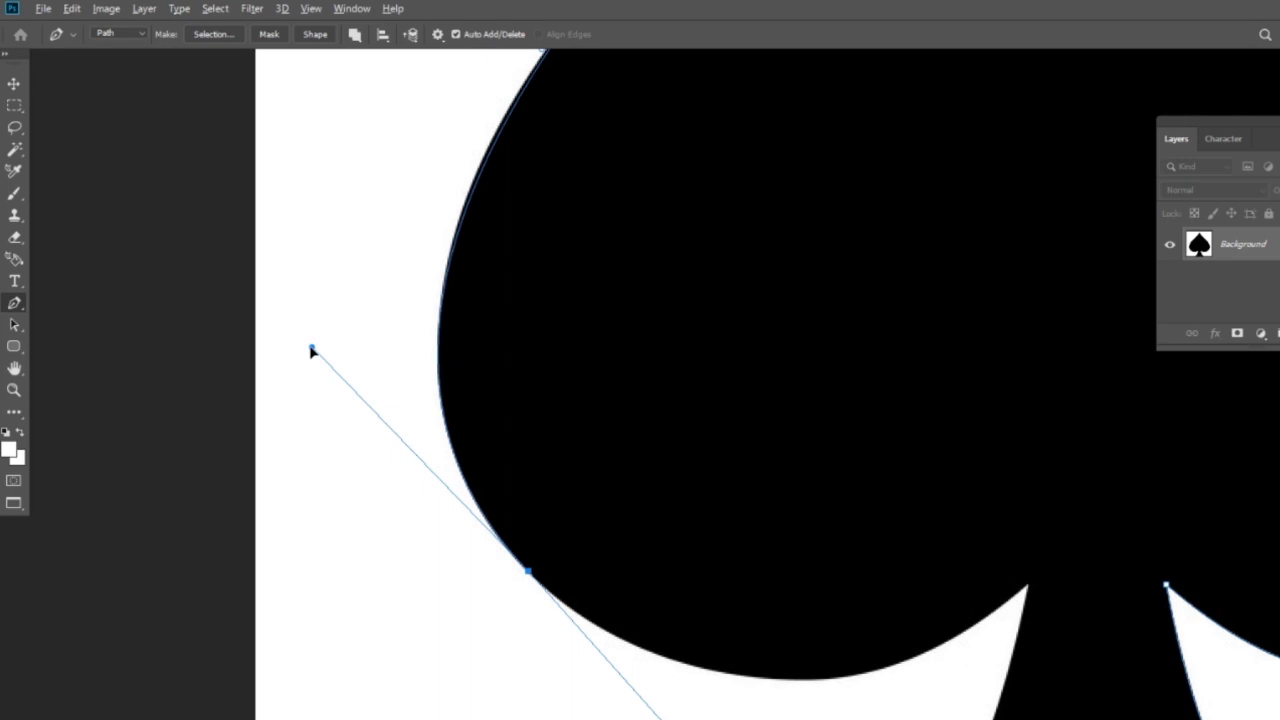
{"action": "left_click_drag", "start_coordinate": [592, 162], "coordinate": [573, 323]}
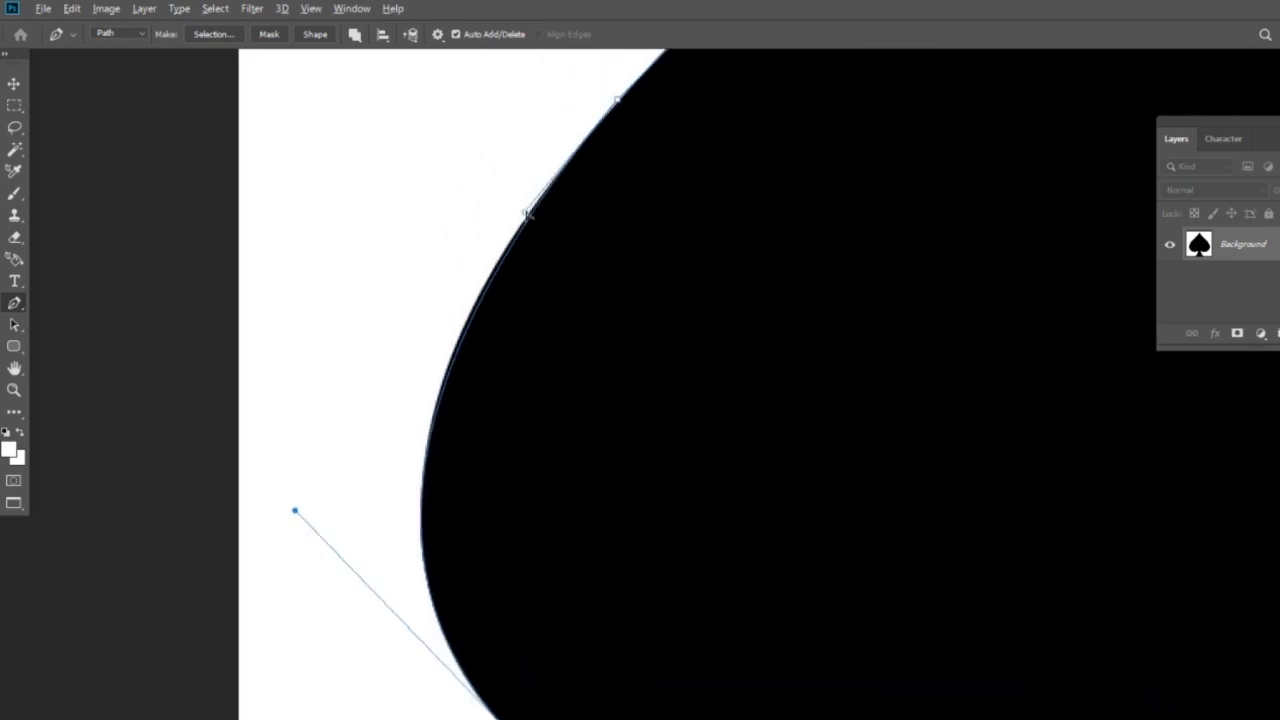
{"action": "left_click_drag", "start_coordinate": [526, 212], "coordinate": [509, 232]}
{"action": "left_click_drag", "start_coordinate": [296, 511], "coordinate": [303, 512]}
{"action": "left_click_drag", "start_coordinate": [696, 490], "coordinate": [451, 74]}
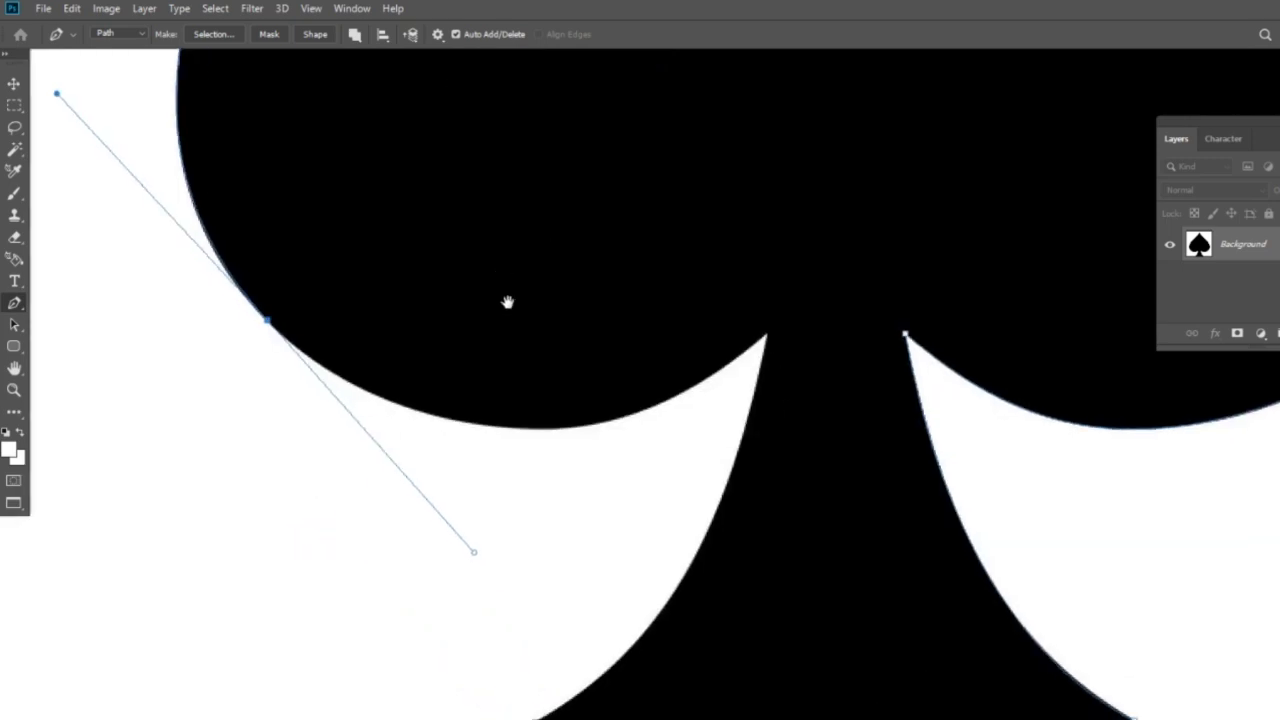
{"action": "left_click_drag", "start_coordinate": [476, 555], "coordinate": [291, 347]}
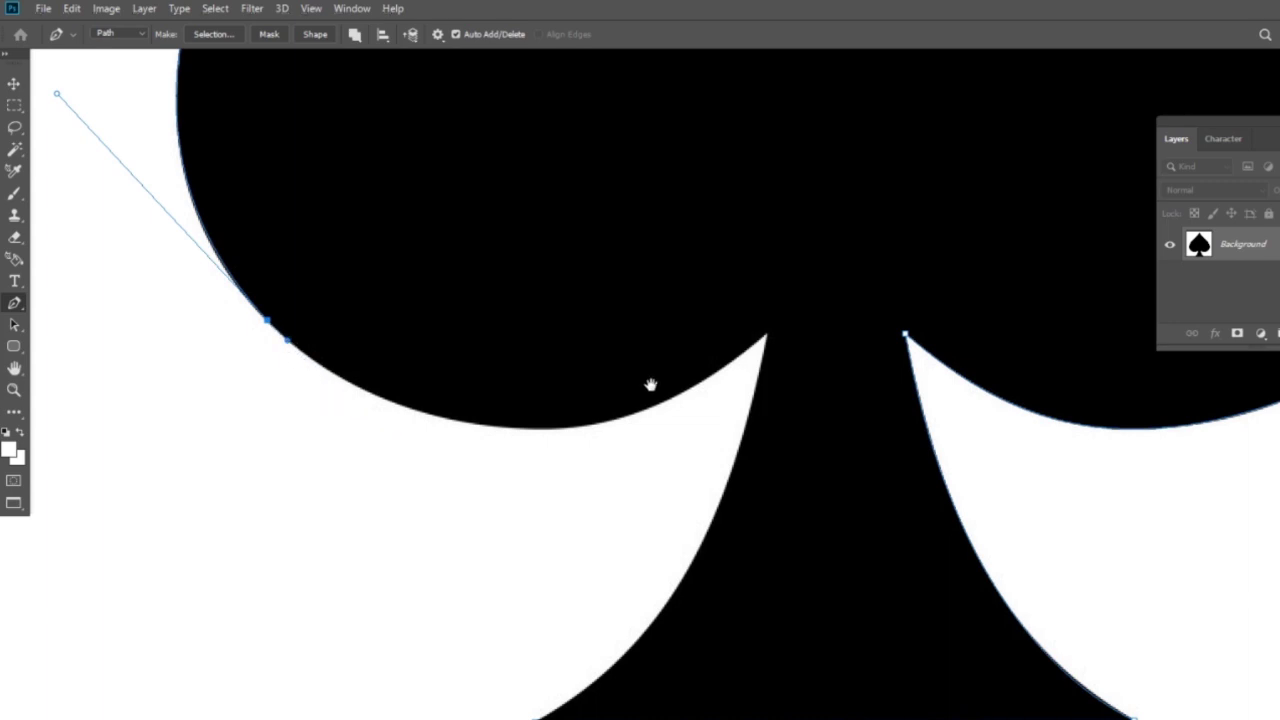
{"action": "left_click_drag", "start_coordinate": [650, 385], "coordinate": [614, 451]}
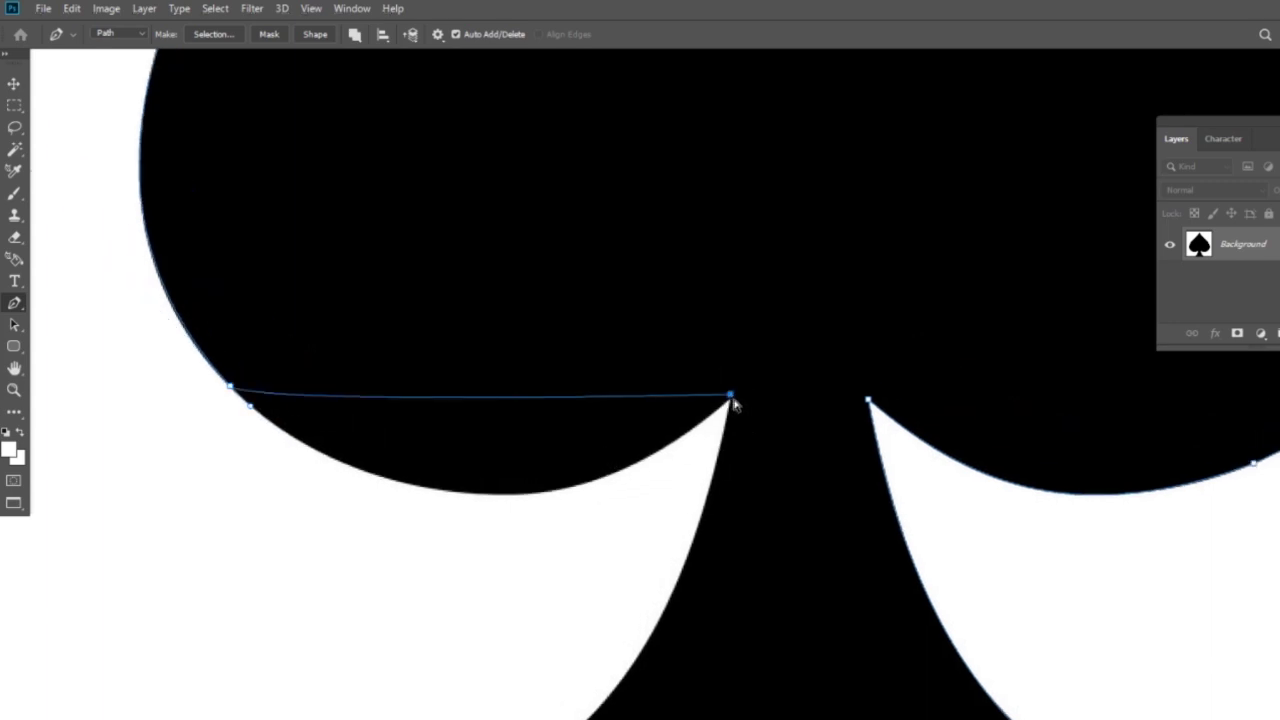
- Anchor the stem's left corner, refine the lobe curve, and point its handle down the stem
{"action": "left_click_drag", "start_coordinate": [730, 400], "coordinate": [790, 332]}
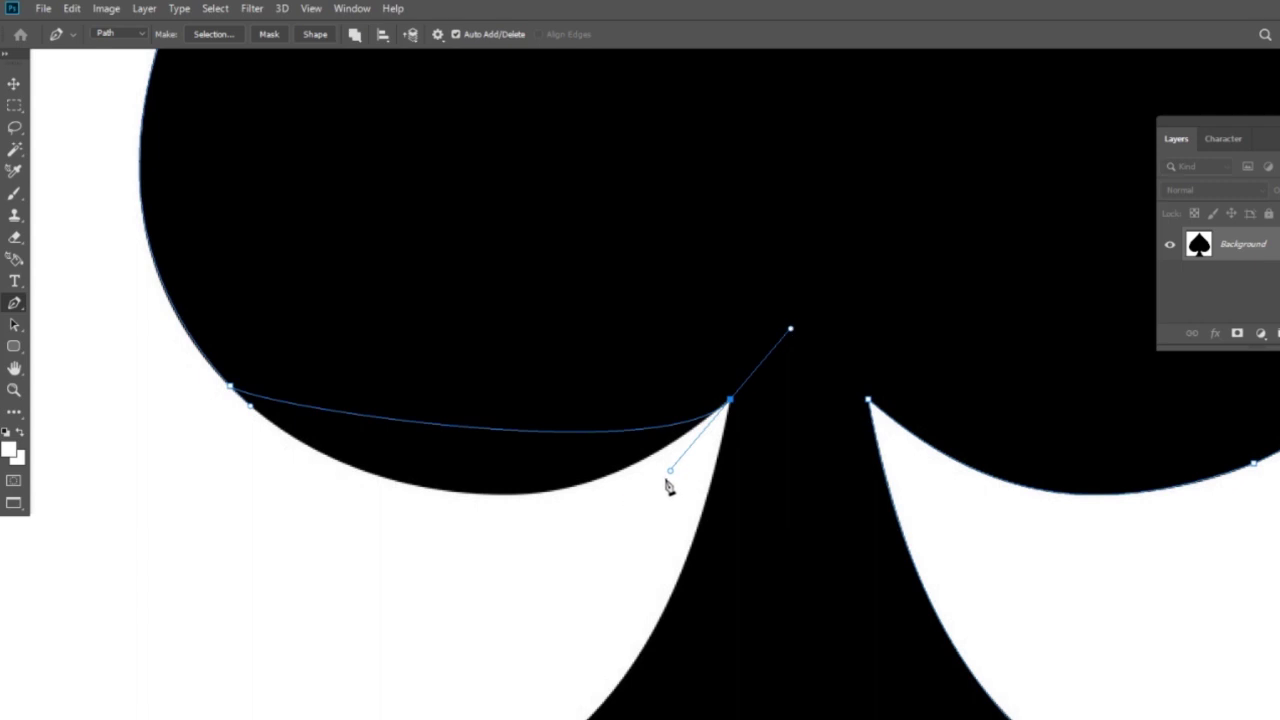
{"action": "mouse_move", "coordinate": [668, 482]}
{"action": "left_mouse_down"}
{"action": "mouse_move", "coordinate": [482, 621]}
{"action": "mouse_move", "coordinate": [492, 609]}
{"action": "left_mouse_up"}
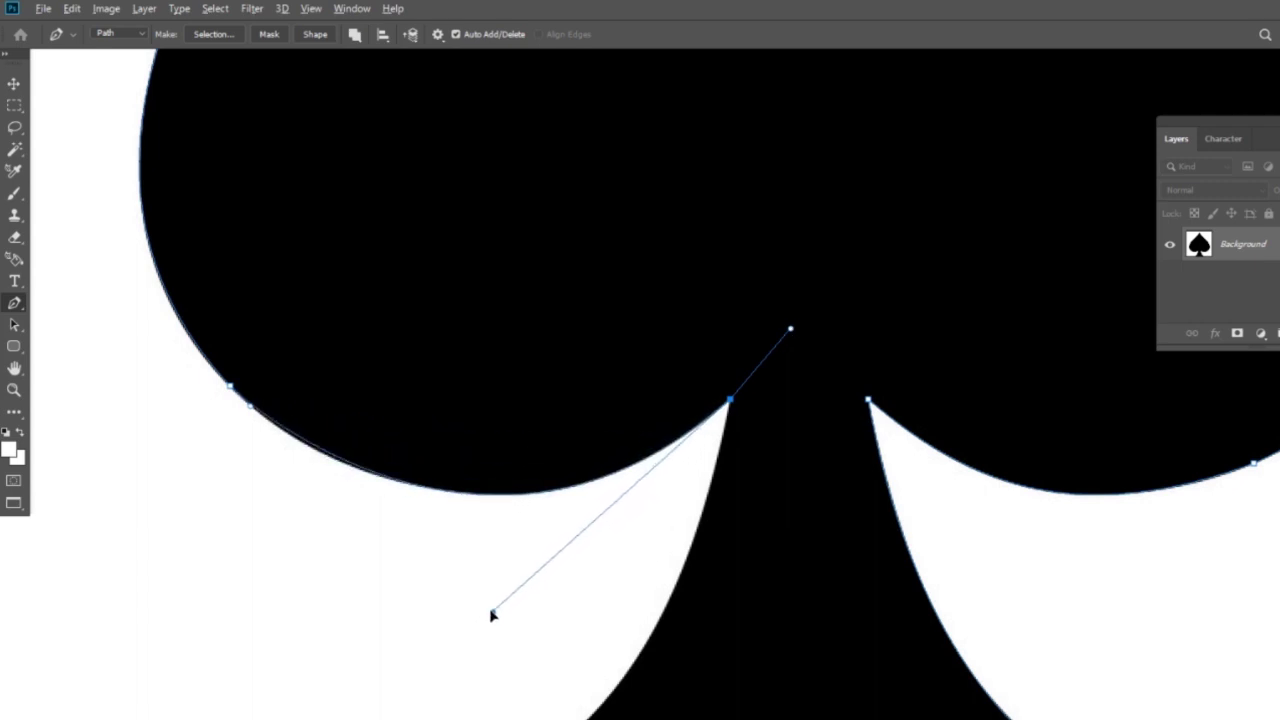
{"action": "left_click", "coordinate": [250, 412], "text": "ctrl"}
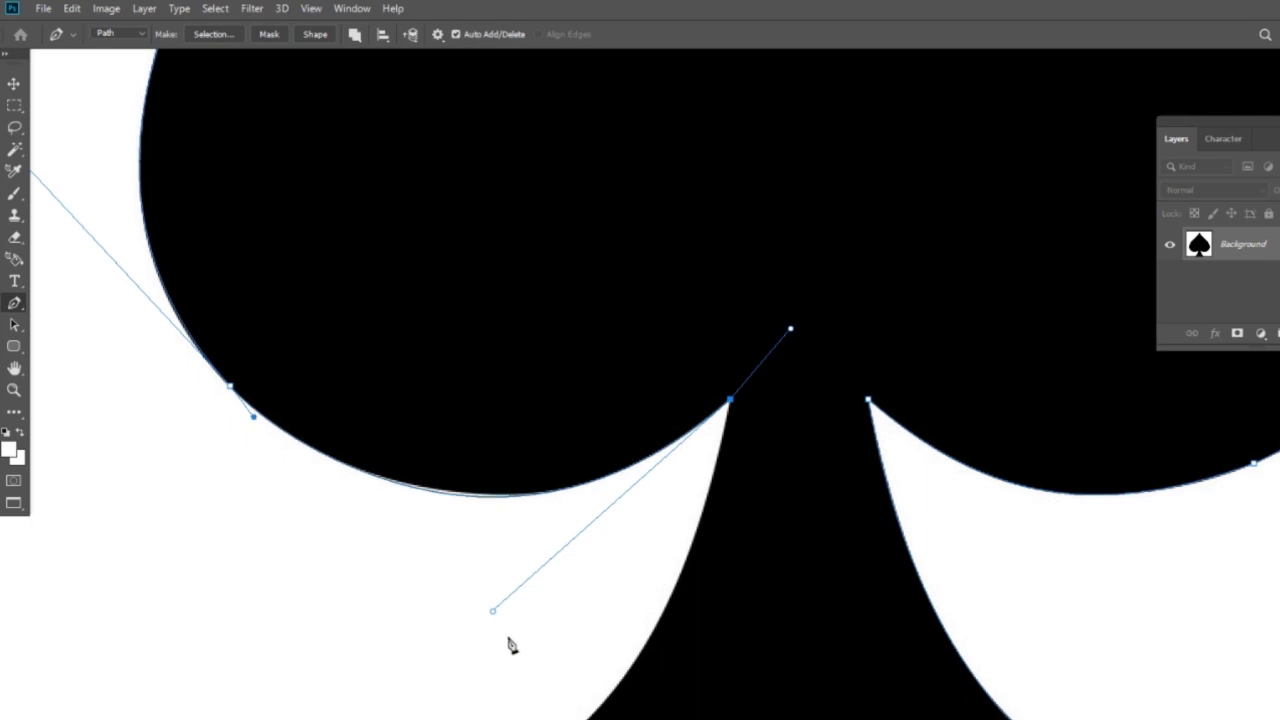
{"action": "left_click_drag", "start_coordinate": [492, 610], "coordinate": [501, 608]}
{"action": "scroll", "coordinate": [756, 482], "scroll_direction": "down", "scroll_amount": 3}
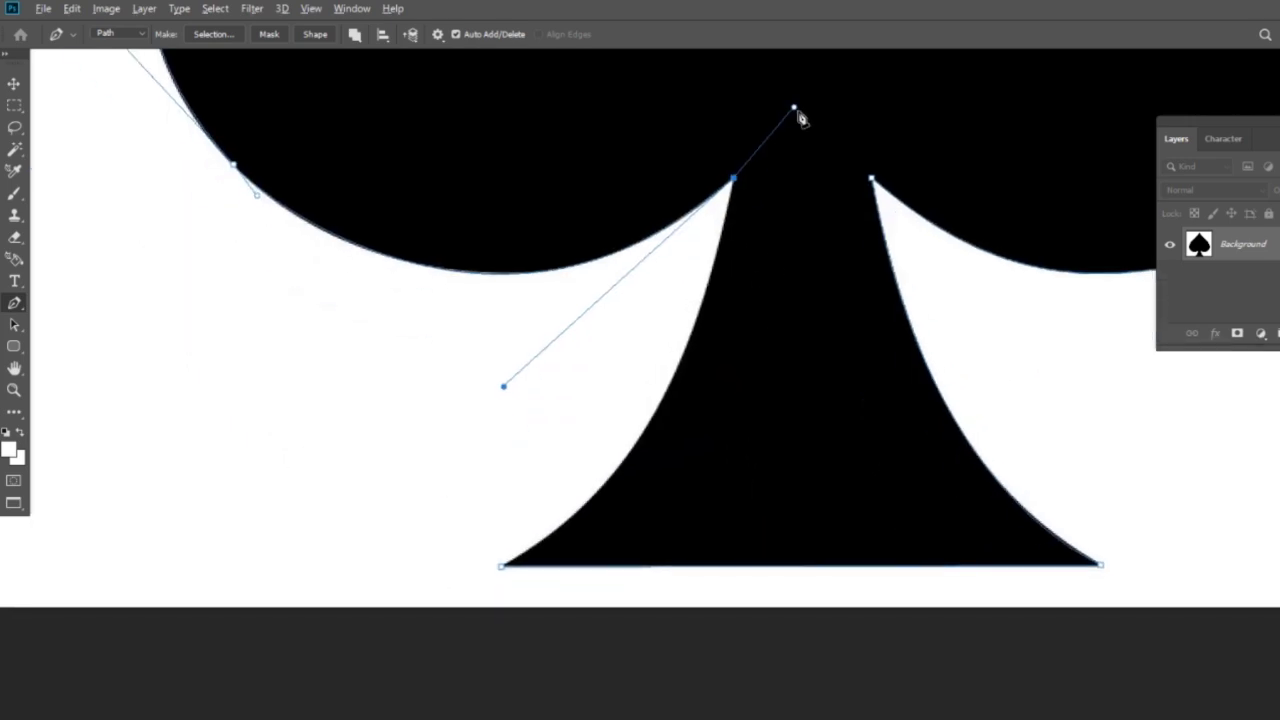
{"action": "mouse_move", "coordinate": [794, 108]}
{"action": "left_mouse_down"}
{"action": "mouse_move", "coordinate": [751, 311]}
{"action": "mouse_move", "coordinate": [714, 263]}
{"action": "mouse_move", "coordinate": [727, 242]}
{"action": "left_mouse_up"}
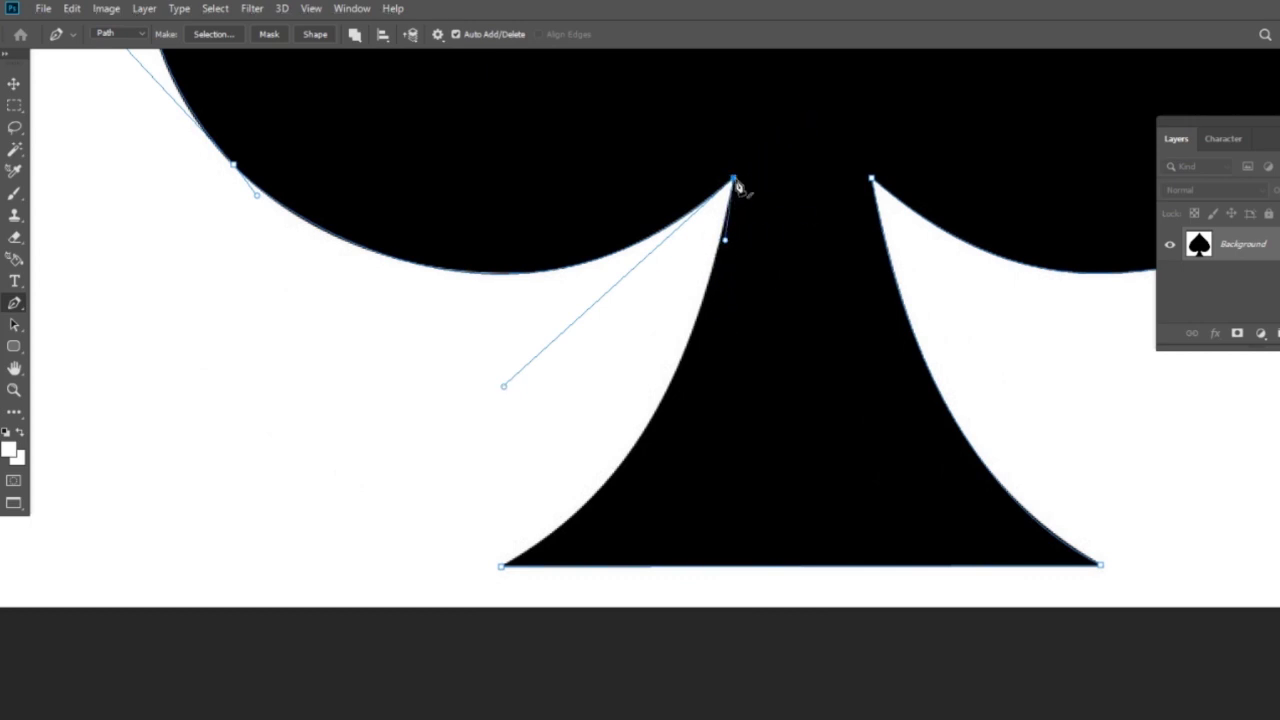
{"action": "left_click_drag", "start_coordinate": [718, 298], "coordinate": [686, 246]}
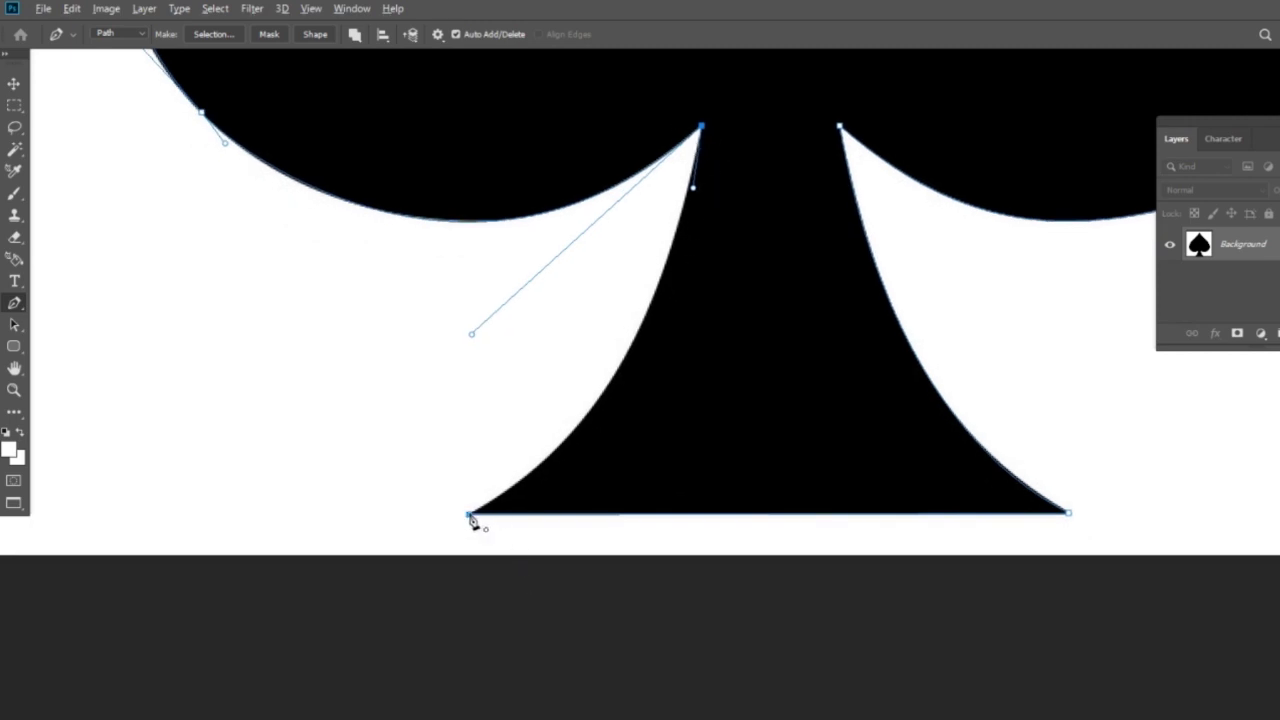
- Close the path at the starting bottom-left corner and reshape the stem's left curve
{"action": "left_click_drag", "start_coordinate": [470, 516], "coordinate": [285, 608]}
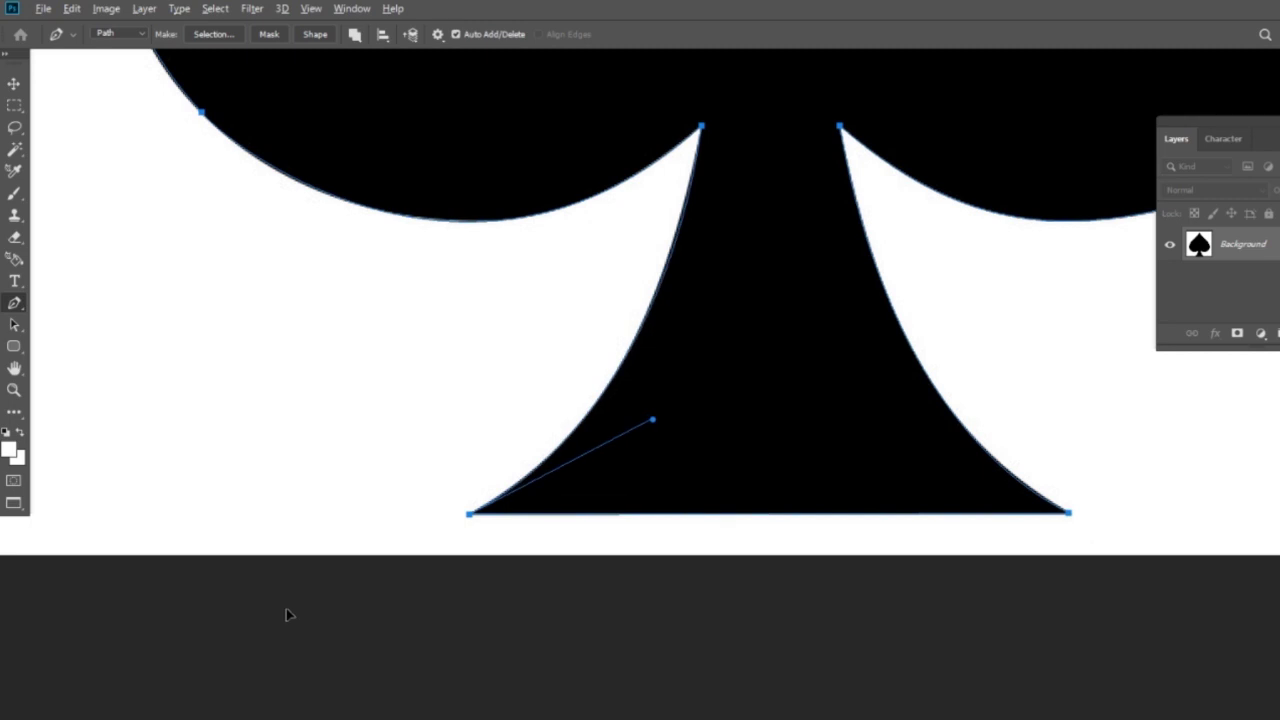
{"action": "left_click_drag", "start_coordinate": [728, 98], "coordinate": [692, 165]}
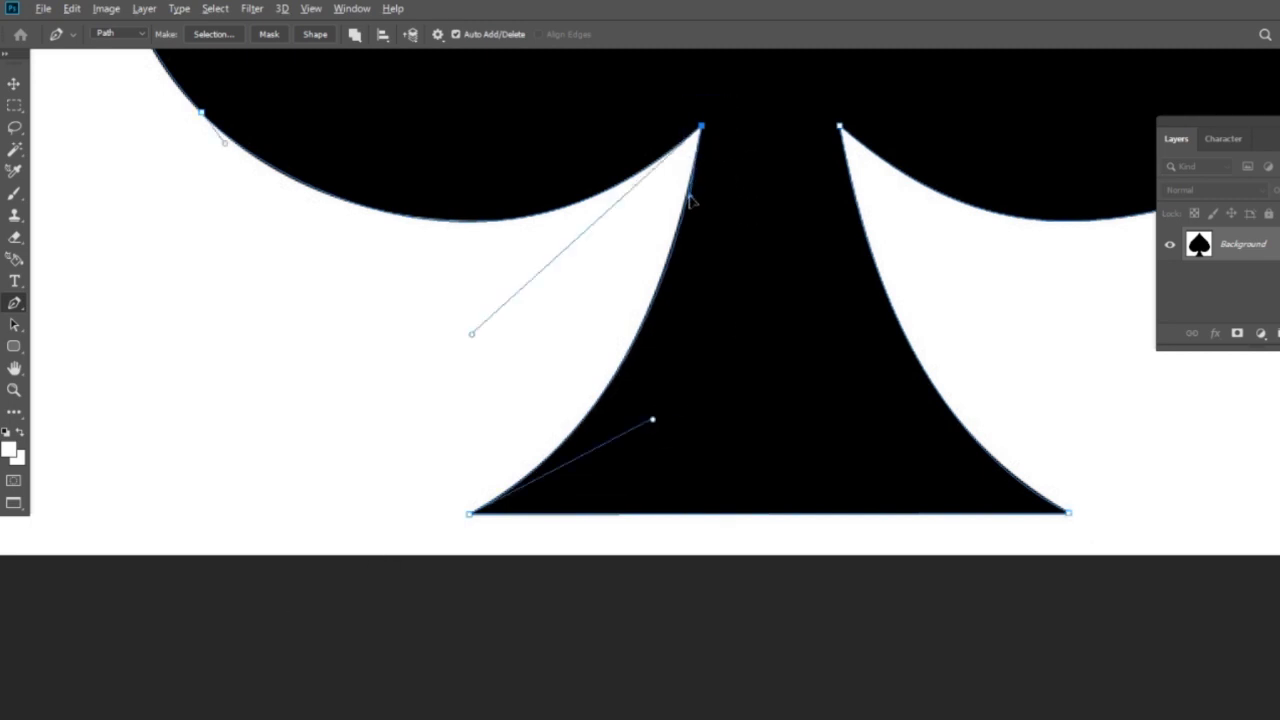
{"action": "left_click_drag", "start_coordinate": [682, 218], "coordinate": [682, 210]}
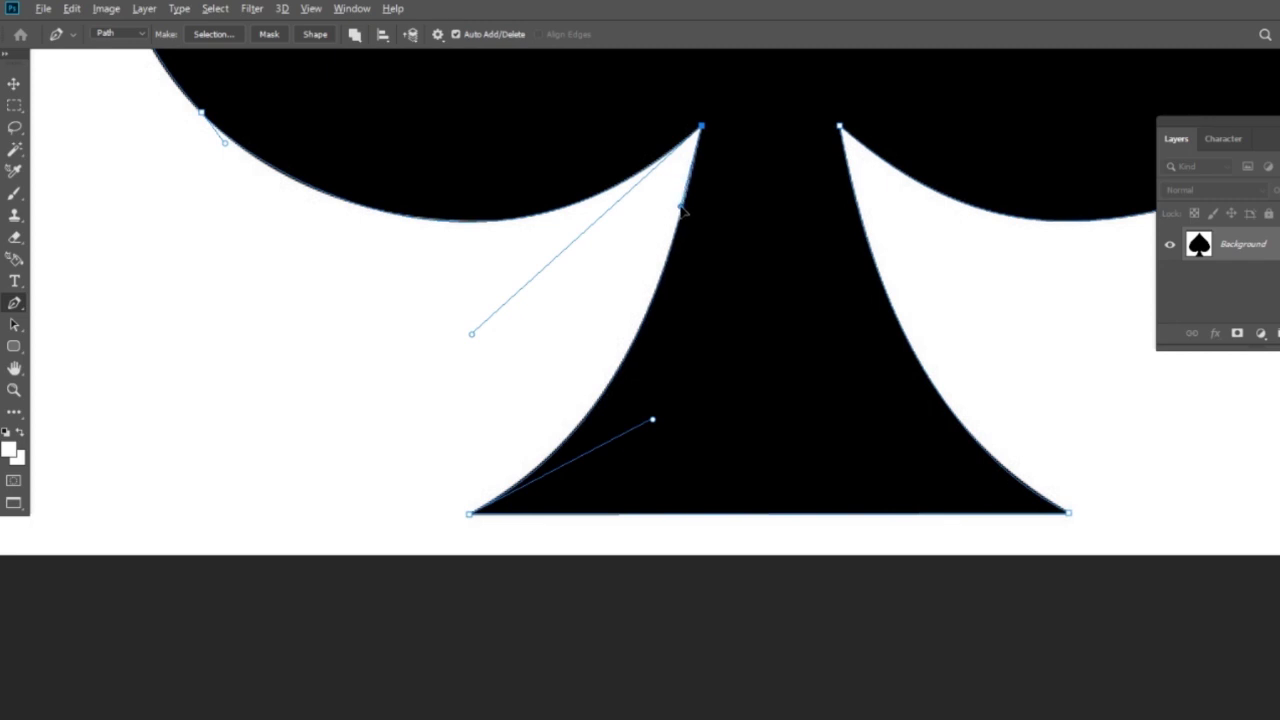
{"action": "scroll", "coordinate": [900, 420], "scroll_direction": "up", "scroll_amount": 5}
{"action": "scroll", "coordinate": [823, 497], "scroll_direction": "up", "scroll_amount": 3}
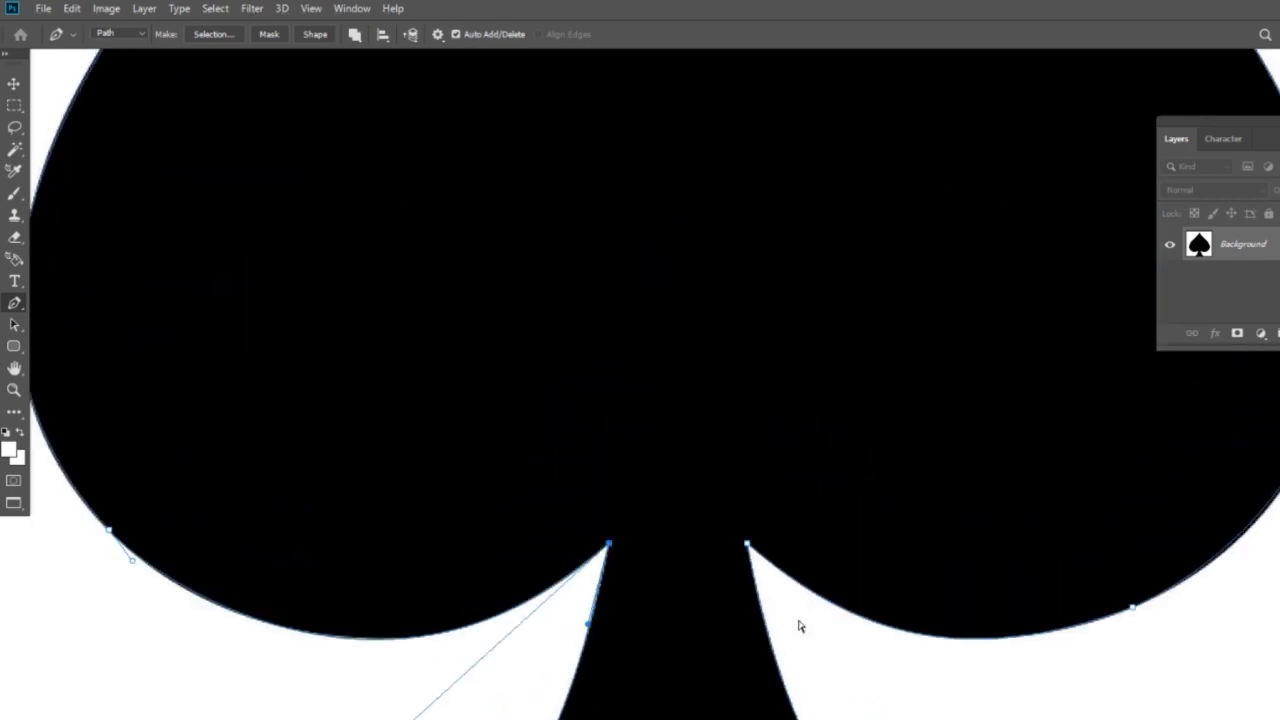
{"action": "scroll", "coordinate": [794, 617], "scroll_direction": "down", "scroll_amount": 3}
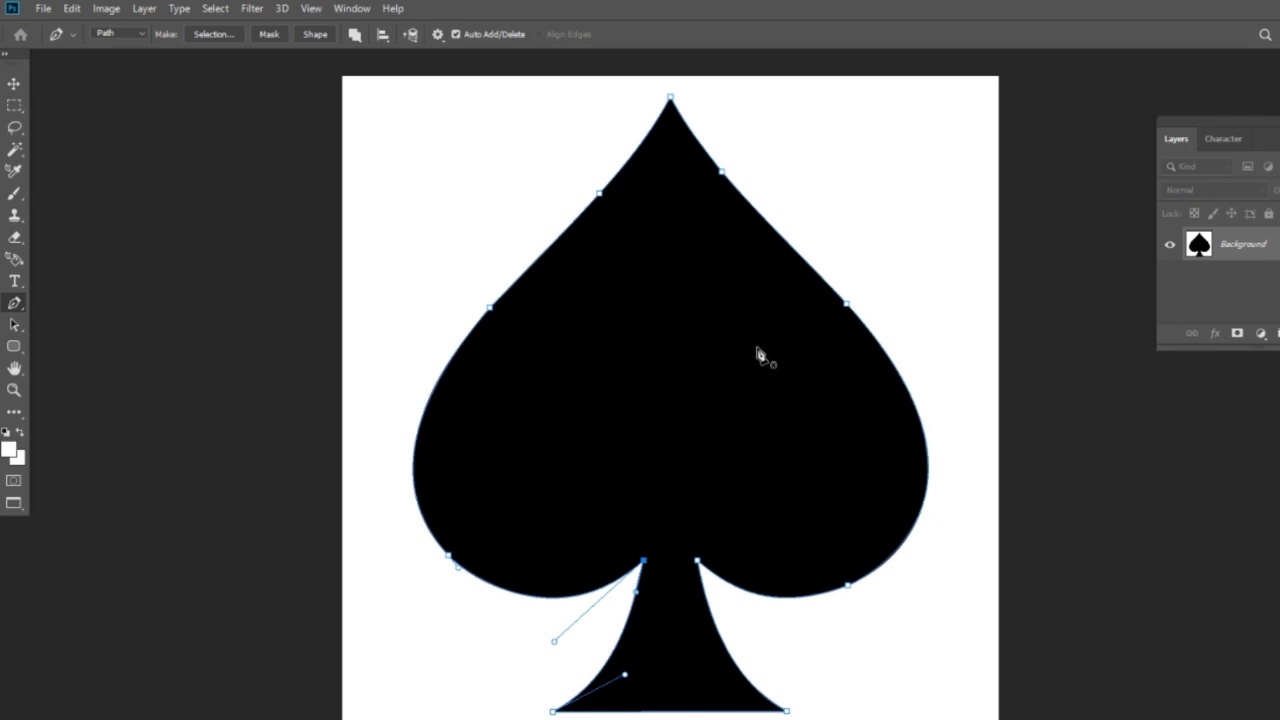
- Recentre the spade and show the Paths panel from the Window menu
{"action": "left_click_drag", "start_coordinate": [787, 417], "coordinate": [692, 401]}
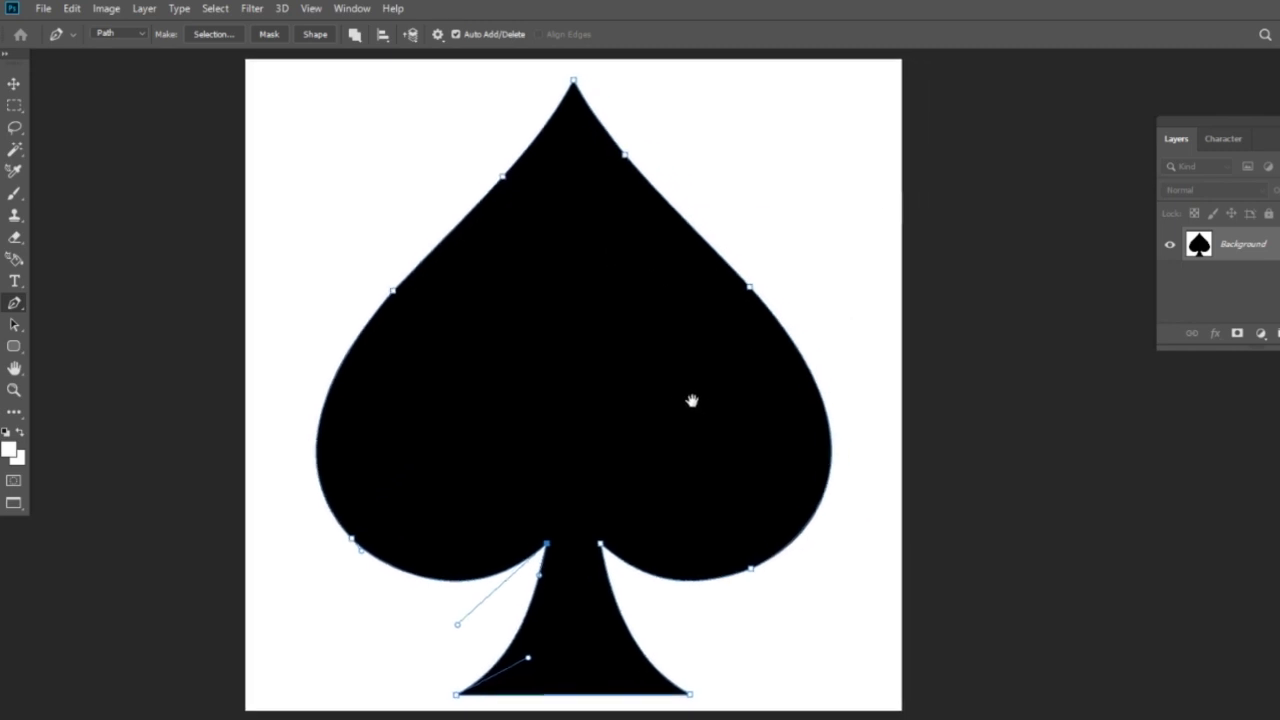
{"action": "left_click_drag", "start_coordinate": [729, 206], "coordinate": [711, 246]}
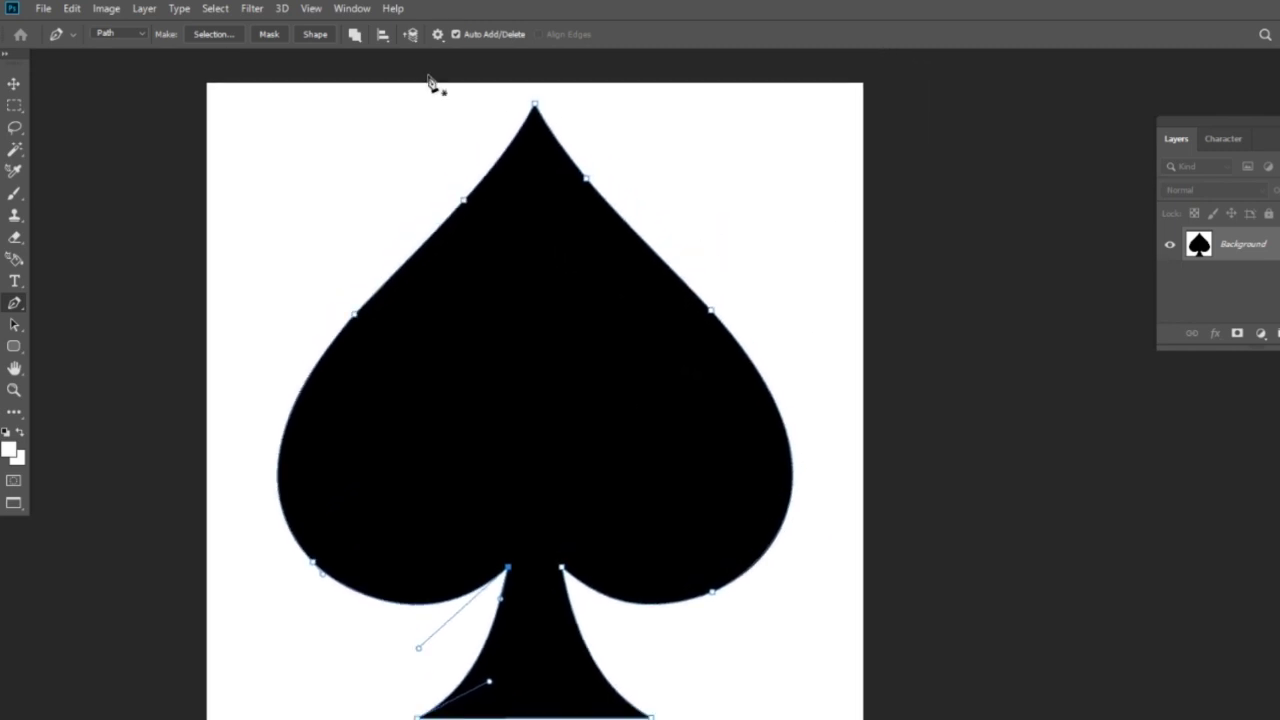
{"action": "left_click", "coordinate": [350, 9]}
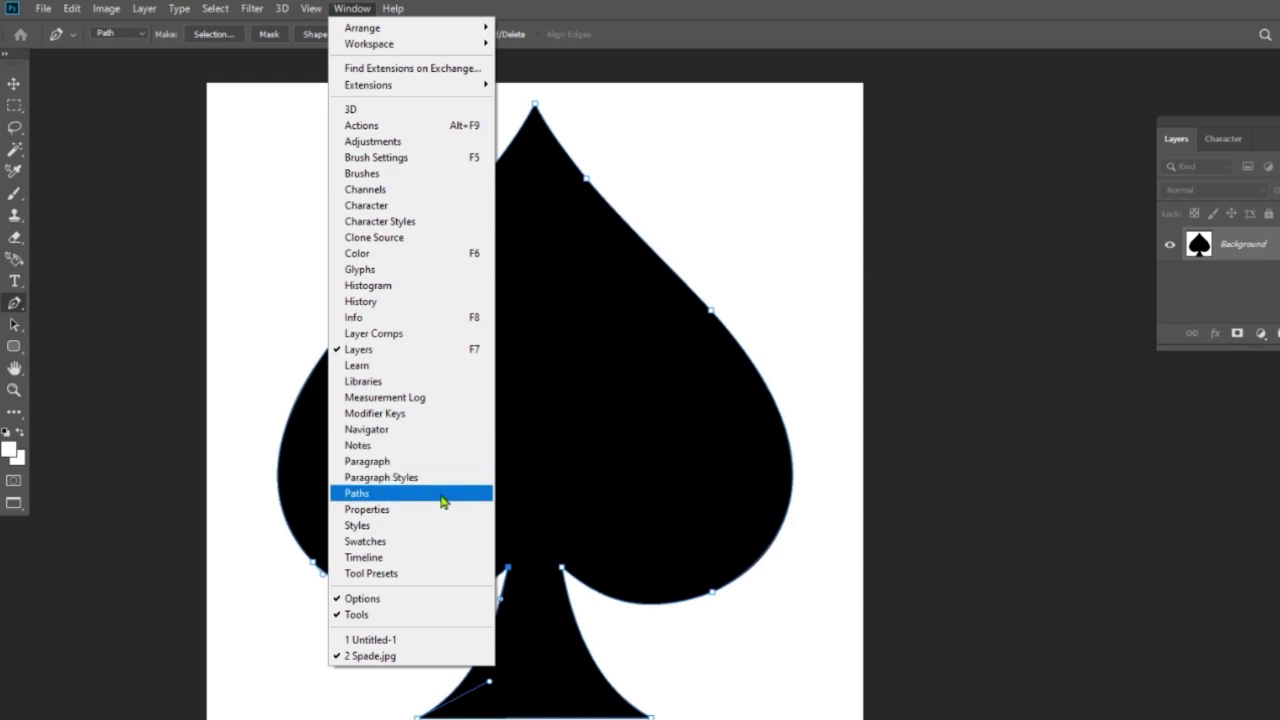
{"action": "left_click", "coordinate": [443, 494]}
{"action": "left_click_drag", "start_coordinate": [1030, 188], "coordinate": [998, 166]}
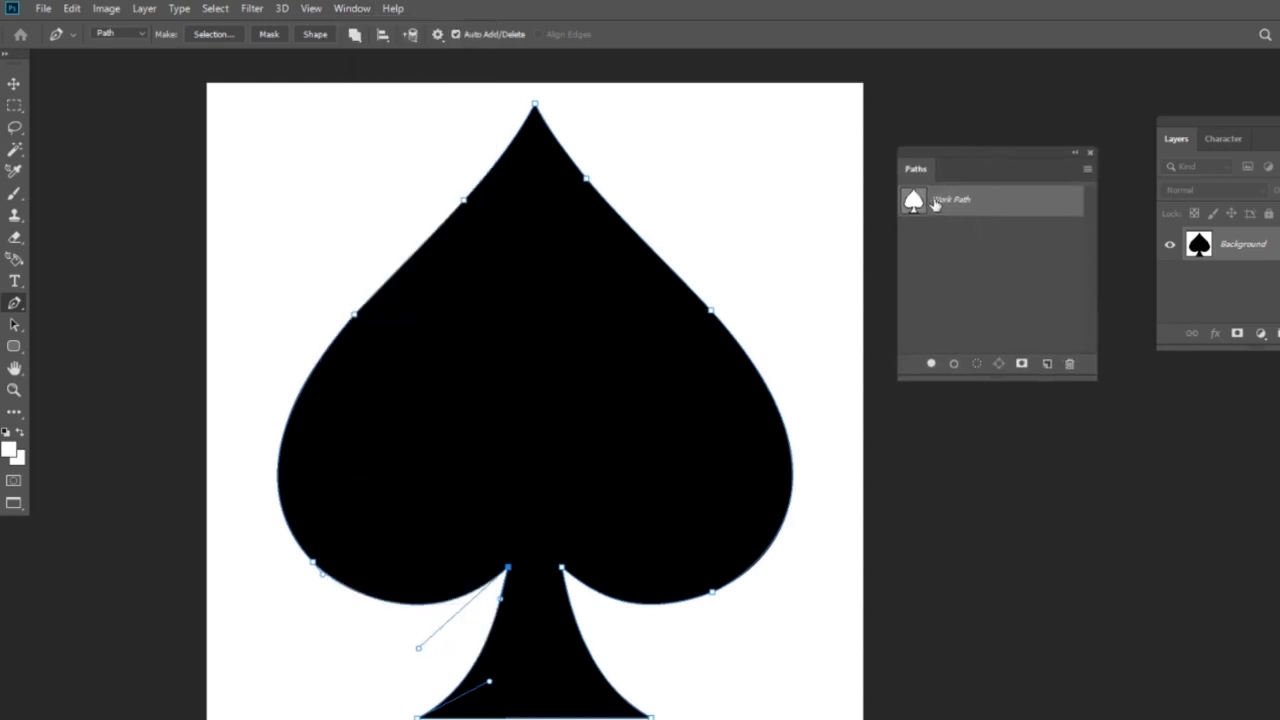
- Save the Work Path under the name 'Spade' and reselect it to show its outline
{"action": "double_click", "coordinate": [985, 203]}
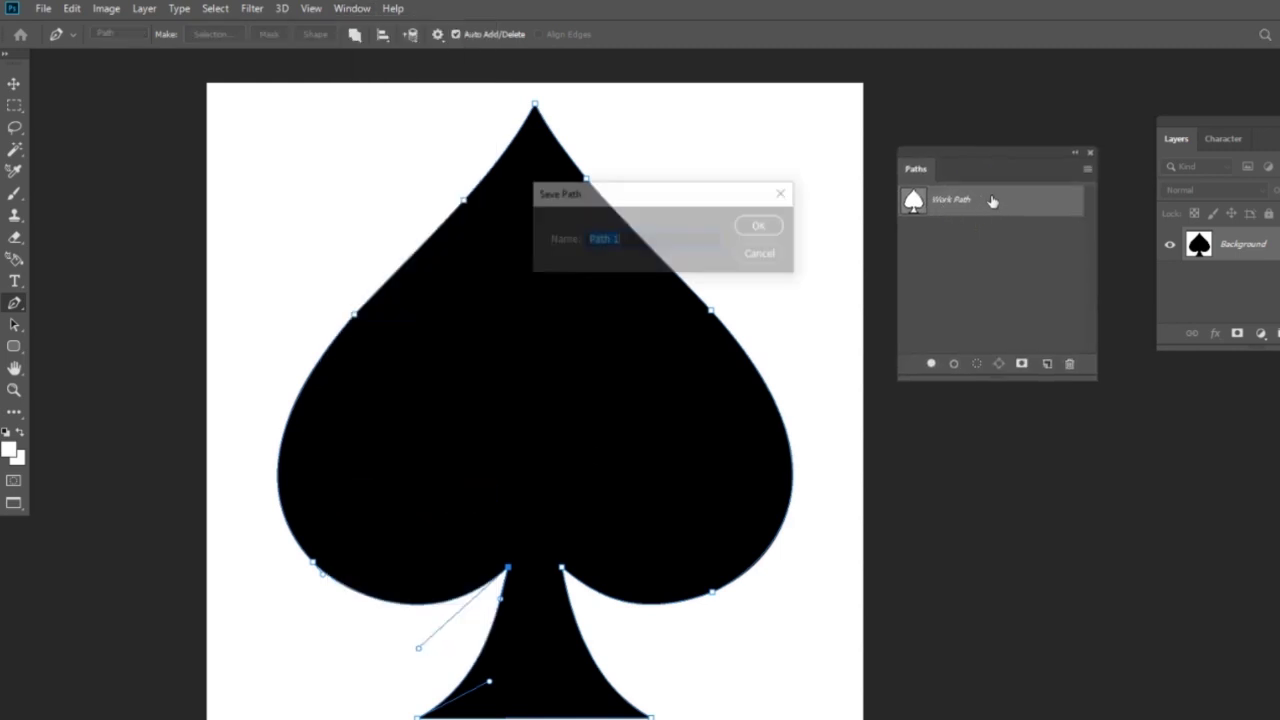
{"action": "type", "text": "Spade"}
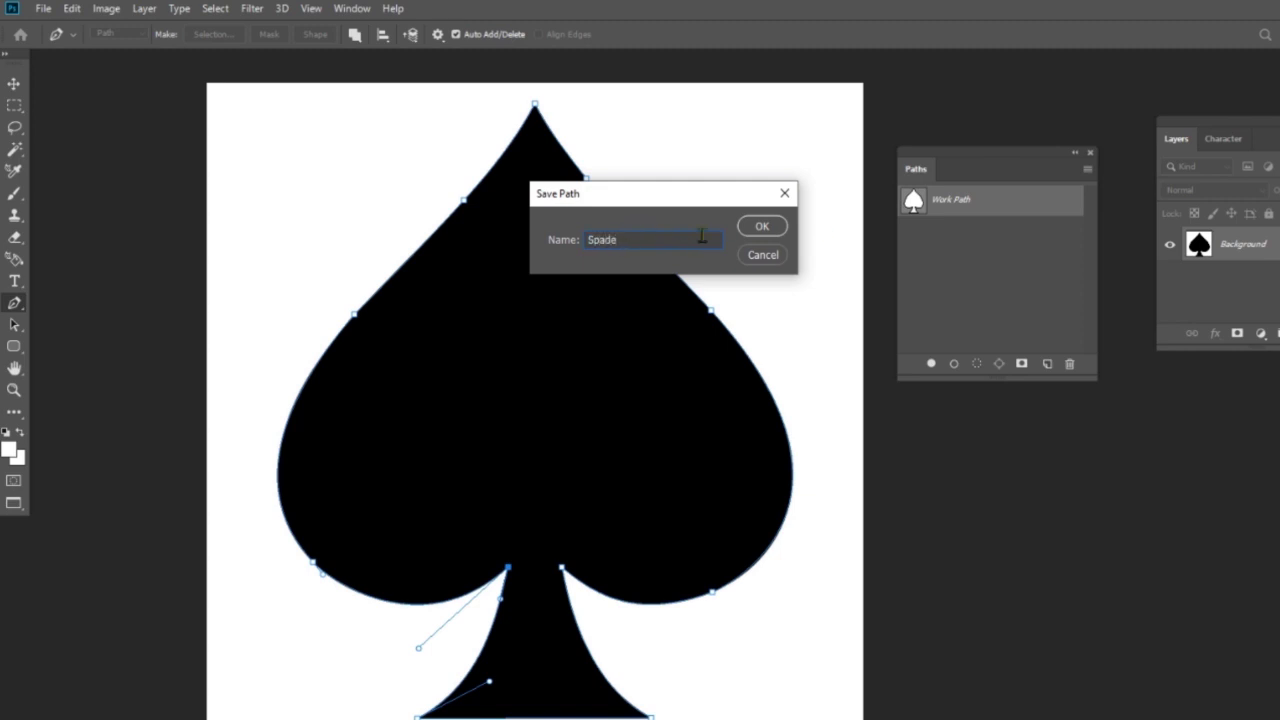
{"action": "key", "text": "Return"}
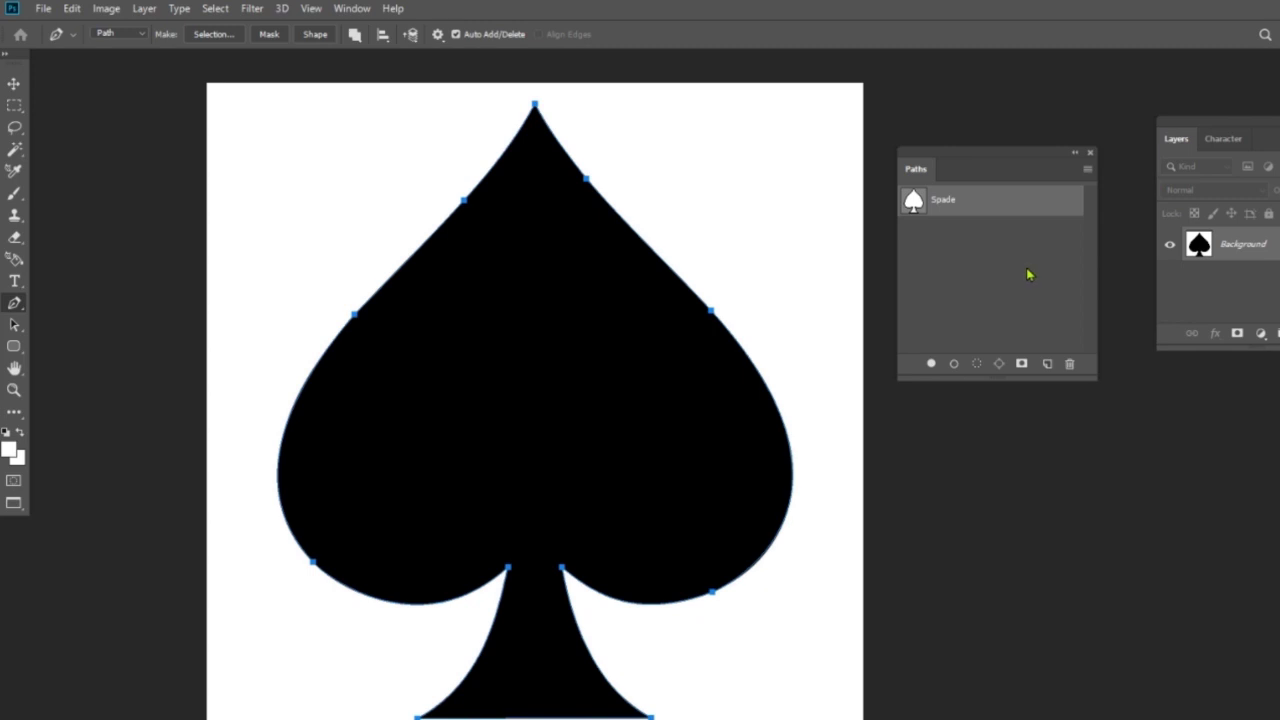
{"action": "left_click", "coordinate": [1030, 274]}
{"action": "left_click", "coordinate": [1002, 206]}
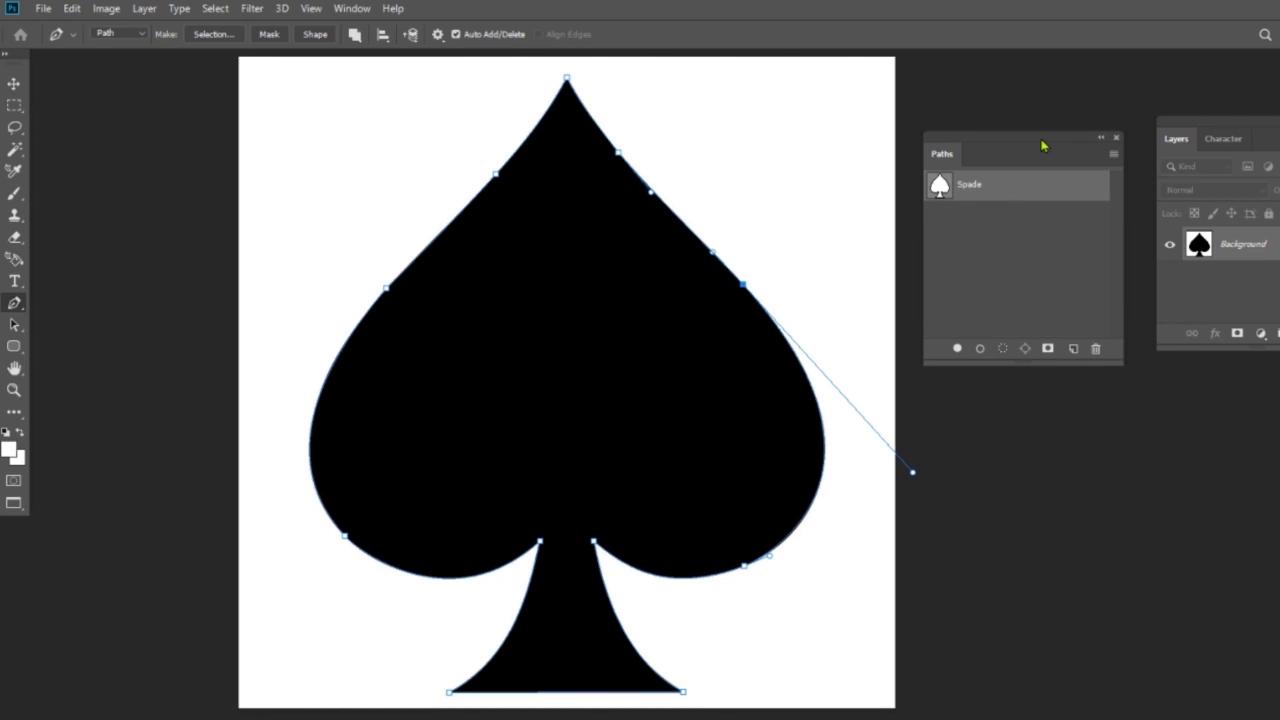
- Load the Spade path as a selection with Ctrl+Enter and enter Quick Mask mode
{"action": "key", "text": "ctrl+Return"}
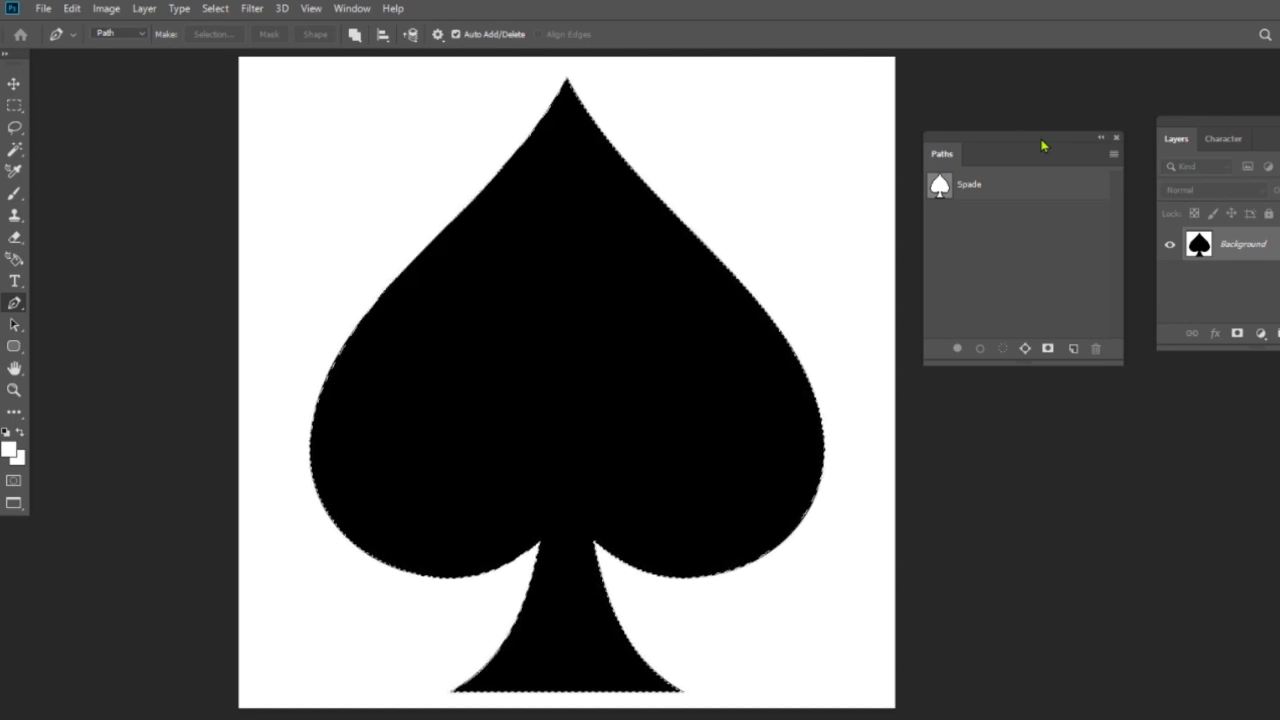
{"action": "key", "text": "q"}
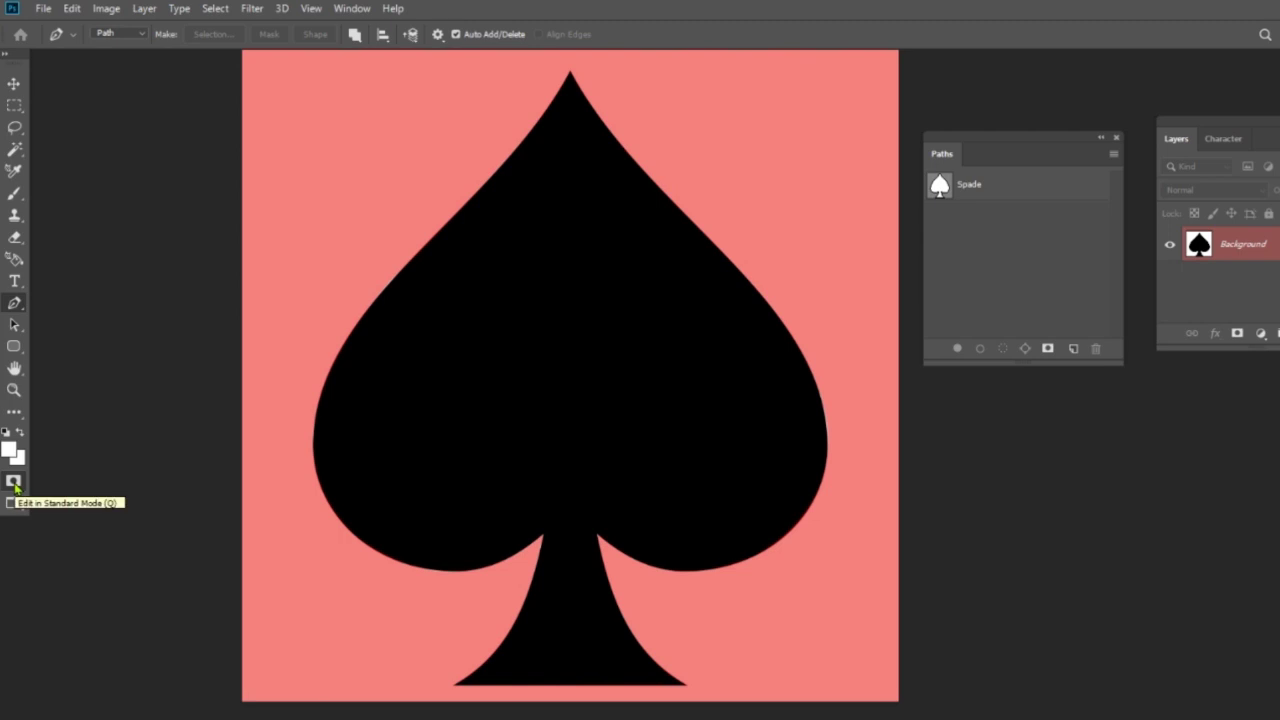
- Keep the Quick Mask tint on Masked Areas in Quick Mask Options
{"action": "double_click", "coordinate": [14, 482]}
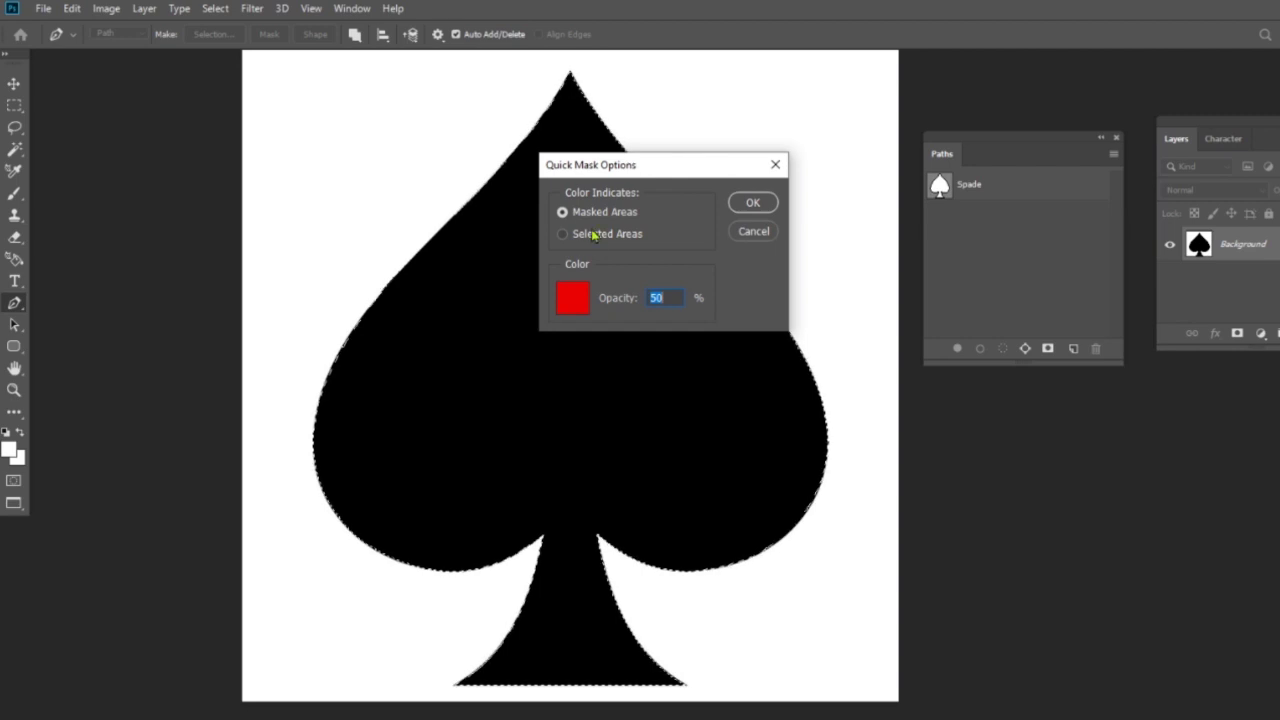
{"action": "left_click", "coordinate": [561, 238]}
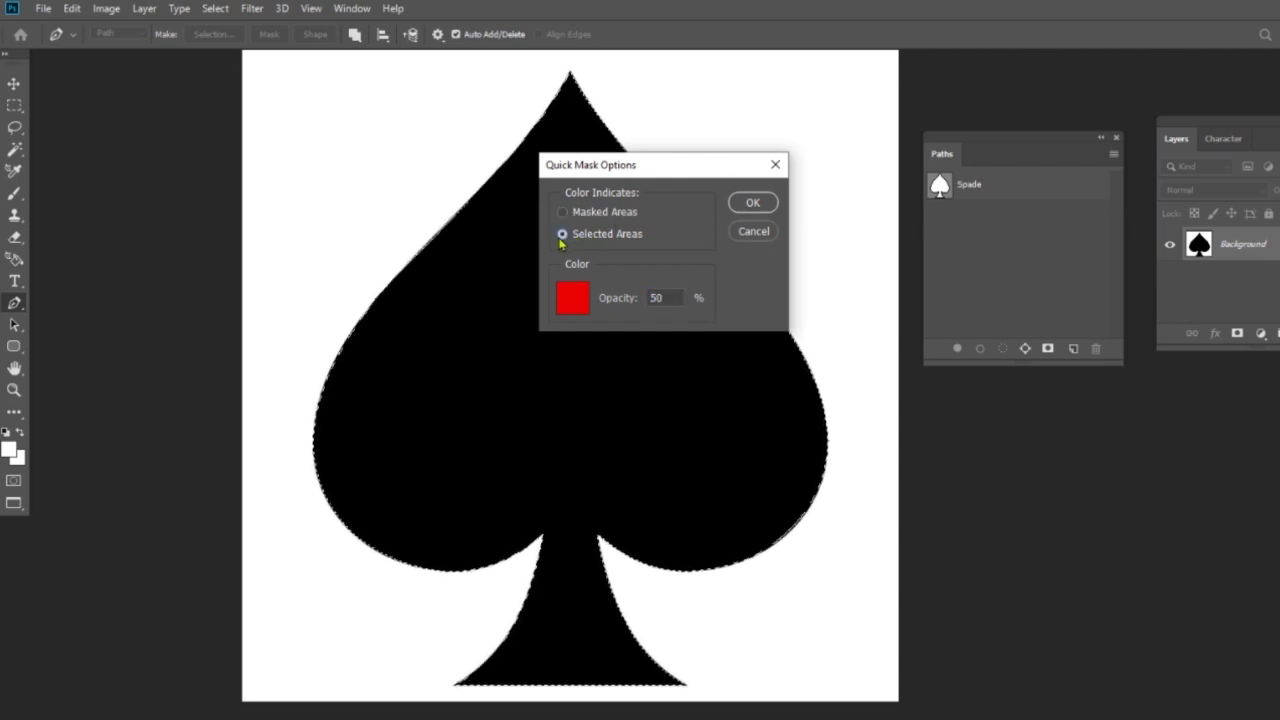
{"action": "left_click", "coordinate": [562, 212]}
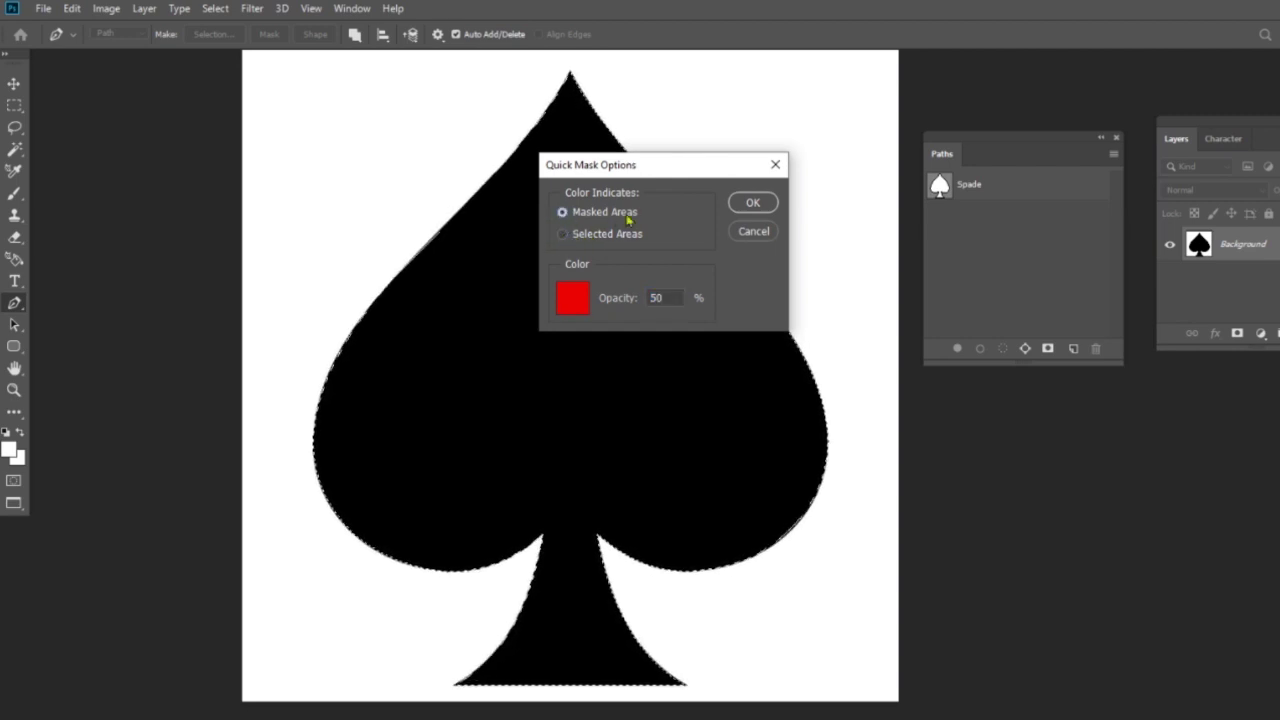
{"action": "left_click", "coordinate": [753, 203]}
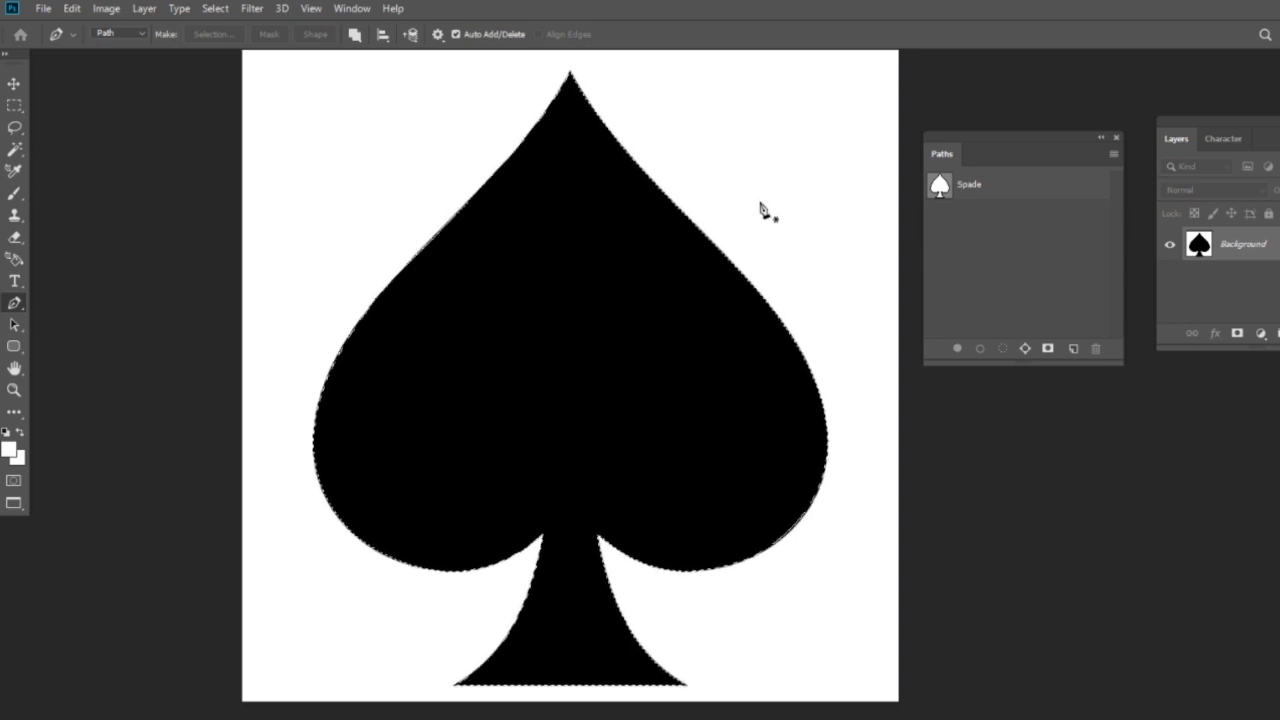
- Inspect the red mask edges up close, then exit Quick Mask and deselect
{"action": "key", "text": "q"}
{"action": "key", "text": "ctrl+plus"}
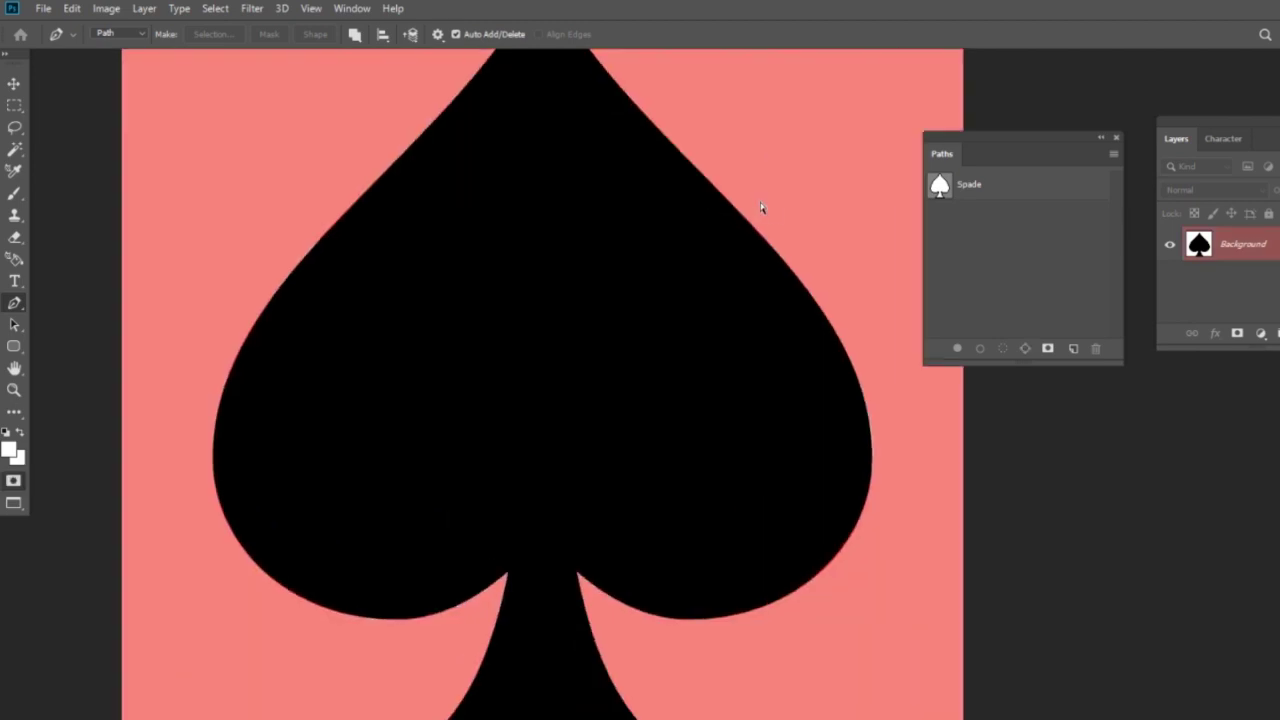
{"action": "key", "text": "ctrl+plus"}
{"action": "left_click_drag", "start_coordinate": [822, 340], "coordinate": [654, 400]}
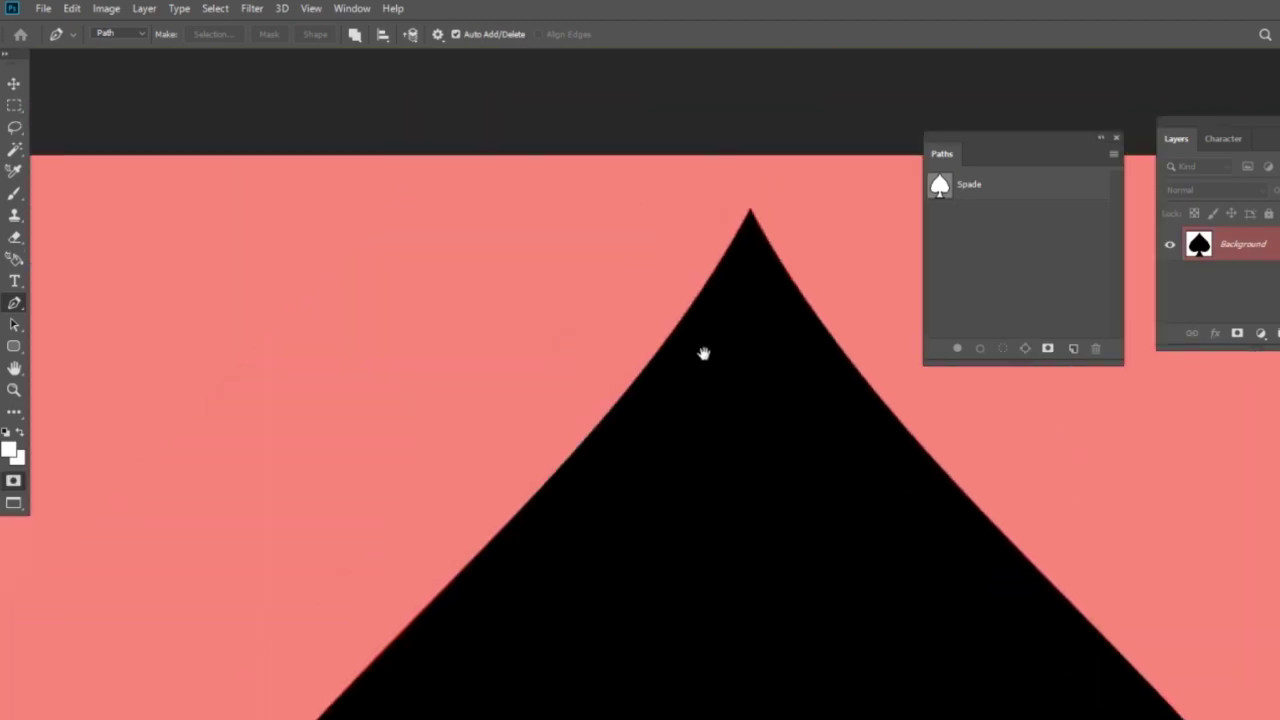
{"action": "mouse_move", "coordinate": [549, 498]}
{"action": "left_mouse_down"}
{"action": "mouse_move", "coordinate": [466, 506]}
{"action": "mouse_move", "coordinate": [520, 291]}
{"action": "mouse_move", "coordinate": [743, 394]}
{"action": "mouse_move", "coordinate": [494, 119]}
{"action": "left_mouse_up"}
{"action": "mouse_move", "coordinate": [689, 309]}
{"action": "left_mouse_down"}
{"action": "mouse_move", "coordinate": [571, 586]}
{"action": "mouse_move", "coordinate": [720, 274]}
{"action": "mouse_move", "coordinate": [958, 584]}
{"action": "left_mouse_up"}
{"action": "key", "text": "ctrl+0"}
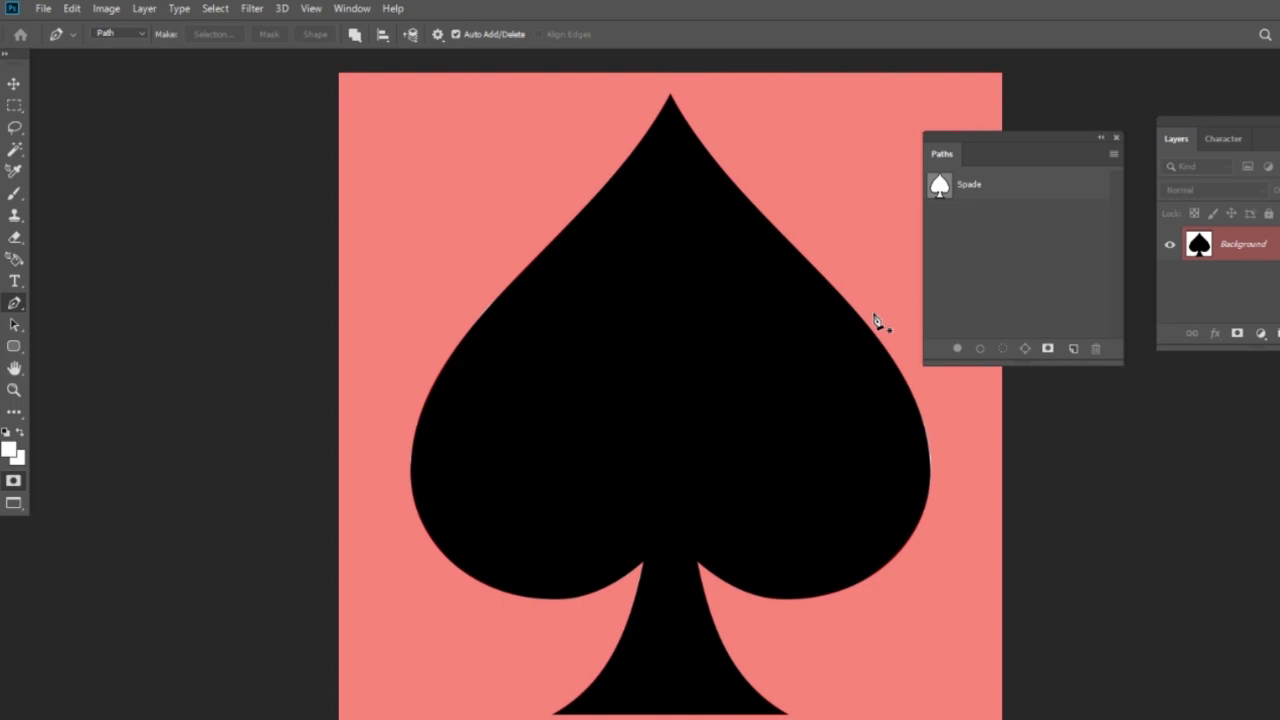
{"action": "key", "text": "q"}
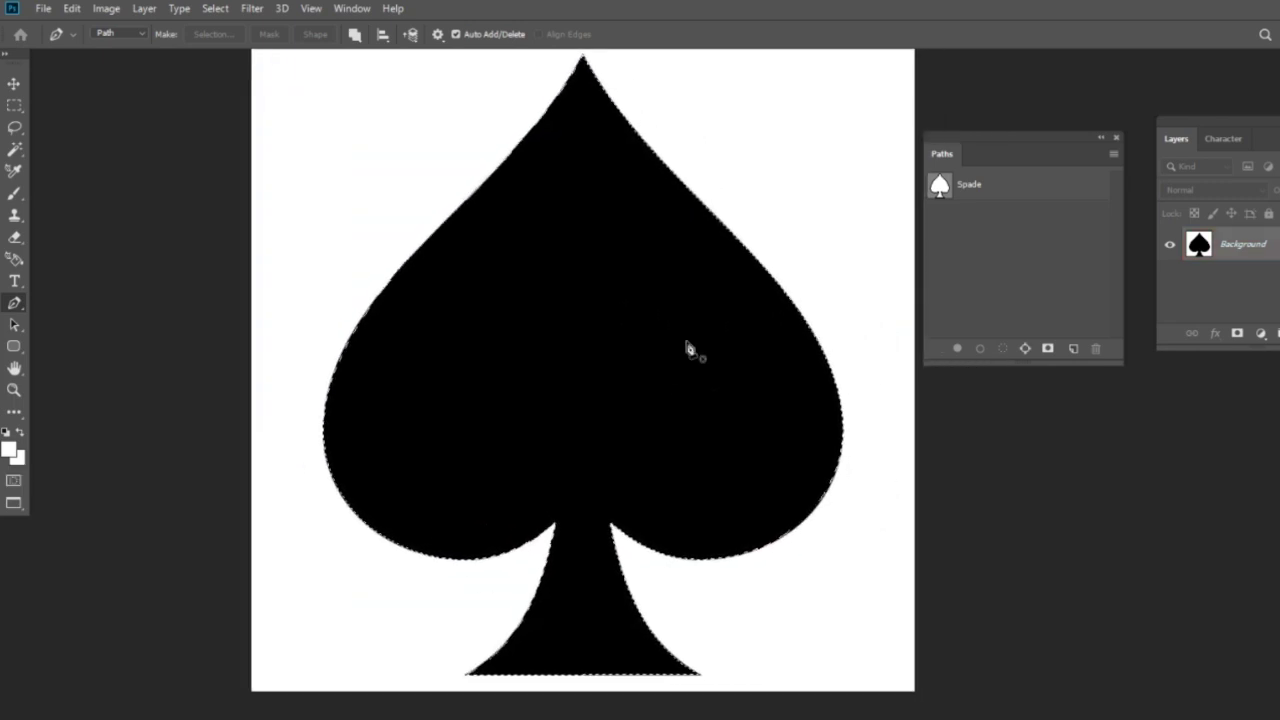
{"action": "key", "text": "ctrl+d"}
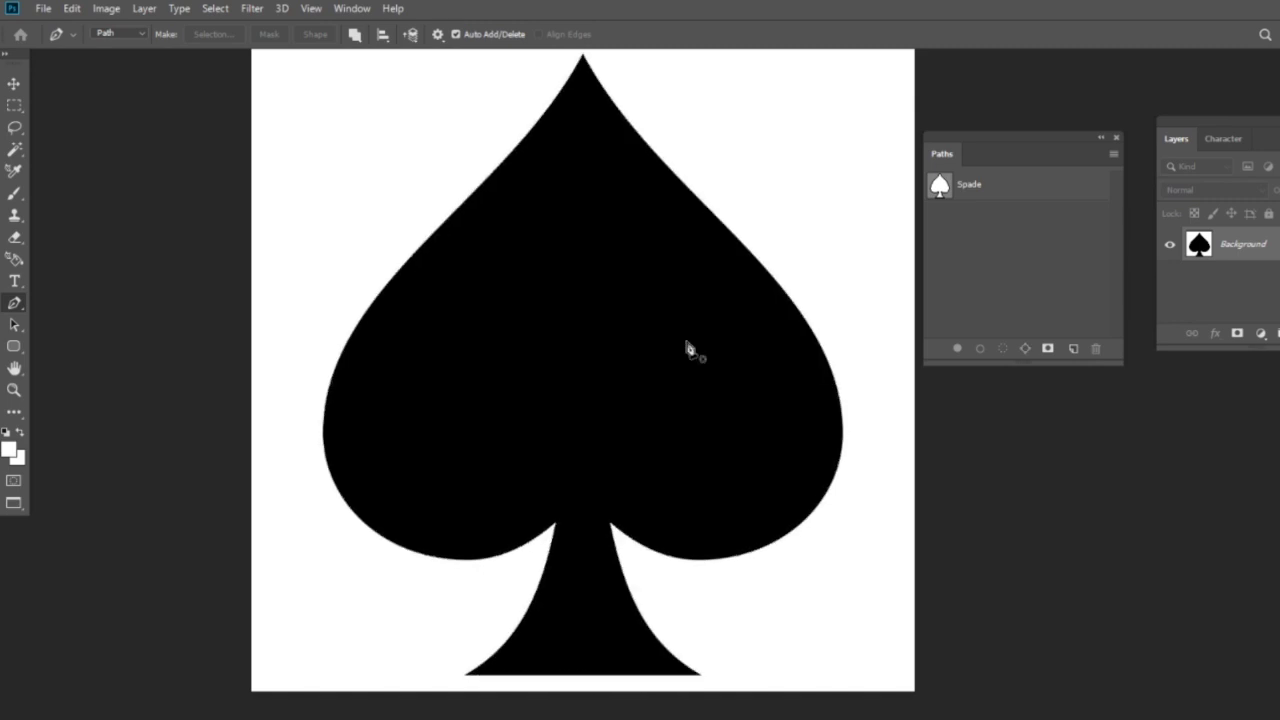
{"action": "mouse_move", "coordinate": [657, 266]}
{"action": "left_mouse_down"}
{"action": "mouse_move", "coordinate": [637, 417]}
{"action": "mouse_move", "coordinate": [637, 287]}
{"action": "left_mouse_up"}
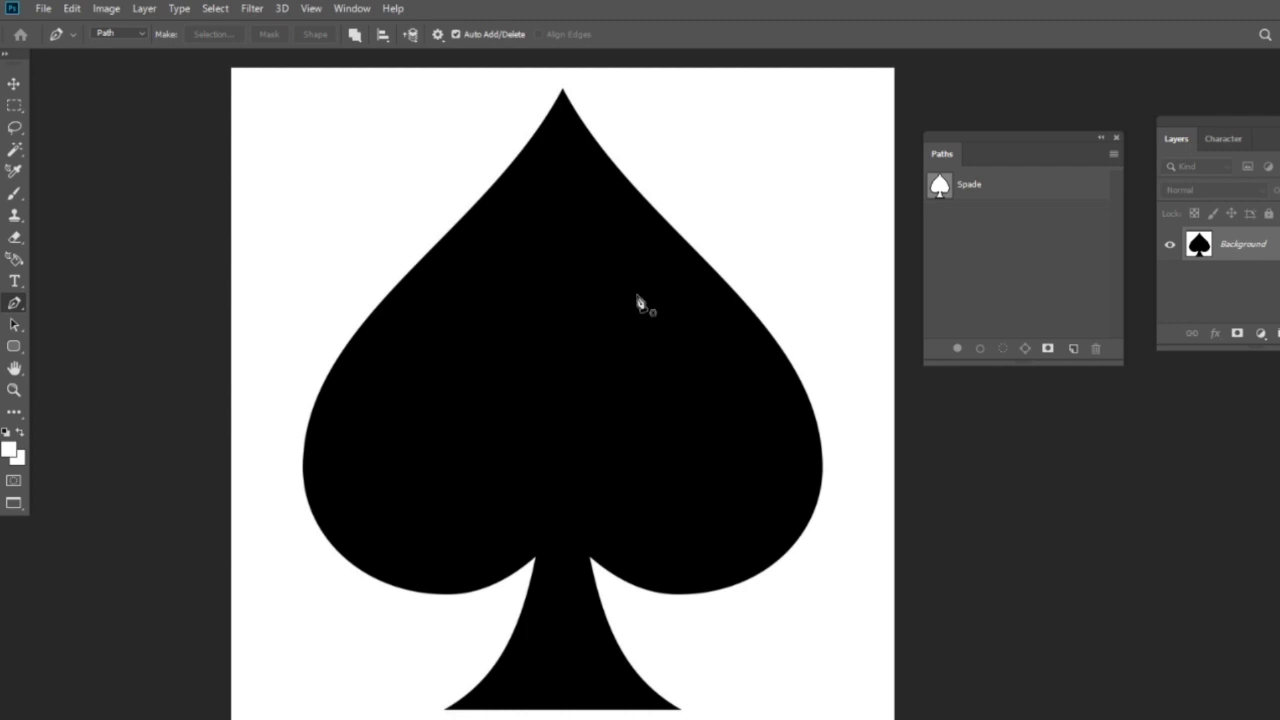